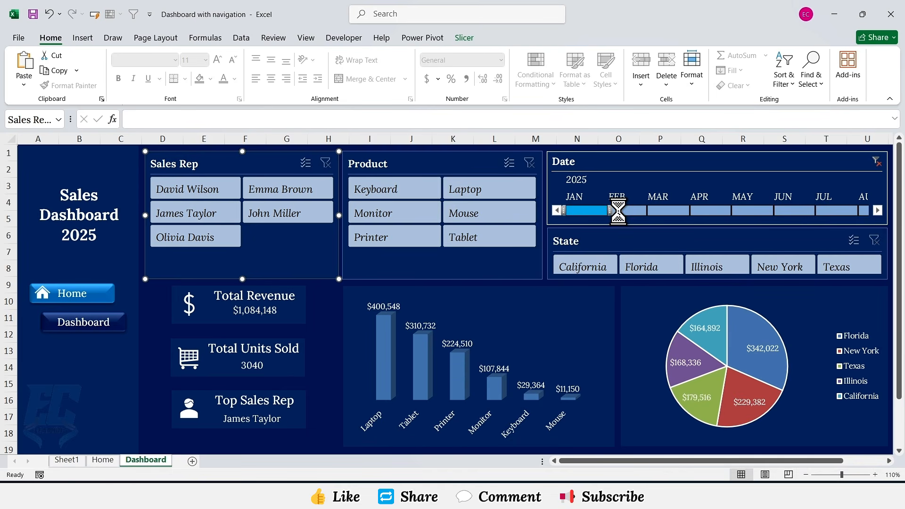
click(634, 210)
click(662, 210)
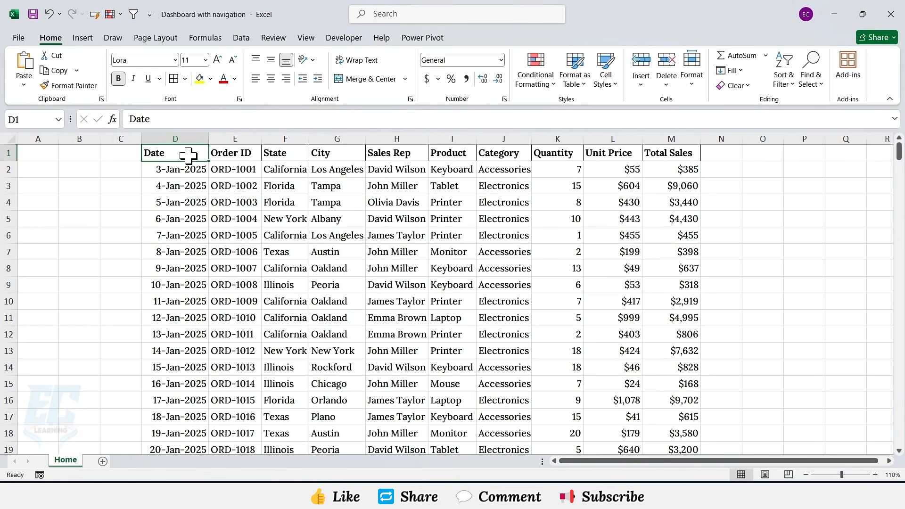
Step: Convert the whole data range D1:M301 into a table with headers
key(ctrl+a)
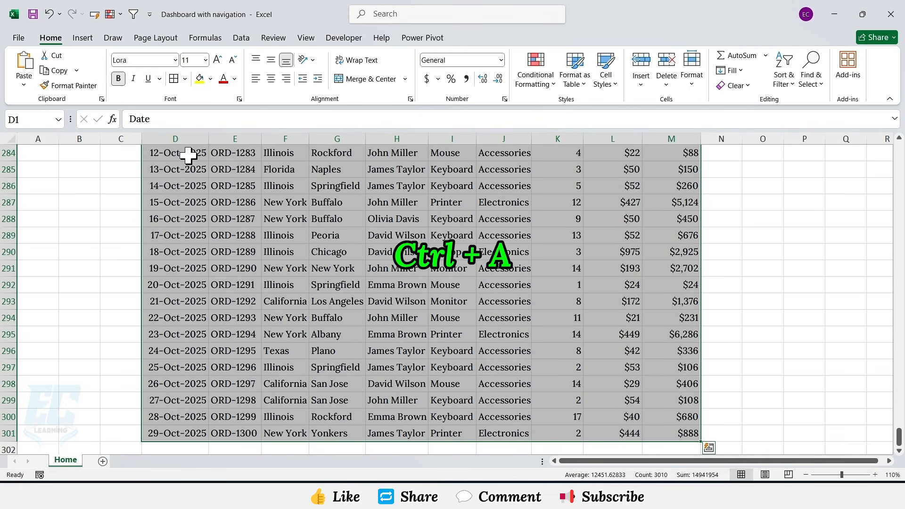
key(ctrl+t)
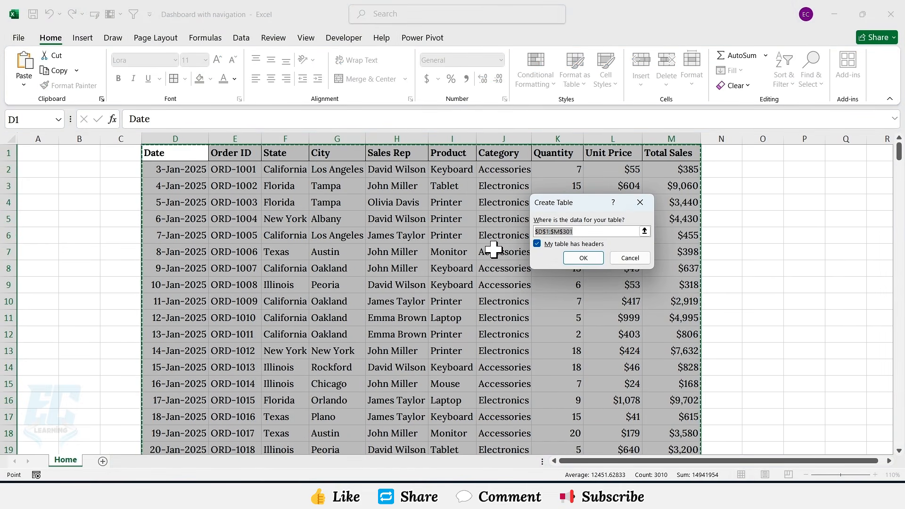
click(547, 245)
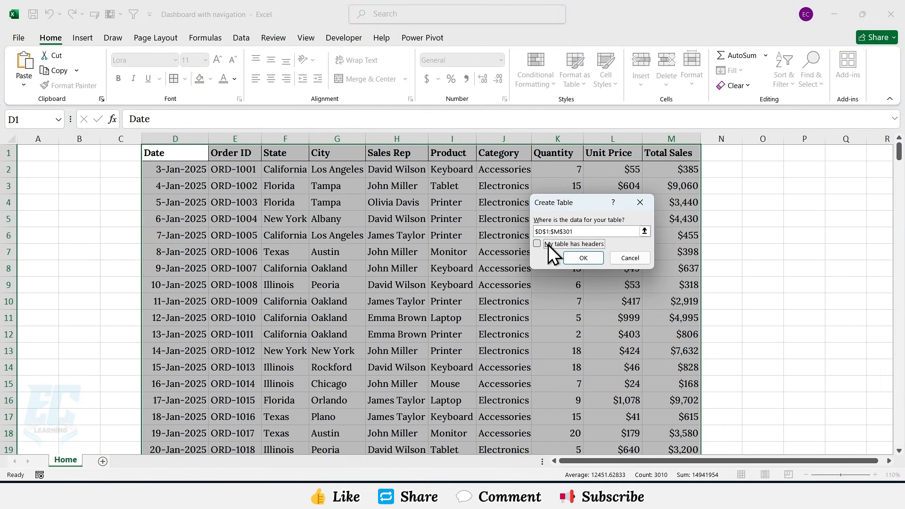
click(572, 256)
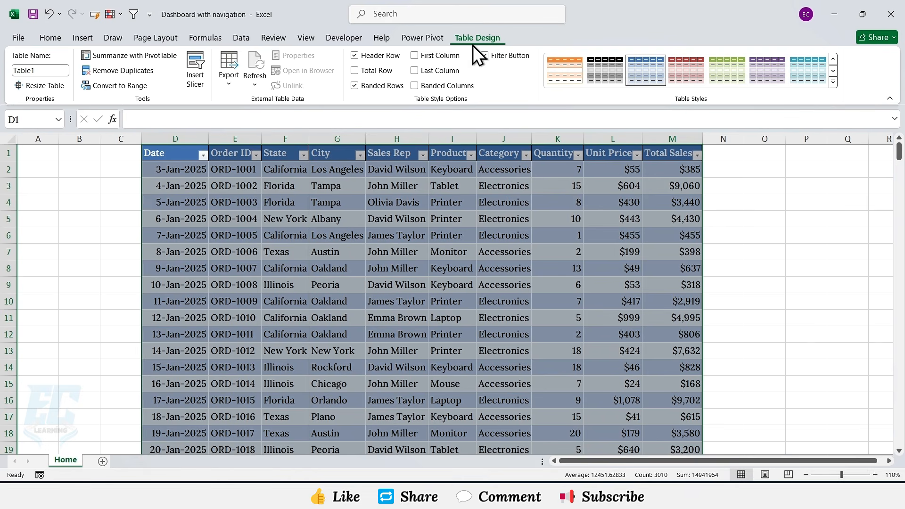
Step: Rename the table SalesData
click(51, 71)
text(SalesData)
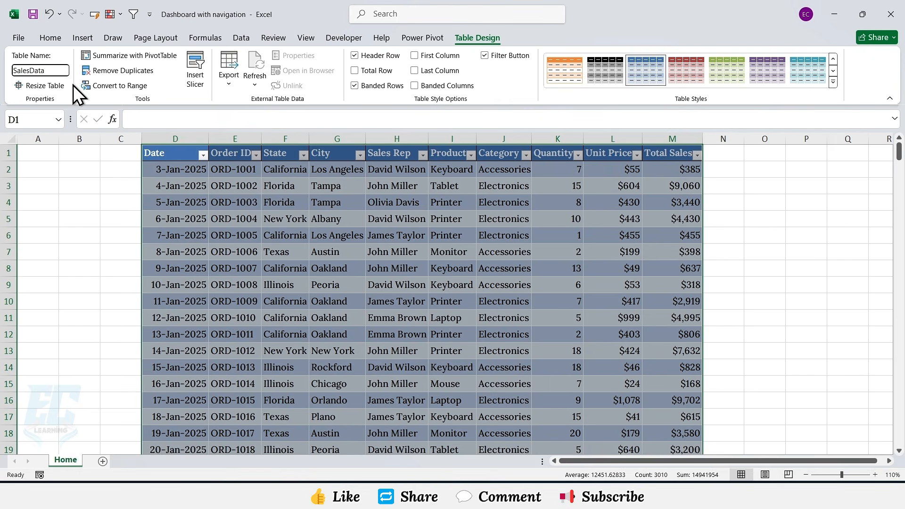
key(Return)
Step: Add a new worksheet and rename it Dashboard
click(103, 461)
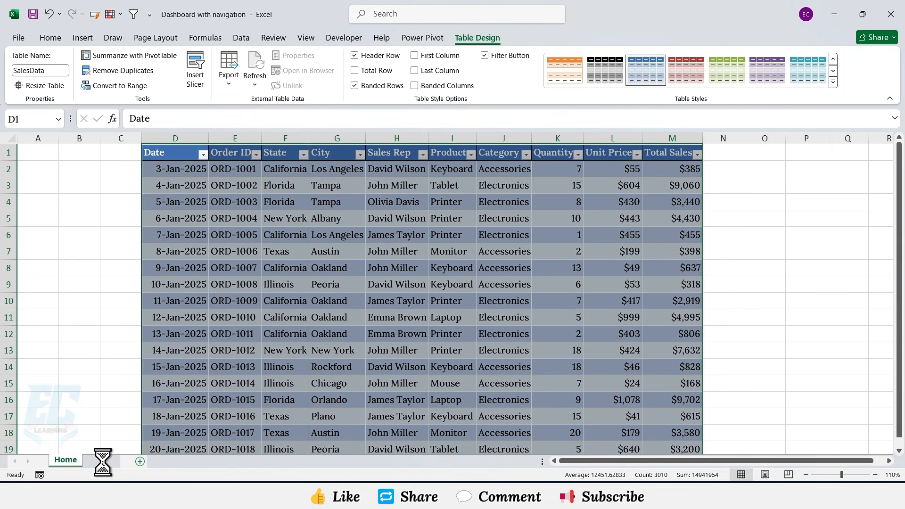
right_click(103, 463)
click(134, 330)
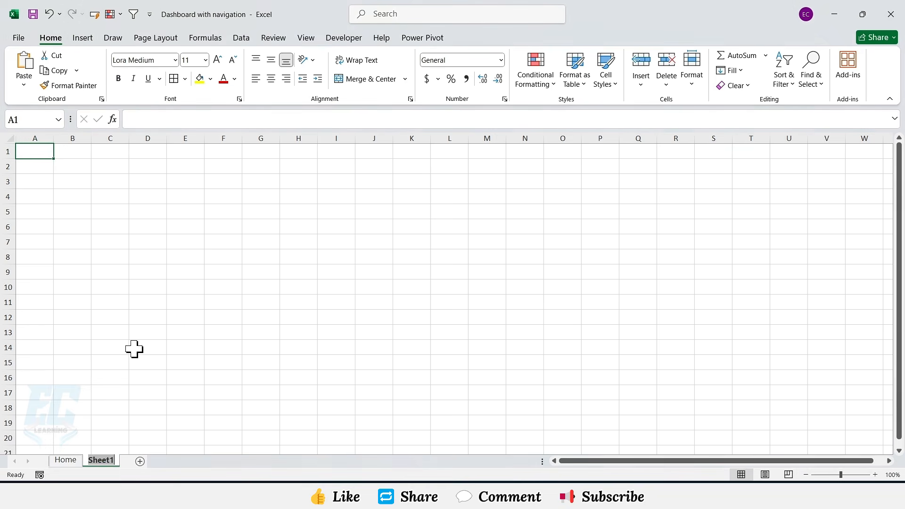
text(Dashboard)
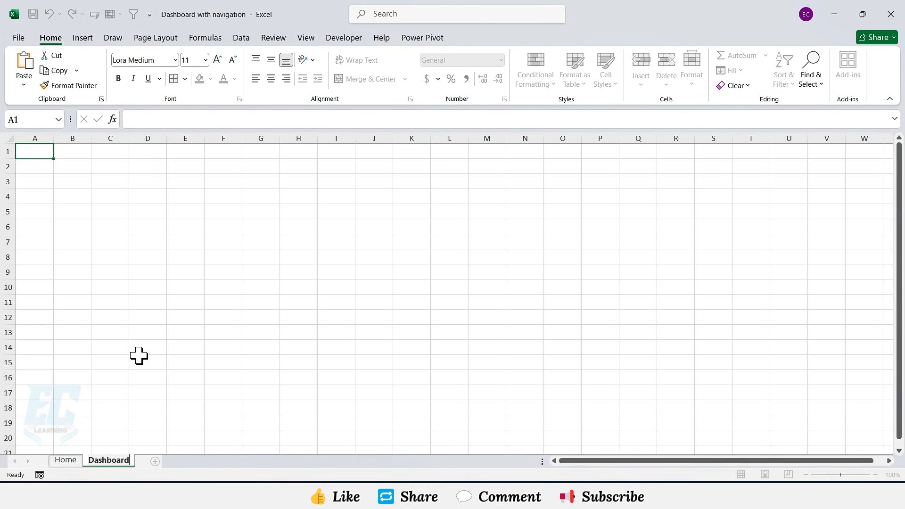
key(Return)
Step: Hide the gridlines on both the Dashboard and Home sheets
click(306, 39)
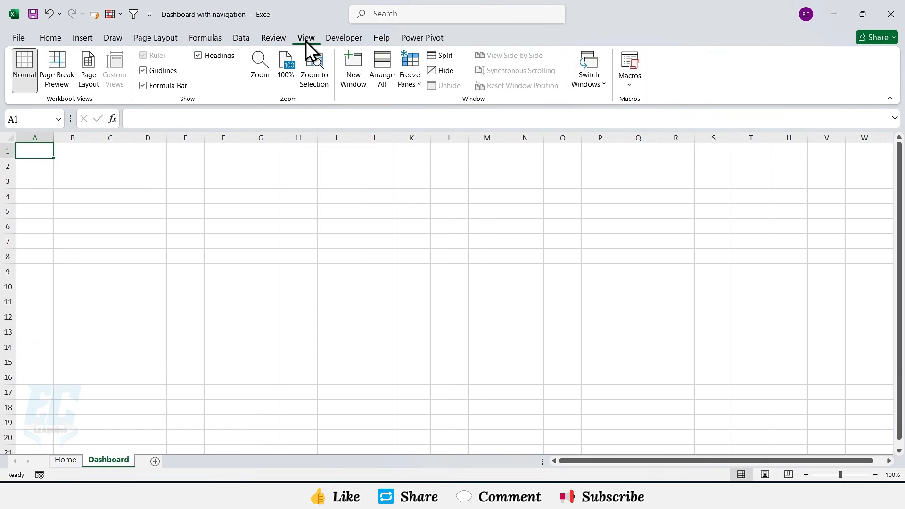
click(143, 70)
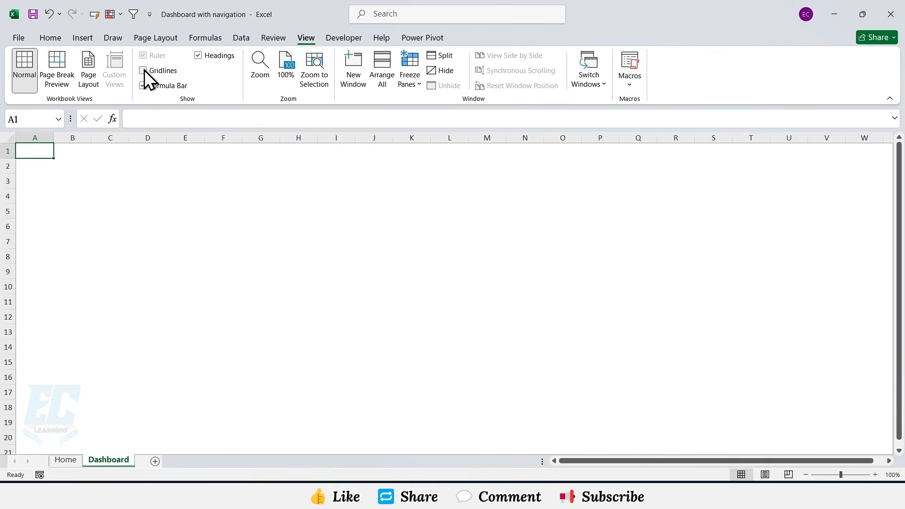
click(66, 459)
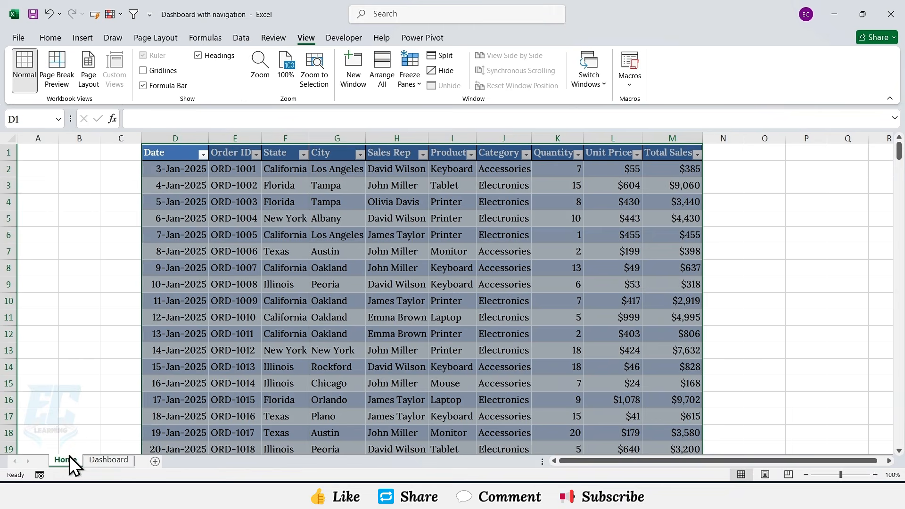
click(143, 70)
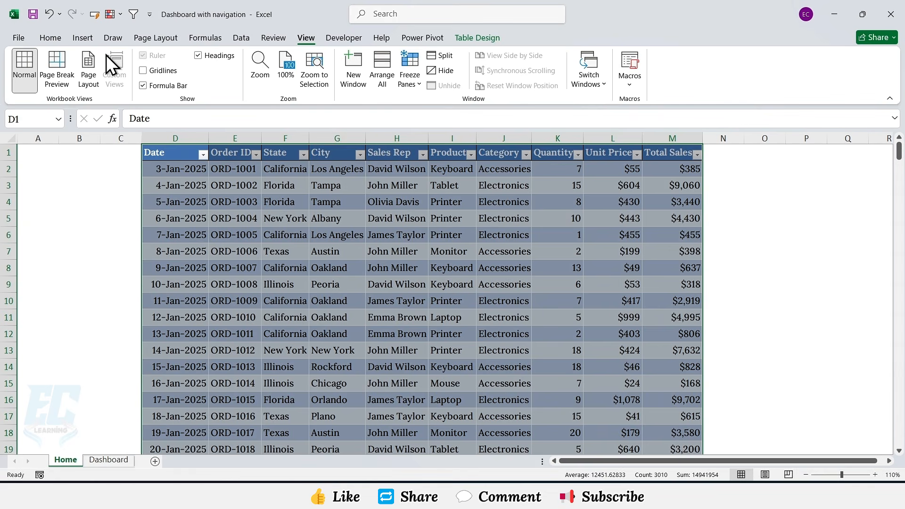
Step: Draw a rectangle panel about 2.12" tall and 1.77" wide in columns A–B beside the table
click(83, 38)
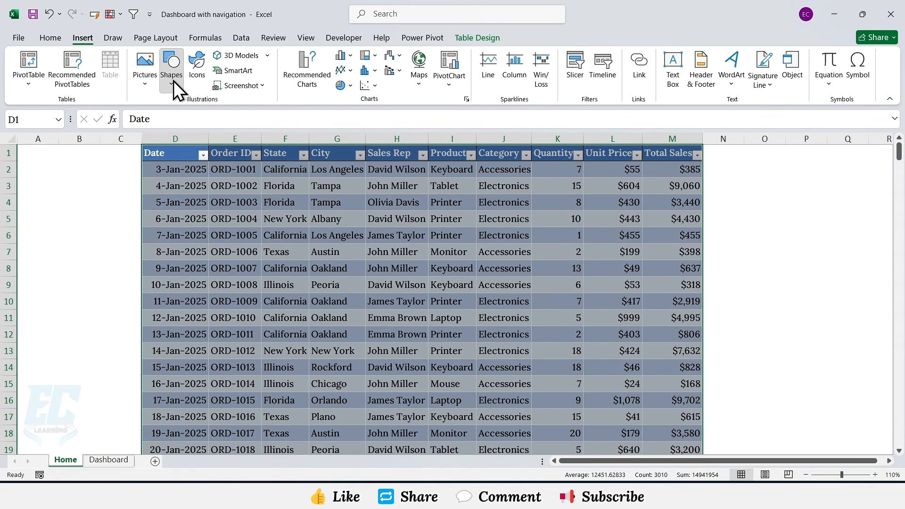
click(173, 81)
click(200, 117)
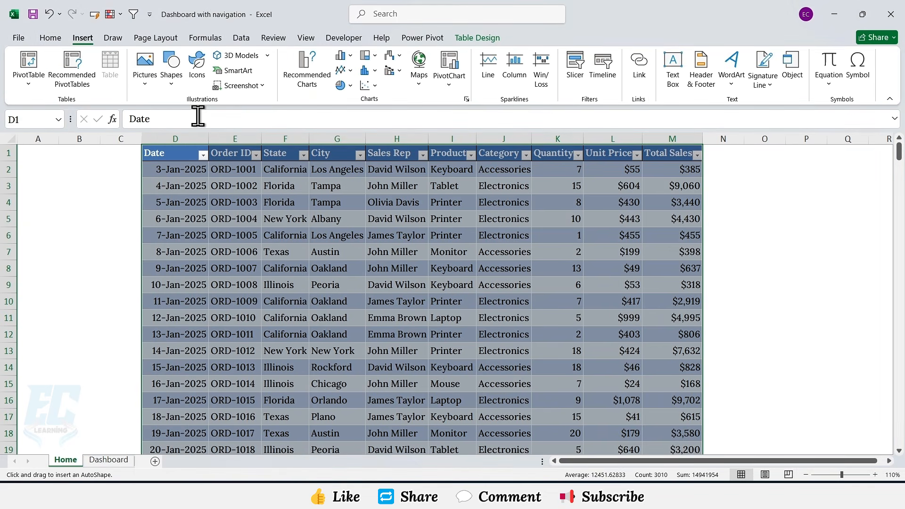
drag(21, 227, 127, 360)
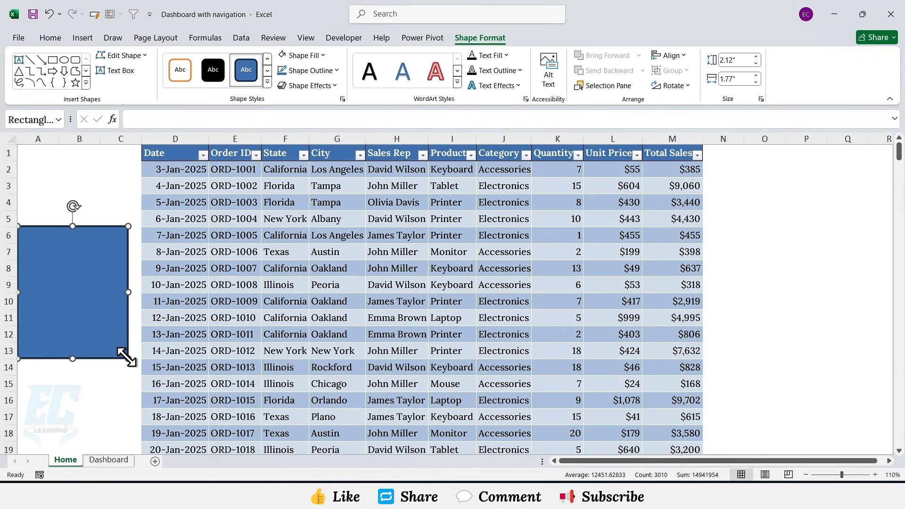
Step: Fill the panel light blue and remove its outline
click(324, 55)
click(318, 120)
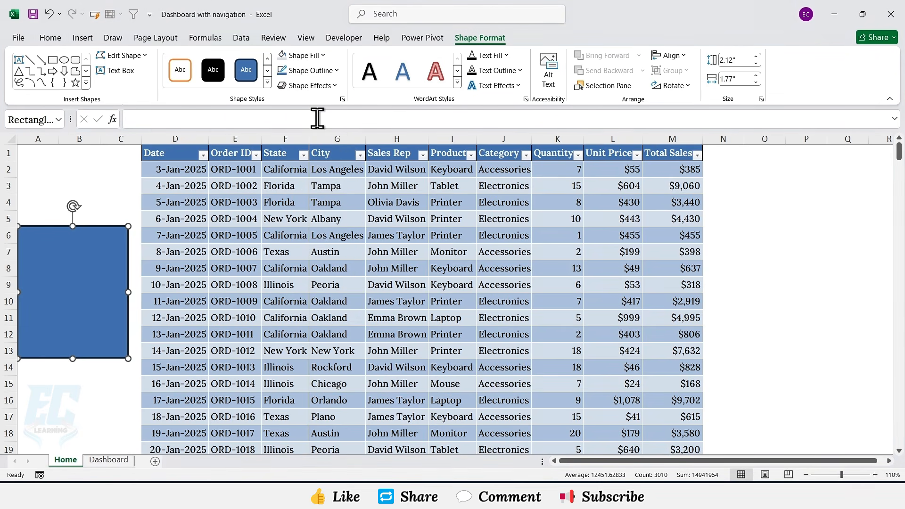
click(332, 70)
click(301, 249)
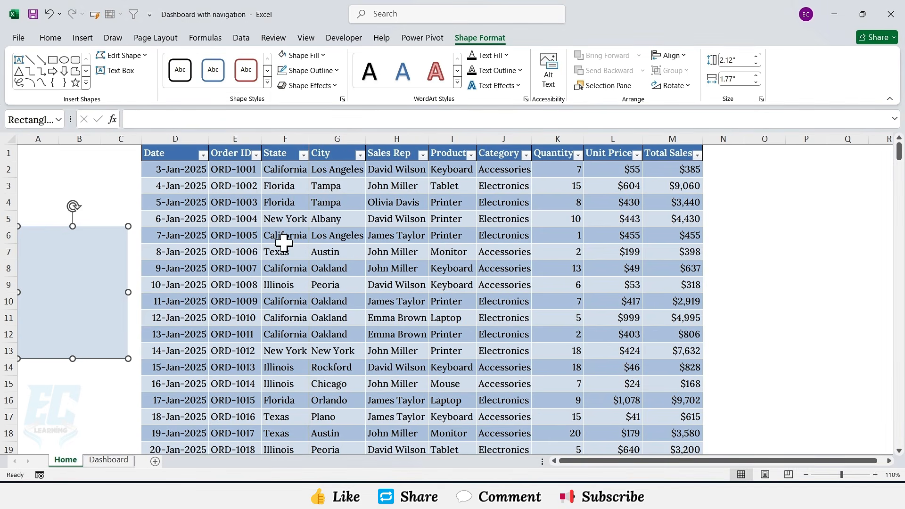
Step: Draw a rounded rectangle button about 1.37" wide and 0.31" tall inside the panel
click(83, 38)
click(169, 83)
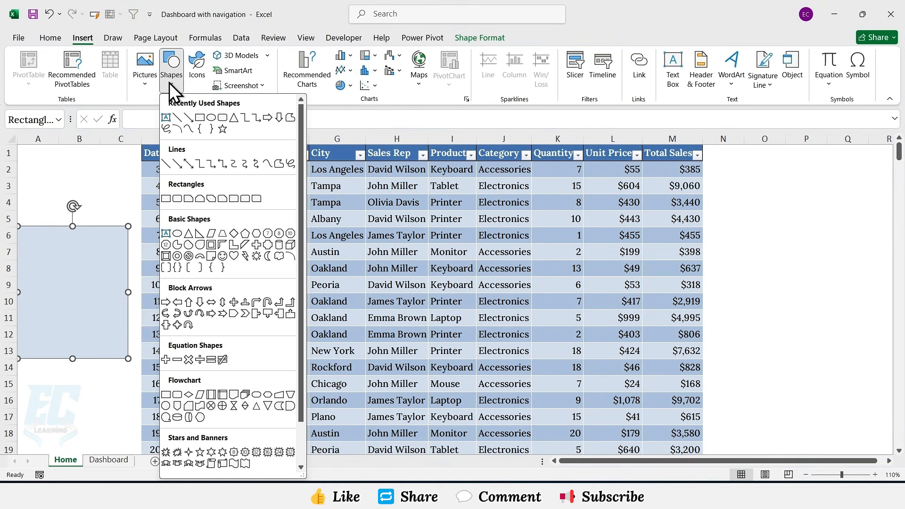
click(212, 118)
drag(29, 258, 115, 279)
Step: Apply a blue fill and a matching outline to the button
click(321, 58)
click(347, 183)
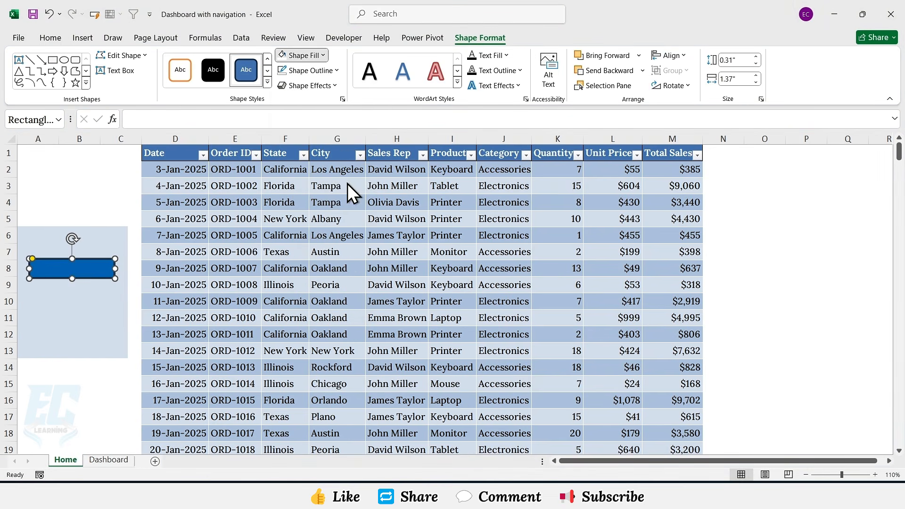
click(336, 71)
click(324, 247)
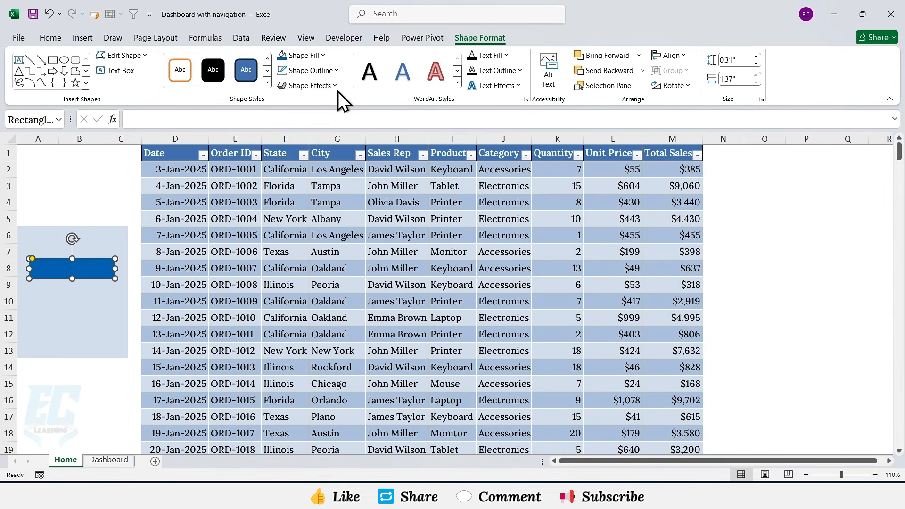
Step: Apply a 3-D preset shape effect to the button
click(337, 89)
mouse_move(338, 112)
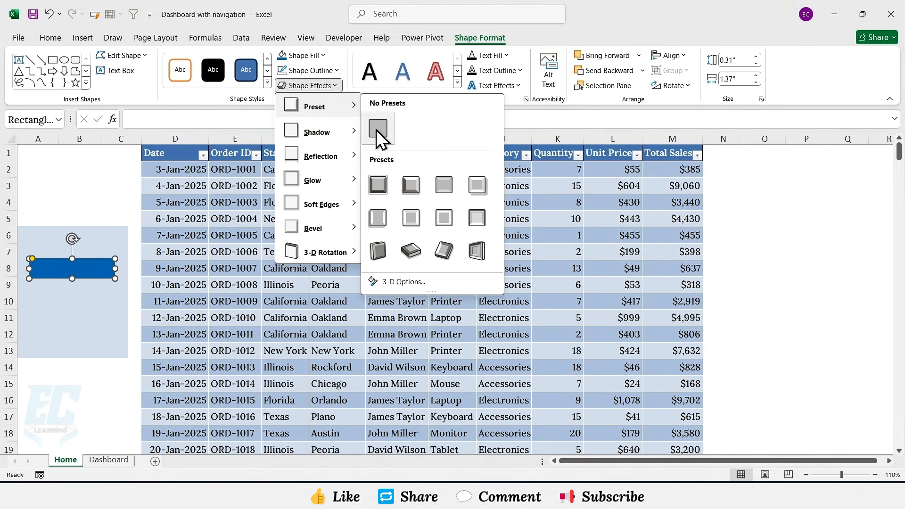
click(401, 181)
Step: Label the button Home and set its font to Lora Medium
text(Home)
key(ctrl+a)
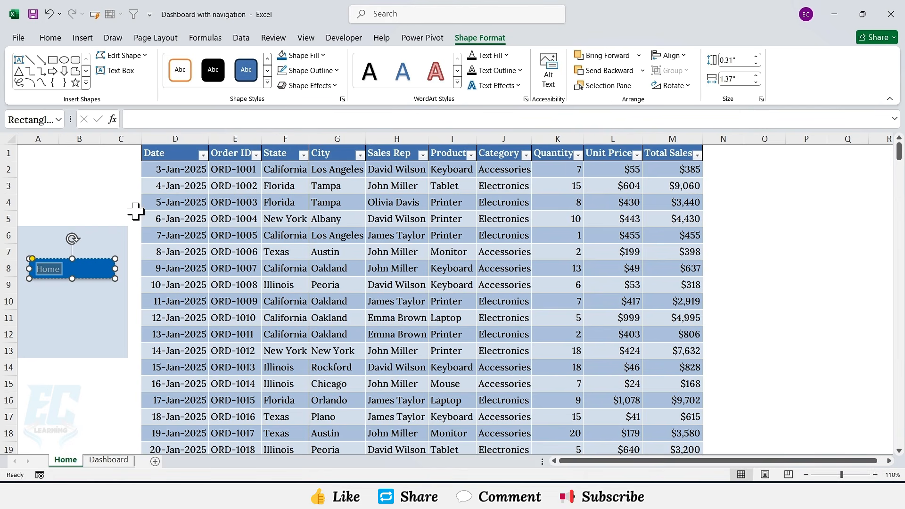
click(59, 42)
click(175, 60)
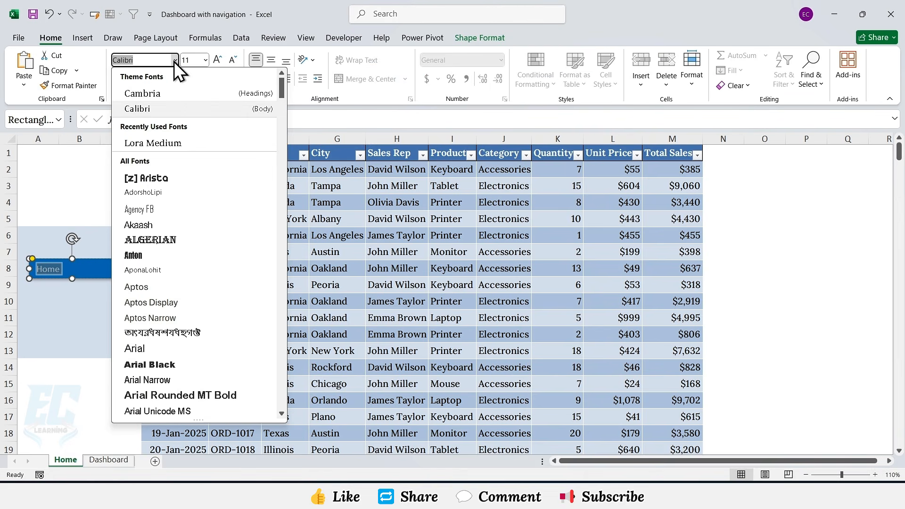
text(Lora Medium)
key(Return)
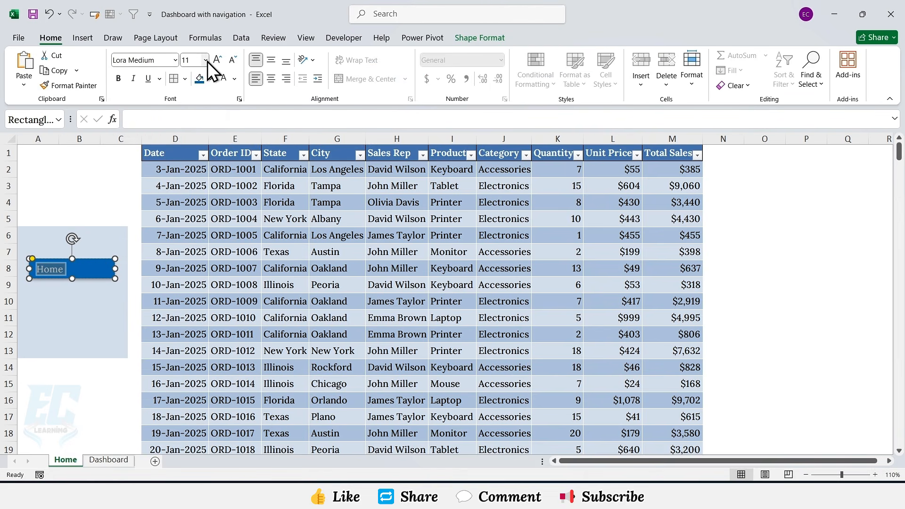
Step: Set the button label to size 12 and center it horizontally and vertically
click(207, 61)
click(193, 148)
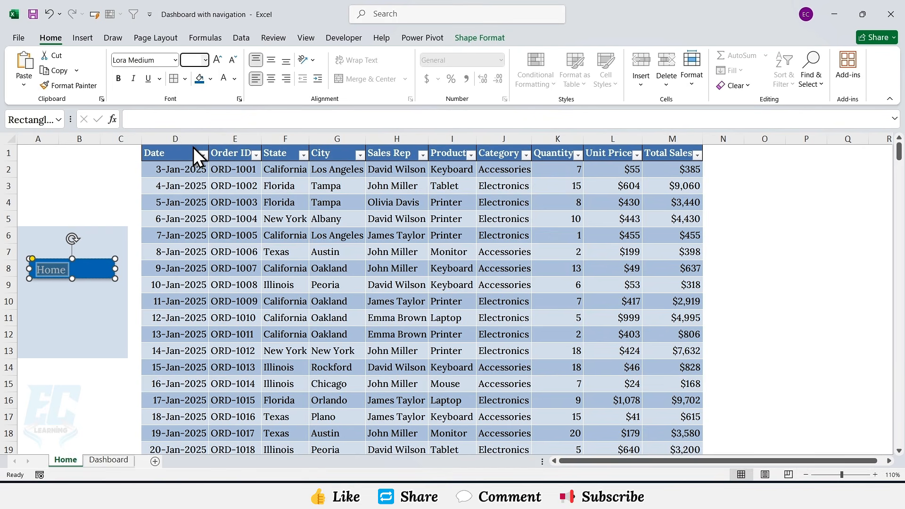
click(271, 79)
click(273, 61)
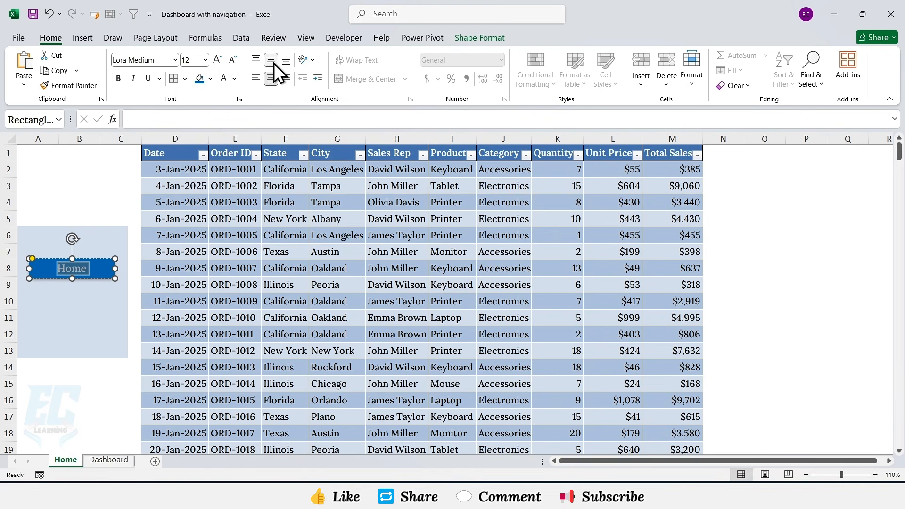
Step: Duplicate the Home button just below it and relabel the copy Dashboard
click(109, 279)
key(ctrl+d)
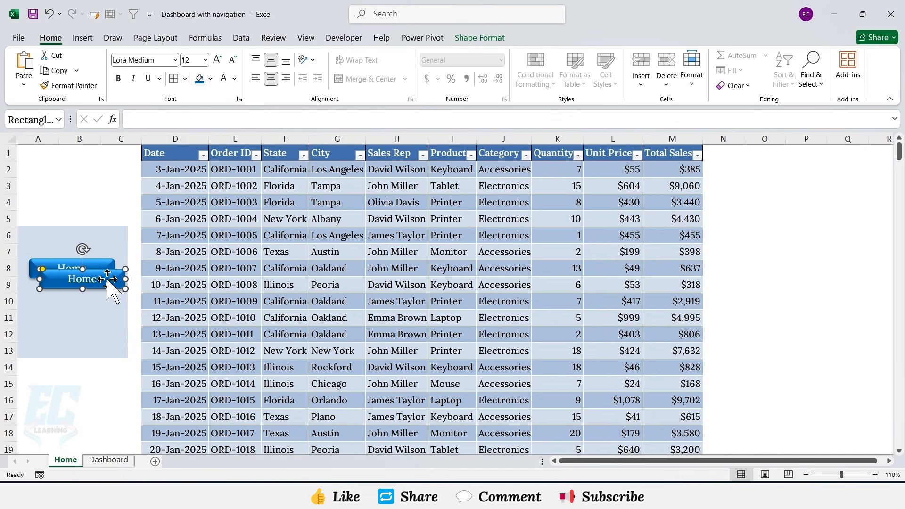
drag(106, 278, 91, 298)
key(BackSpace)
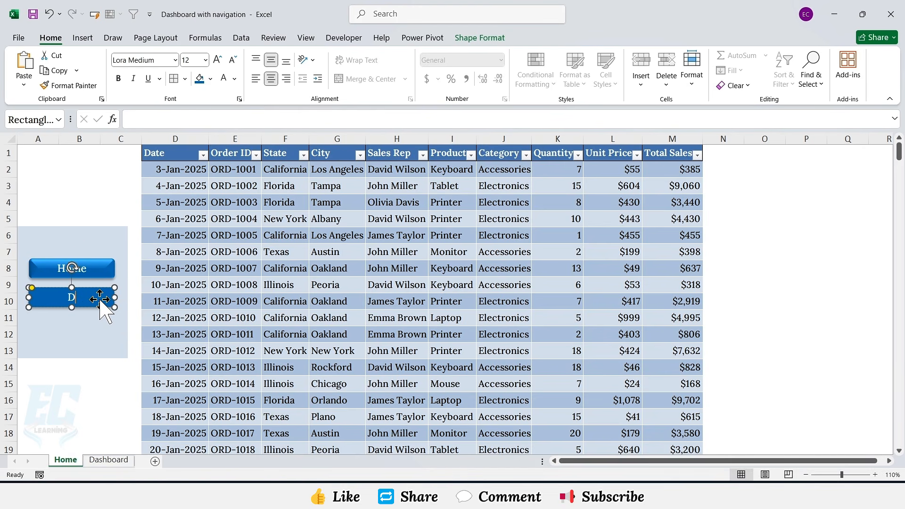
text(Dashboard)
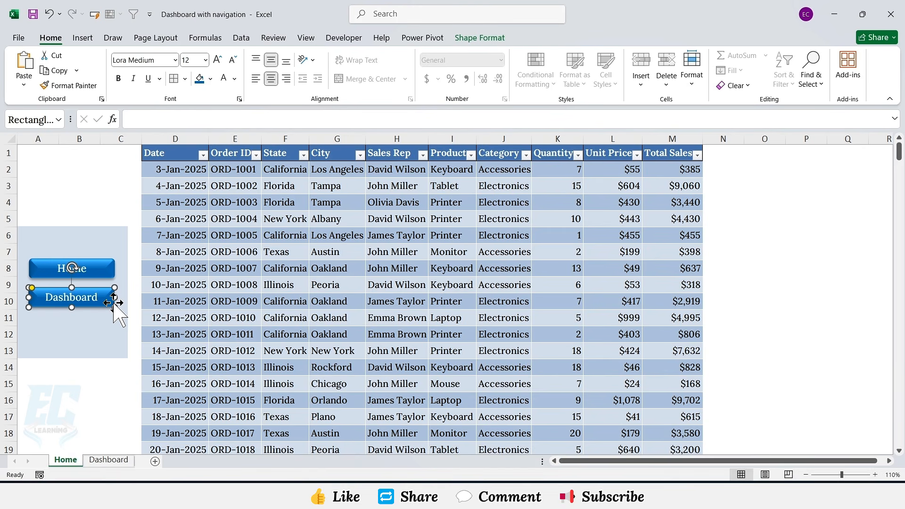
Step: Select the panel and both buttons, align their centers and distribute them vertically
ctrl+click(113, 275)
ctrl+click(113, 241)
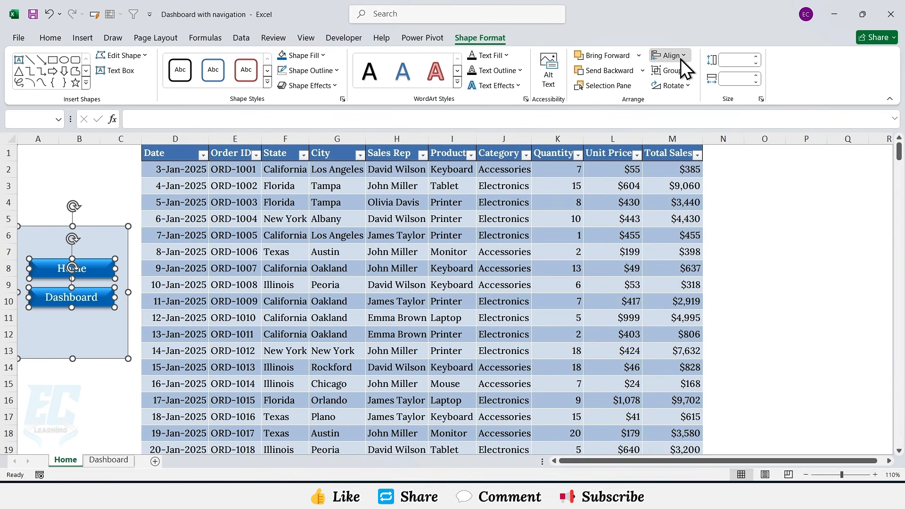
click(680, 59)
click(688, 88)
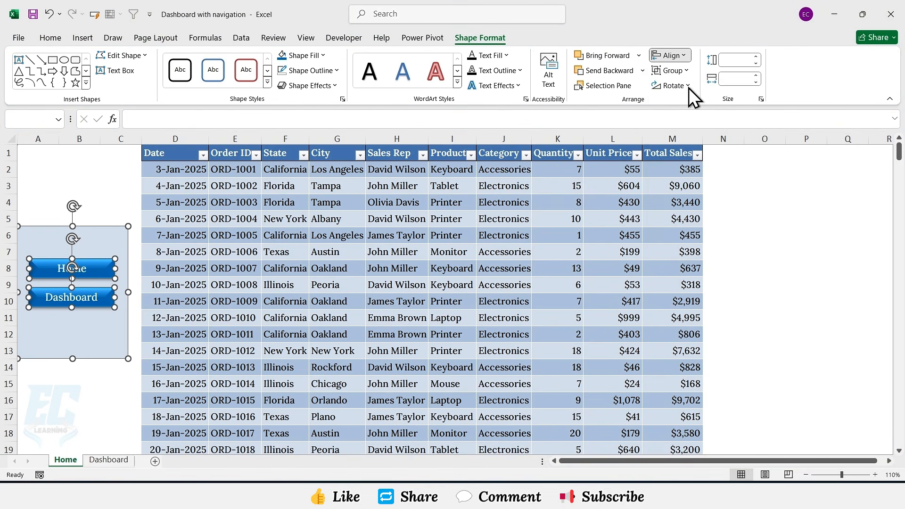
click(685, 56)
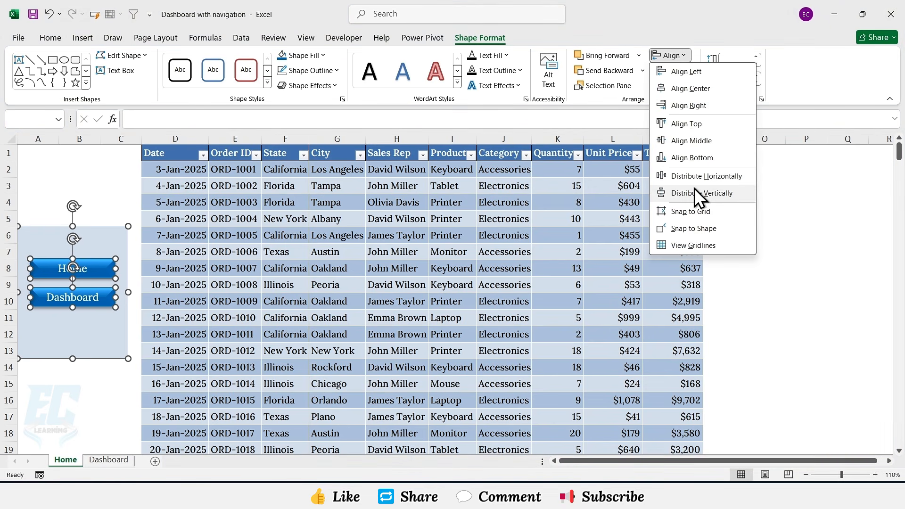
click(694, 190)
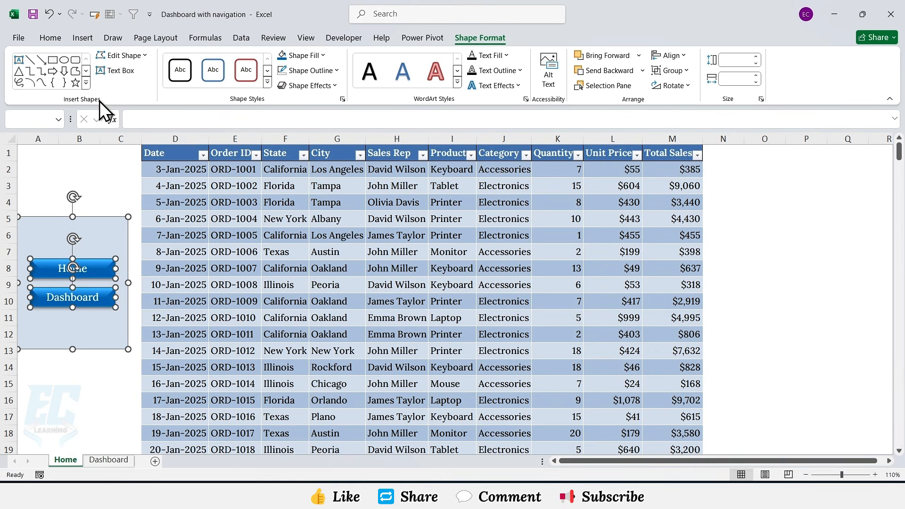
Step: Insert a house icon found by searching the icon library for Home
click(83, 38)
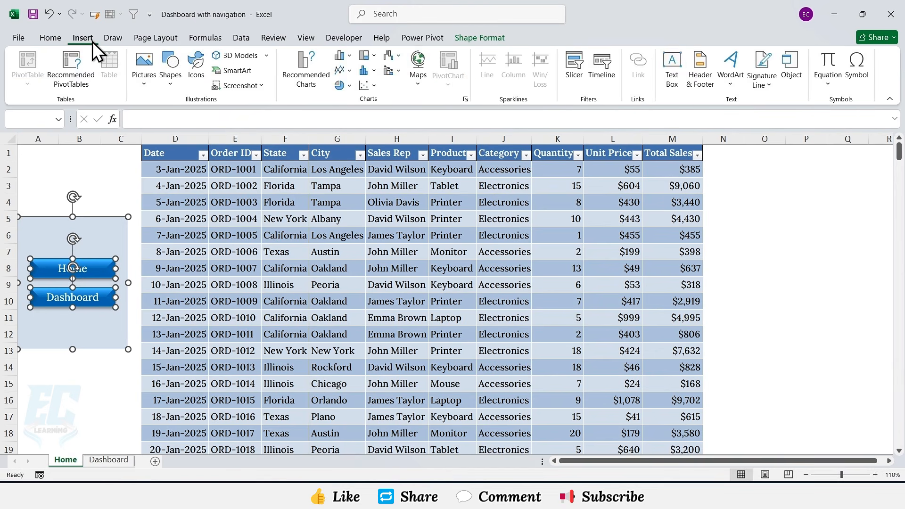
click(199, 78)
text(Home)
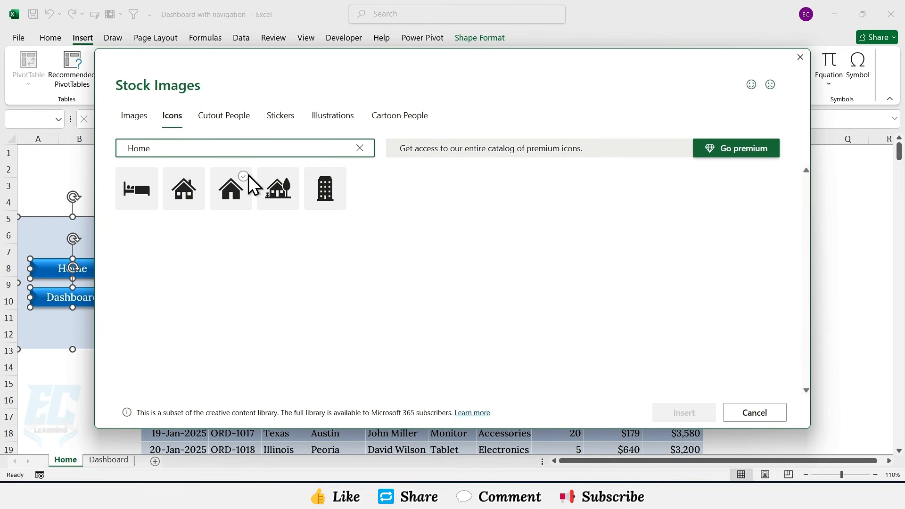
click(247, 177)
click(684, 414)
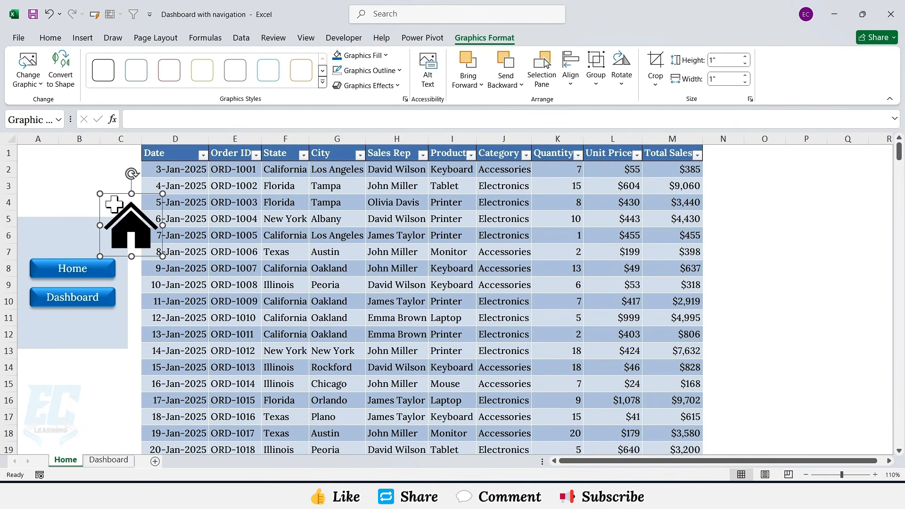
Step: Shrink and place the house icon on the left end of the Home button, and fill it white
drag(147, 235, 38, 260)
drag(47, 268, 45, 267)
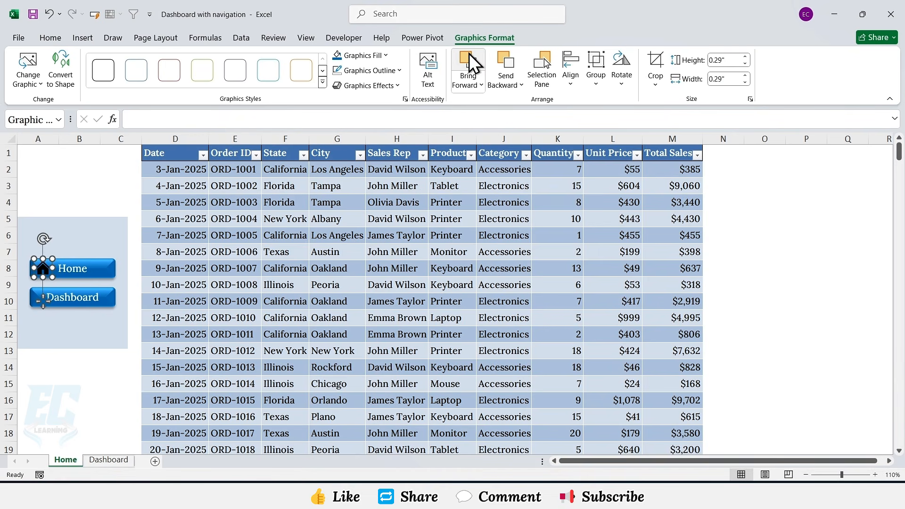
click(358, 55)
click(338, 101)
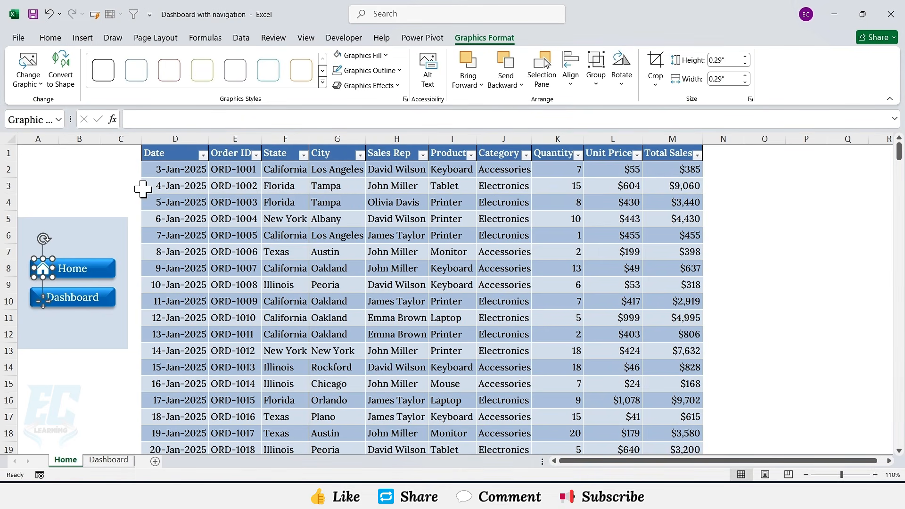
Step: Hyperlink the Home button to cell A1 of the Home sheet in this document
click(96, 269)
right_click(98, 269)
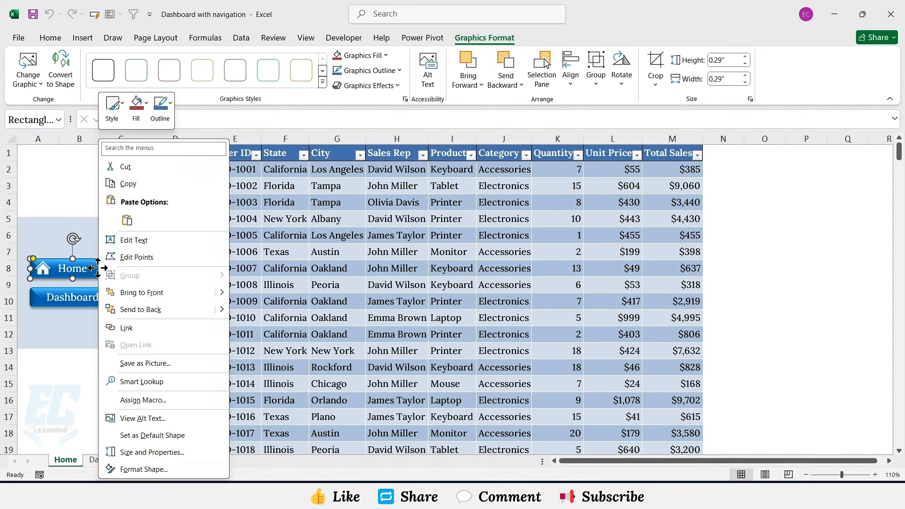
click(126, 326)
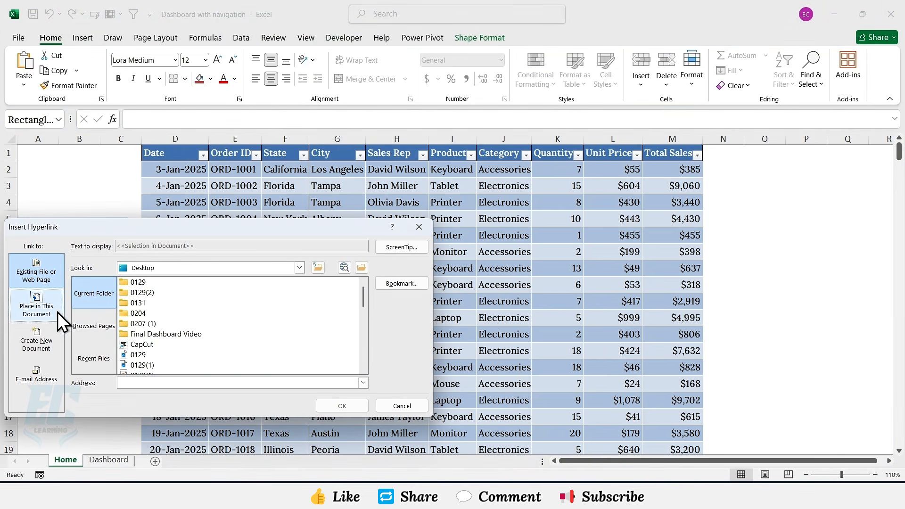
click(34, 305)
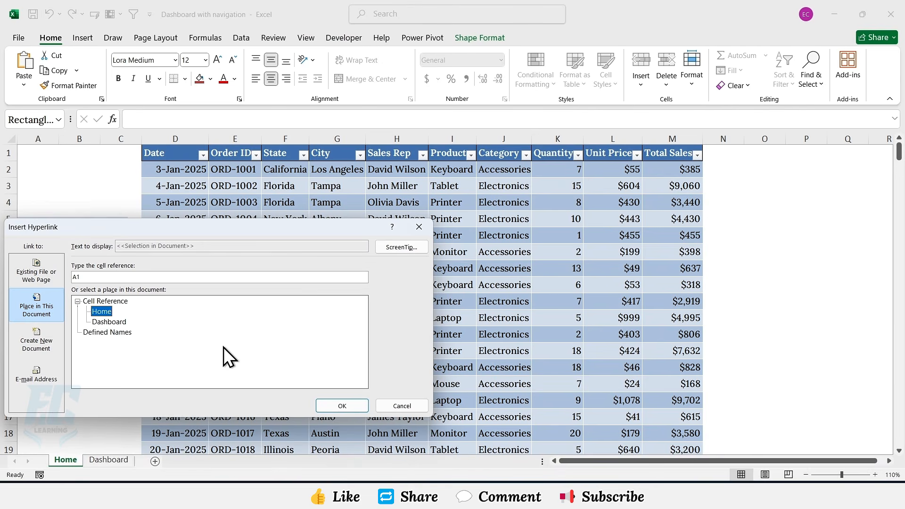
click(341, 406)
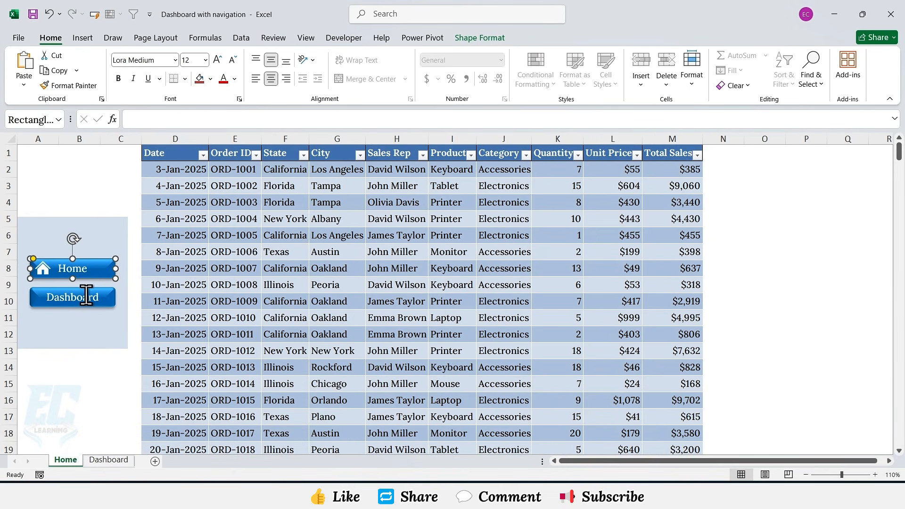
Step: Hyperlink the Dashboard button to cell A1 of the Dashboard sheet in this document
right_click(108, 300)
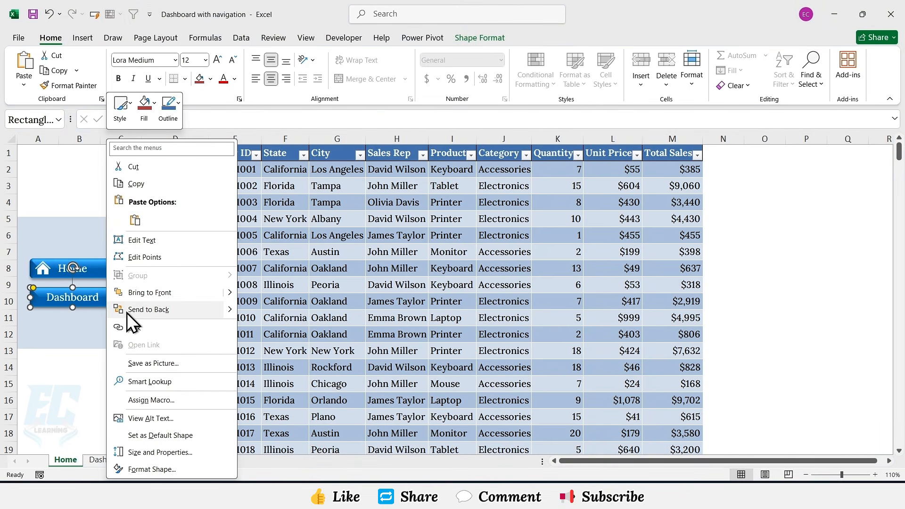
click(132, 326)
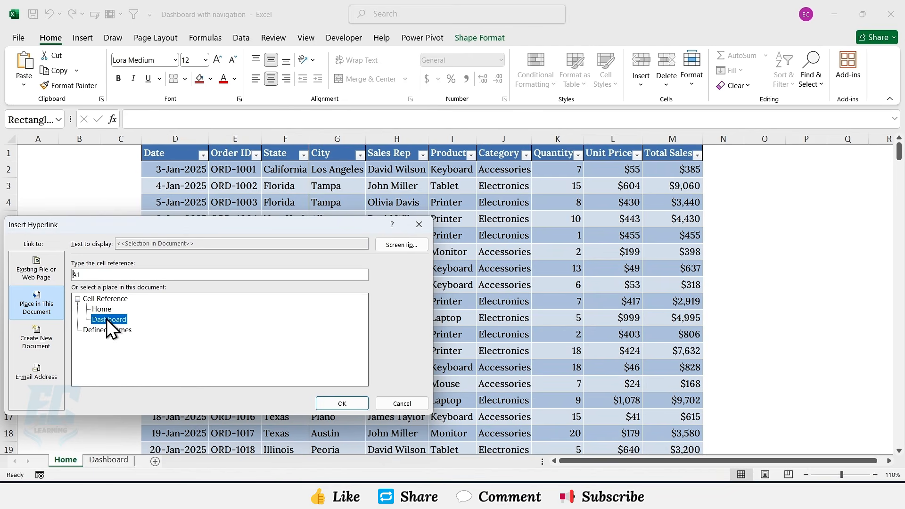
click(337, 403)
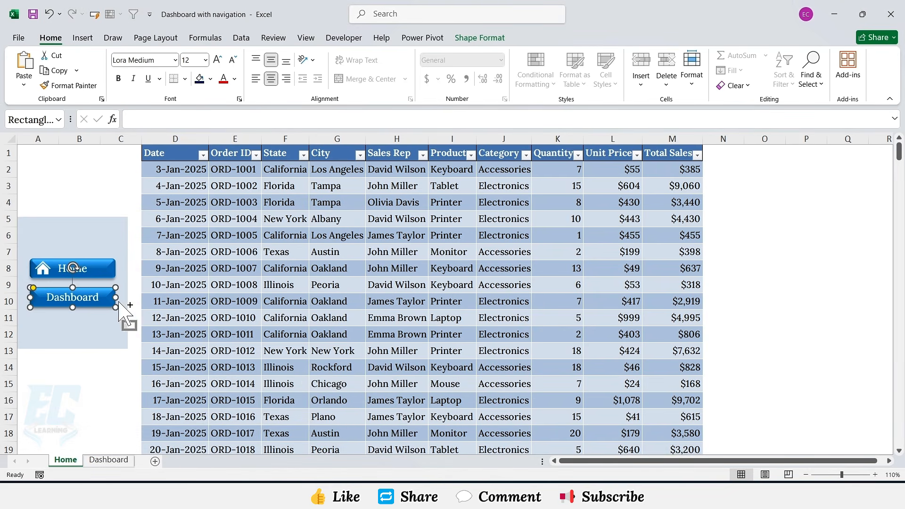
Step: Copy the panel, both buttons and the house icon, and paste them onto the Dashboard sheet
ctrl+click(99, 271)
ctrl+click(45, 271)
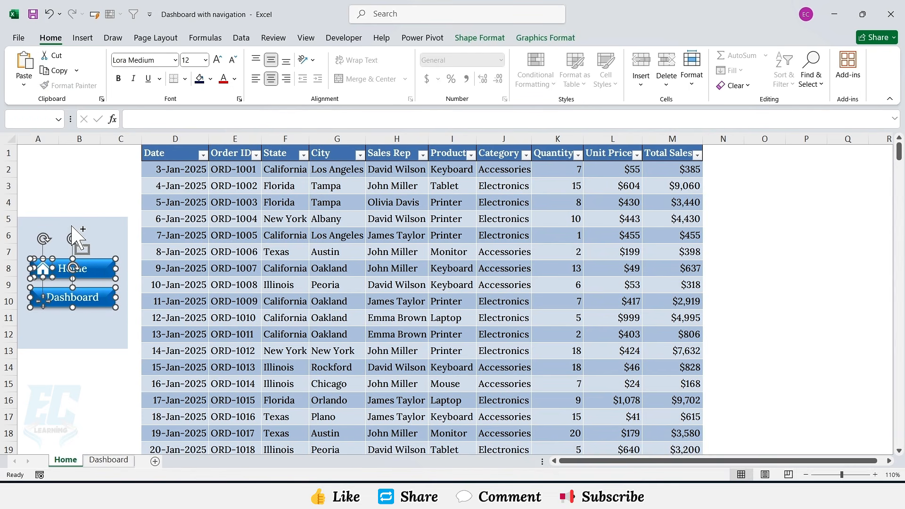
ctrl+click(108, 241)
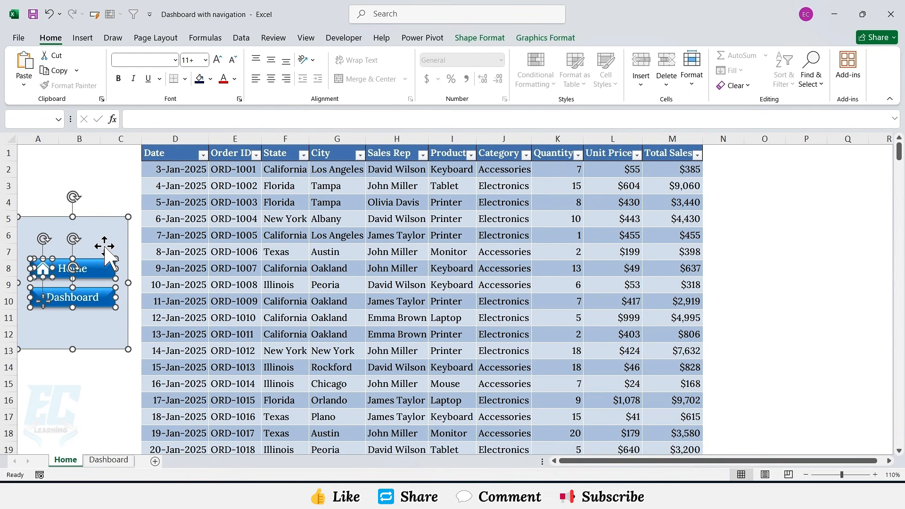
key(ctrl+c)
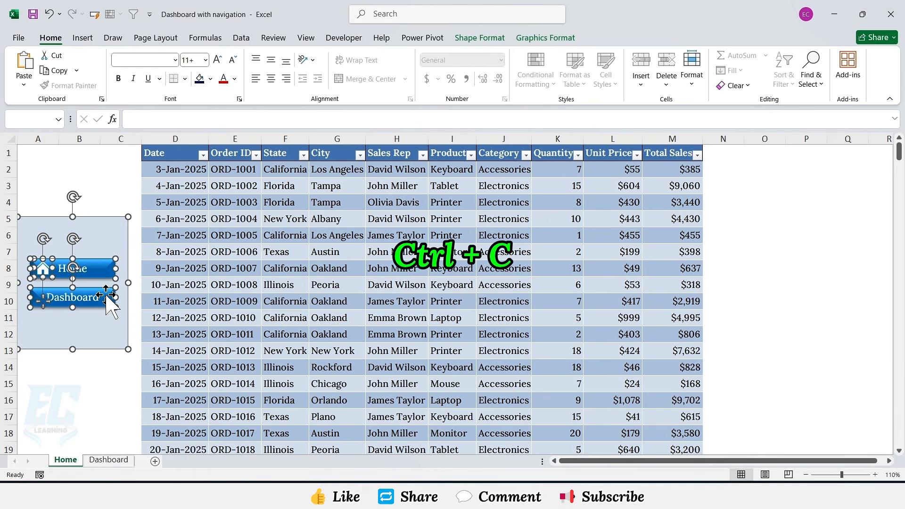
click(109, 460)
key(ctrl+v)
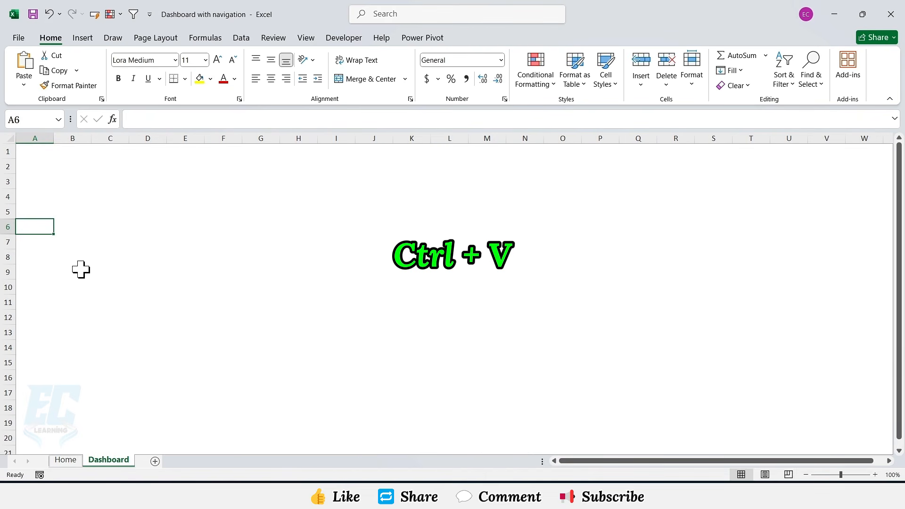
click(136, 273)
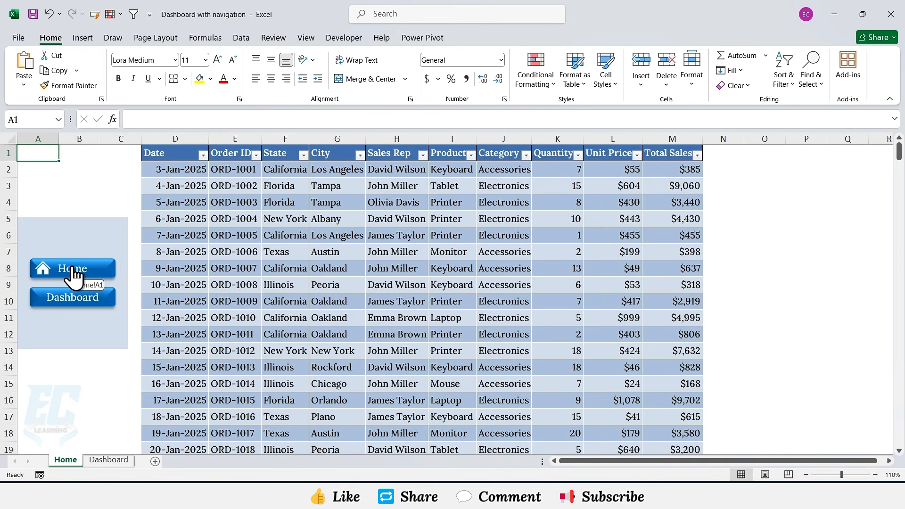
Step: On the Home sheet, nudge the Home button and its icon right, fill the button dark navy and the icon white
click(41, 272)
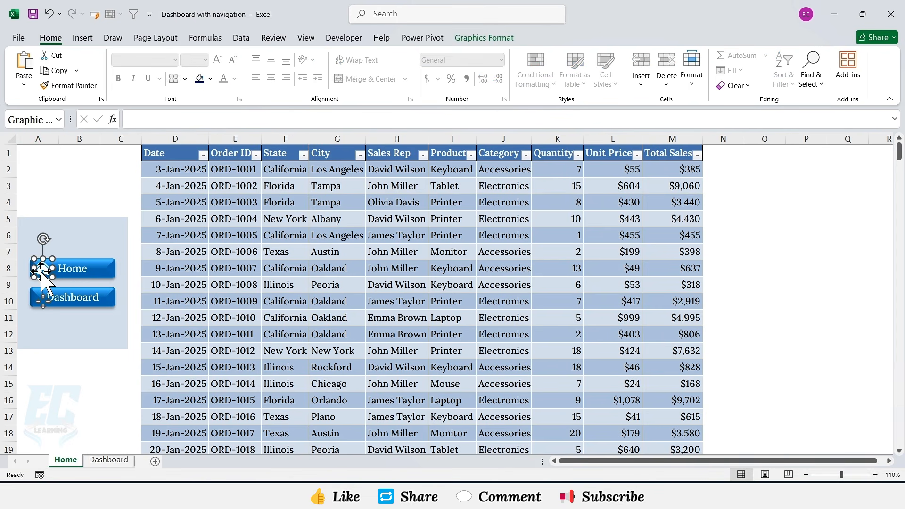
ctrl+click(99, 275)
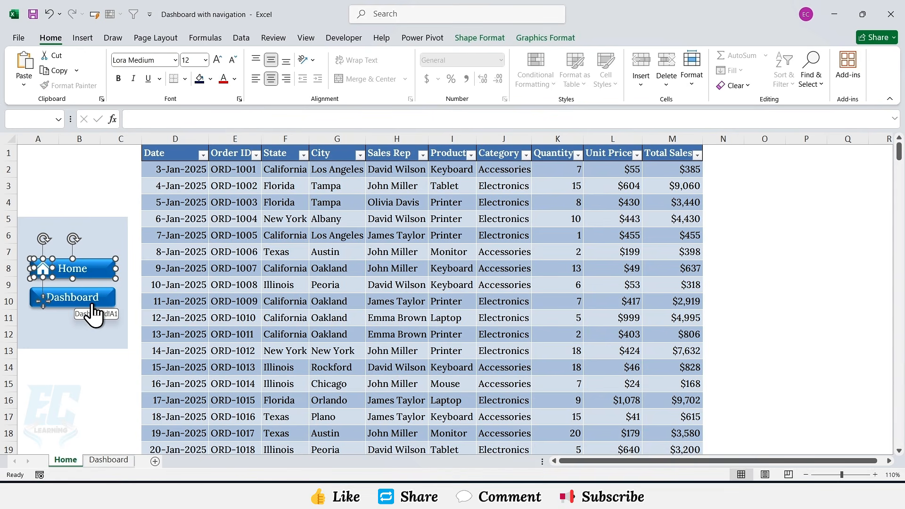
key(Right)
key(Right)
key(Right)
key(Right)
key(Right)
key(Right)
key(Right)
key(Right)
key(Right)
key(Right)
key(Right)
key(Right)
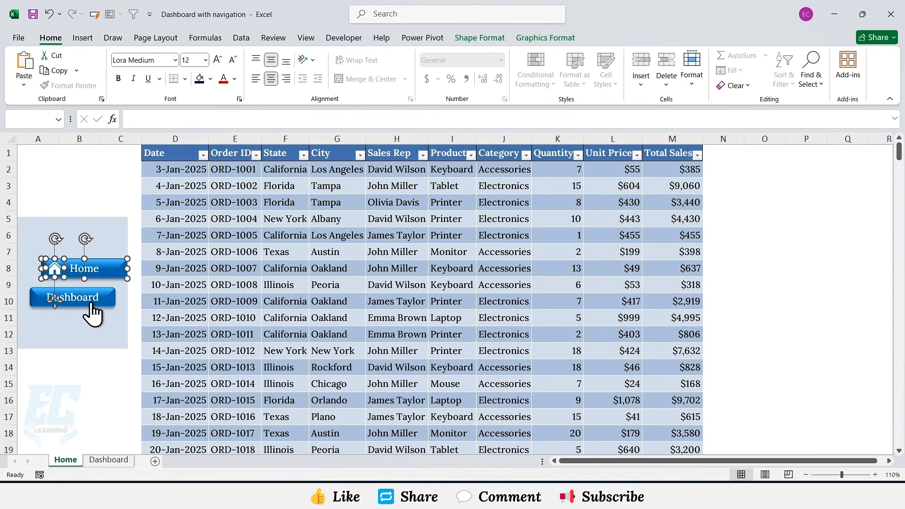
click(497, 38)
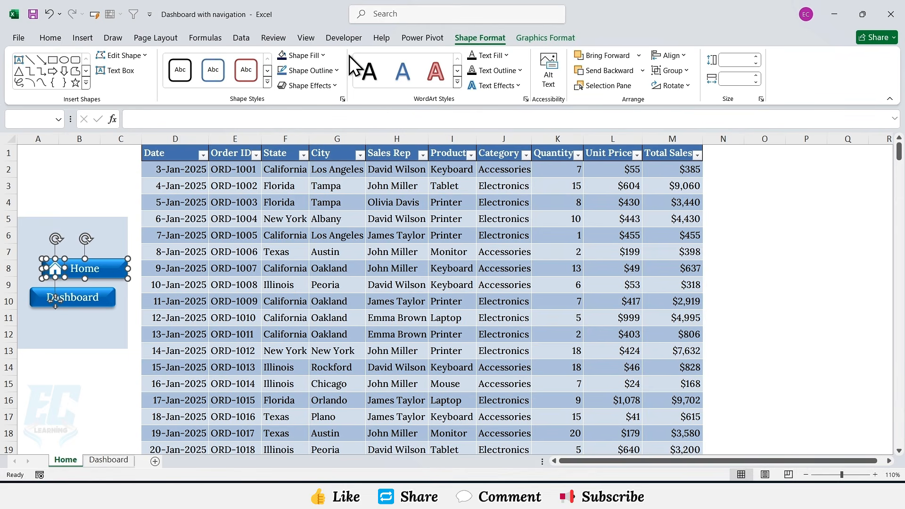
click(311, 56)
click(356, 183)
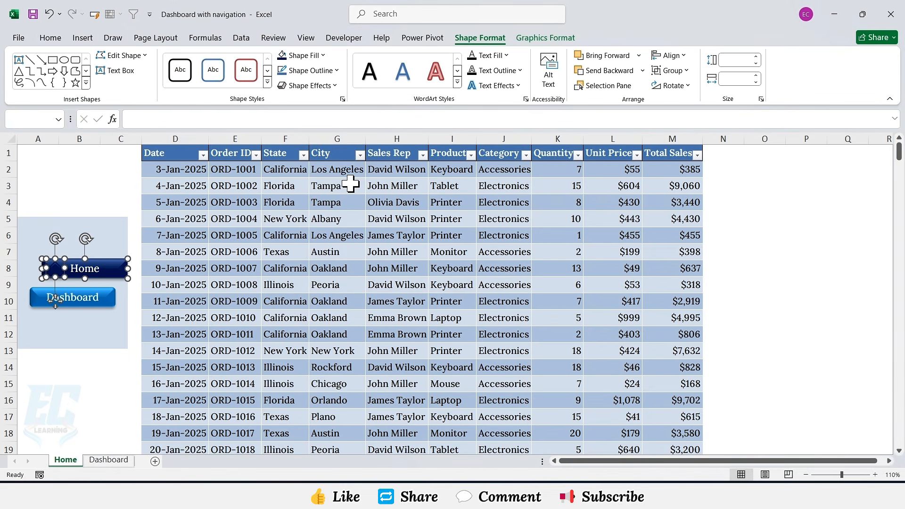
click(528, 41)
click(385, 55)
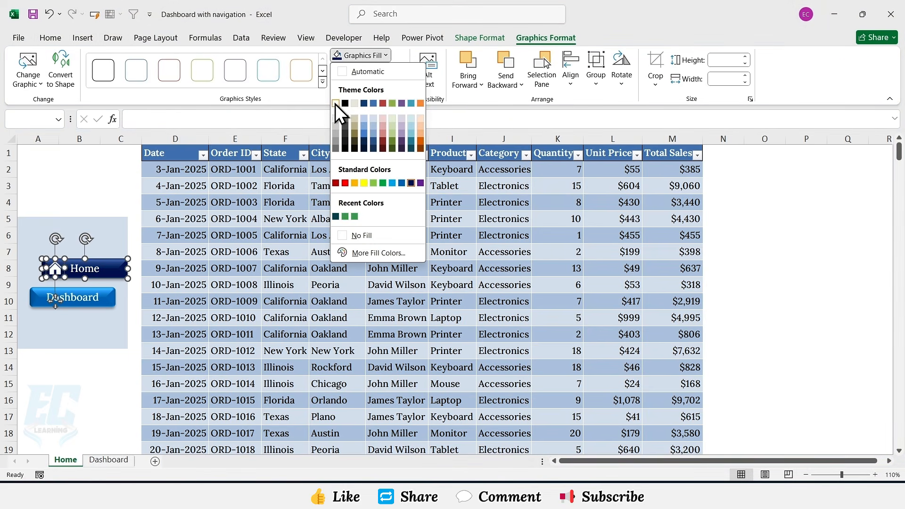
click(335, 104)
Step: On the Dashboard sheet, nudge the Dashboard button right and fill it dark navy
click(84, 297)
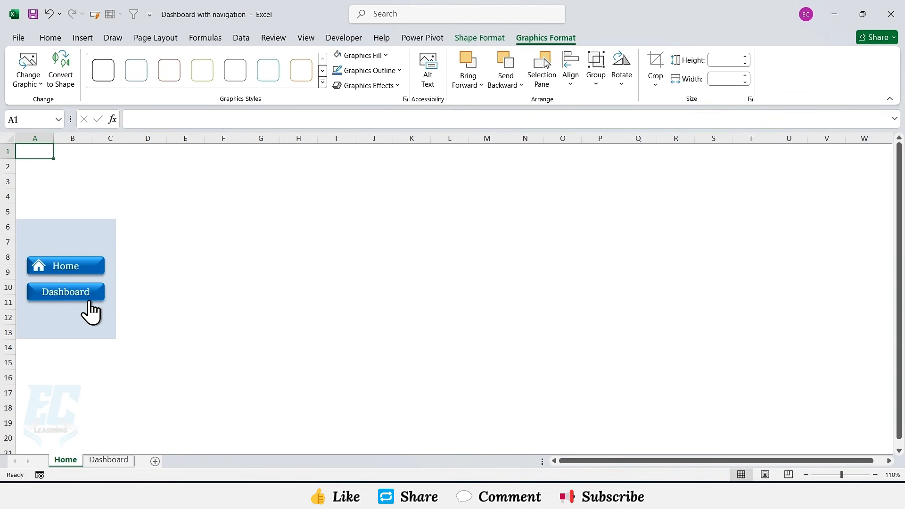
ctrl+click(84, 302)
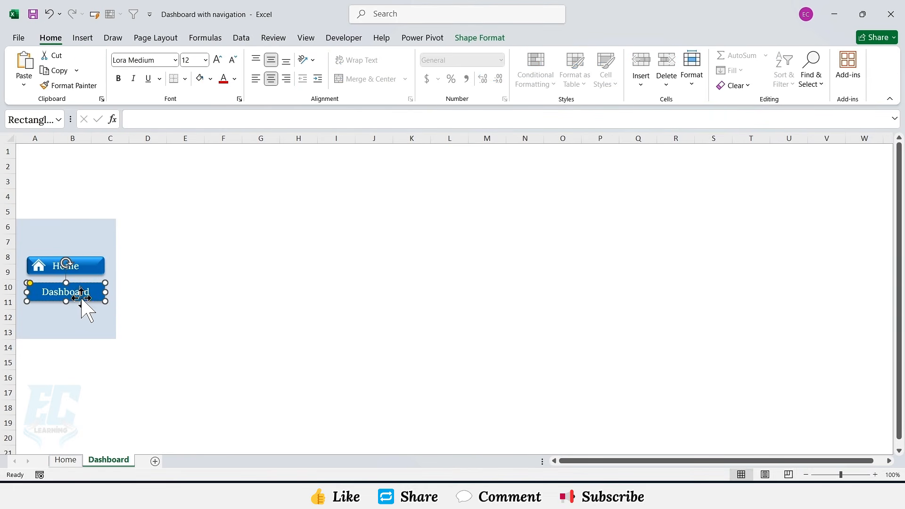
key(Right)
key(Right)
key(Right)
key(Right)
key(Right)
key(Right)
key(Right)
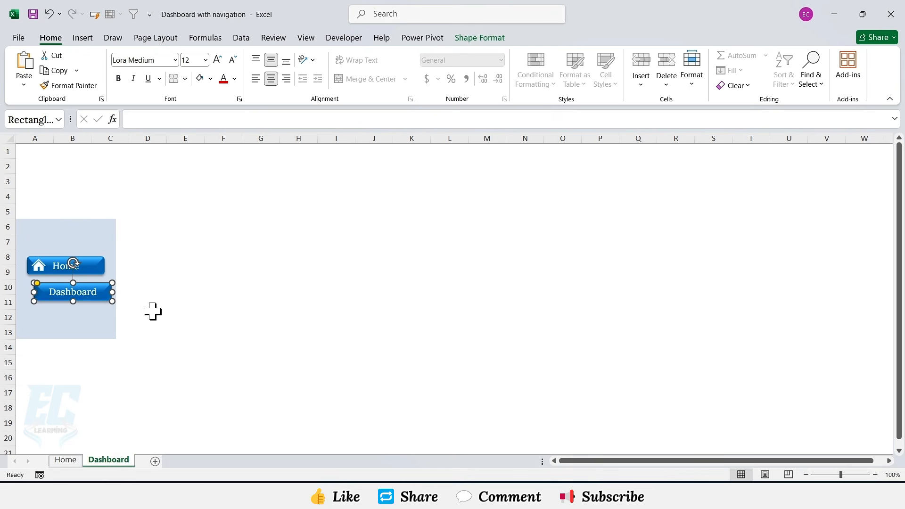
click(477, 38)
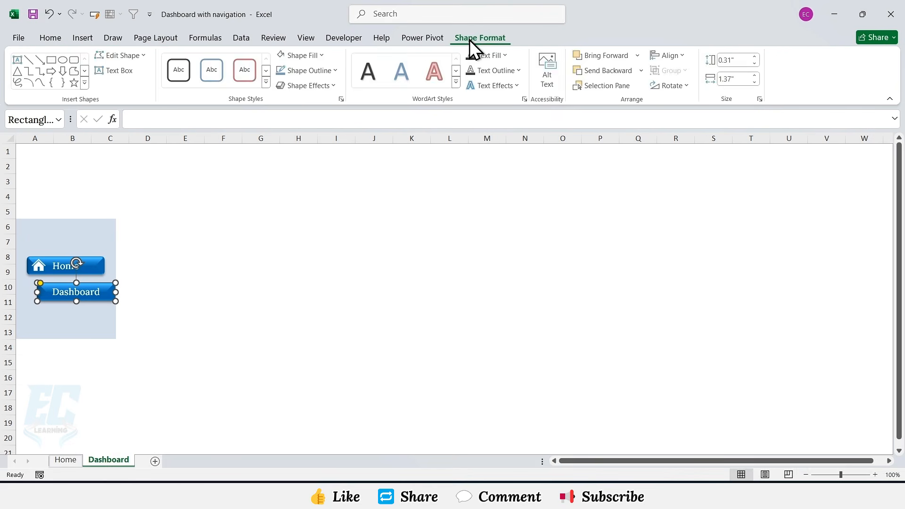
click(301, 55)
click(356, 183)
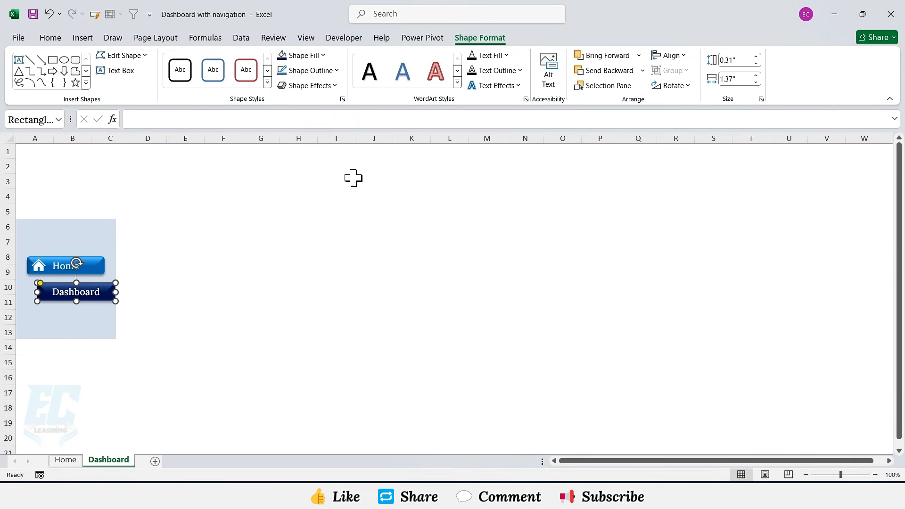
click(160, 273)
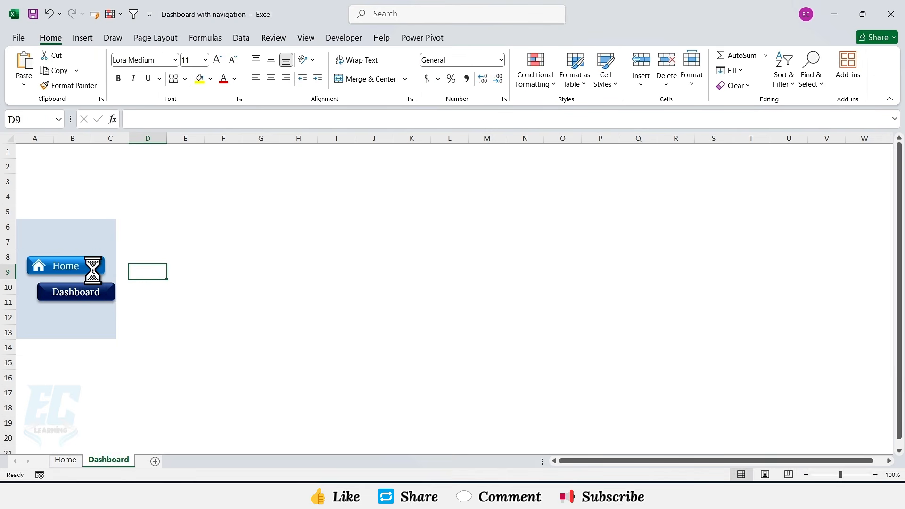
Step: Test the Home and Dashboard buttons to jump between the two sheets
click(94, 268)
click(87, 295)
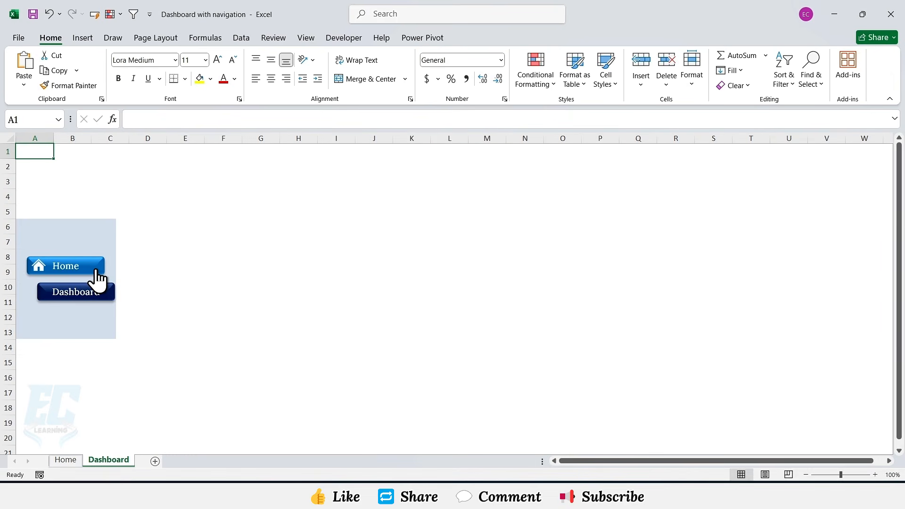
click(94, 276)
click(93, 299)
click(92, 270)
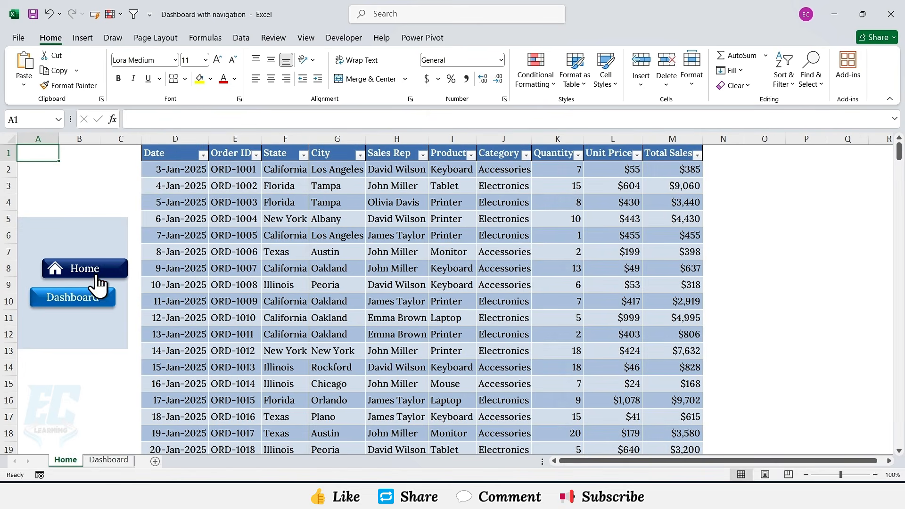
click(94, 296)
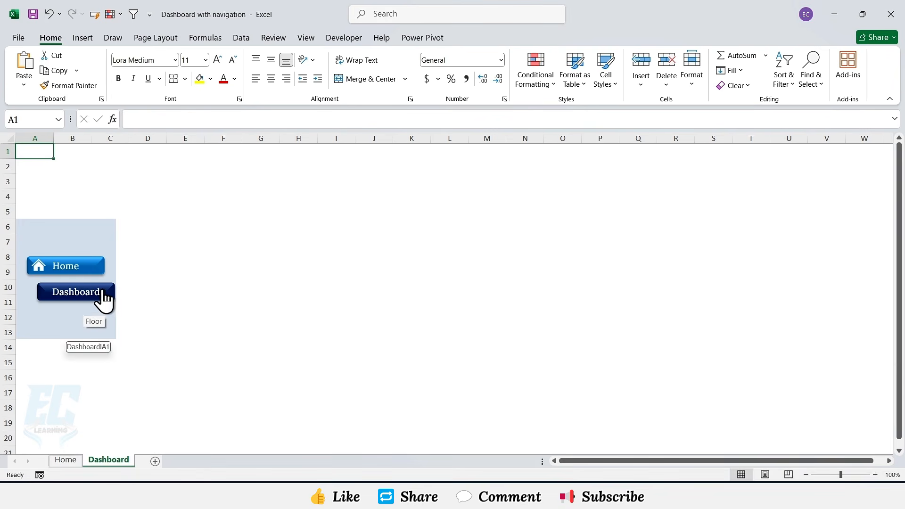
Step: On the Dashboard sheet, draw a rectangle covering the whole visible sheet, about 5.3 by 14.08 inches
click(875, 475)
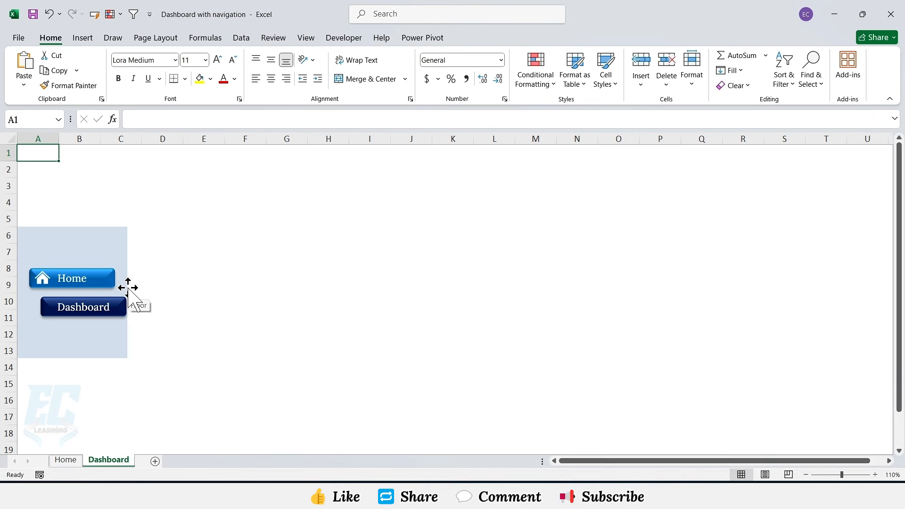
click(83, 38)
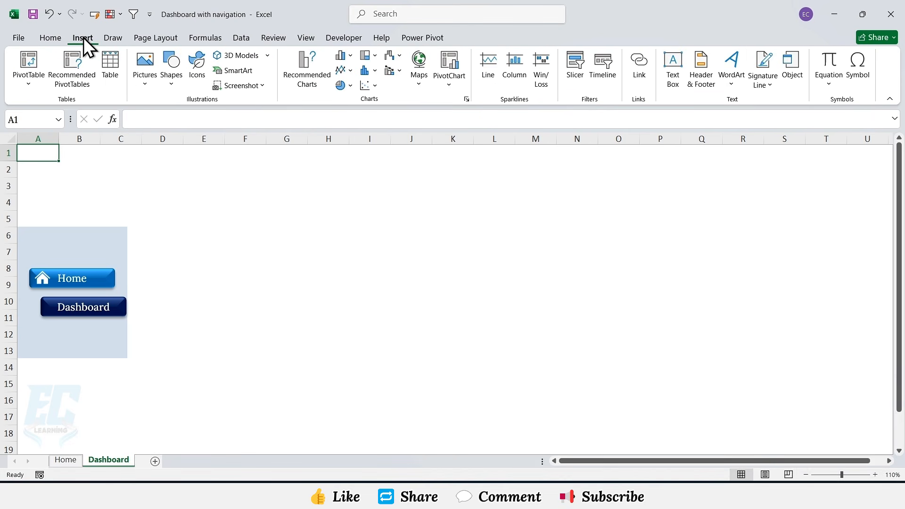
click(173, 83)
click(193, 116)
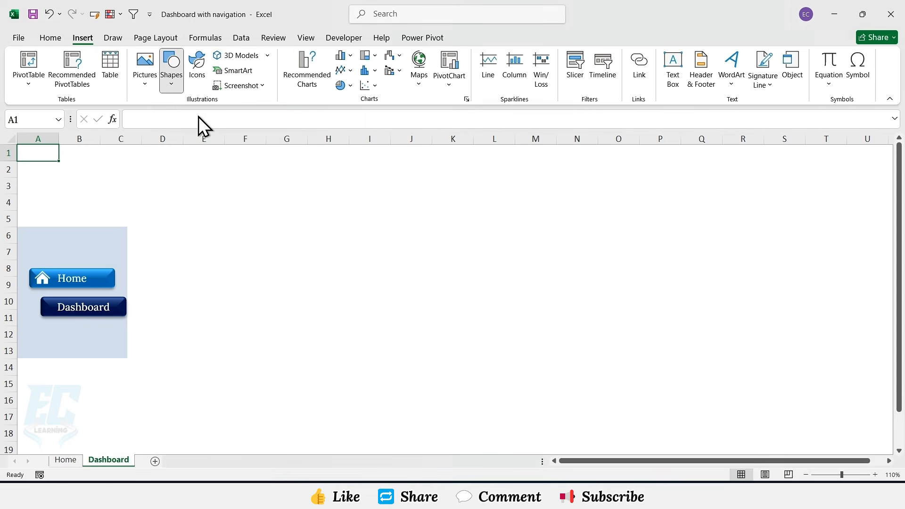
mouse_move(19, 146)
mouse_down()
mouse_move(157, 245)
mouse_move(502, 349)
mouse_move(787, 392)
mouse_move(892, 471)
mouse_up()
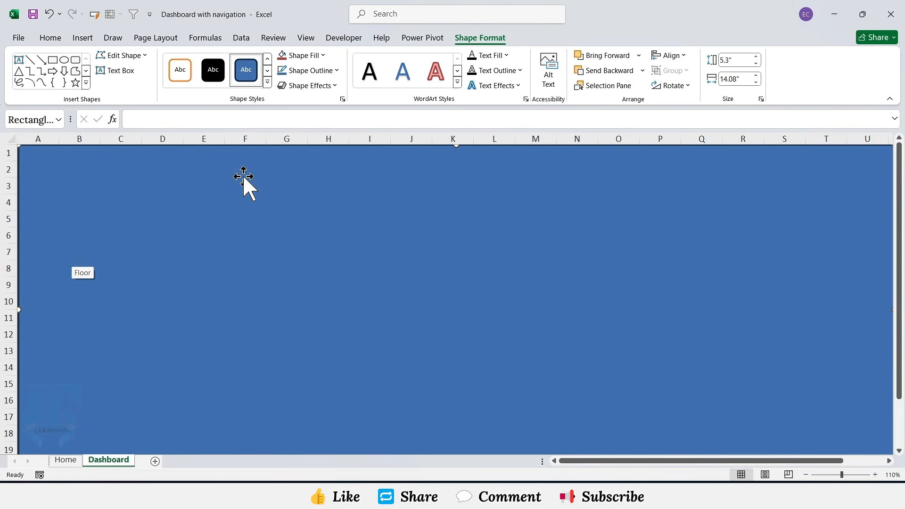
Step: Fill the large rectangle dark navy and remove its outline
click(318, 54)
click(356, 183)
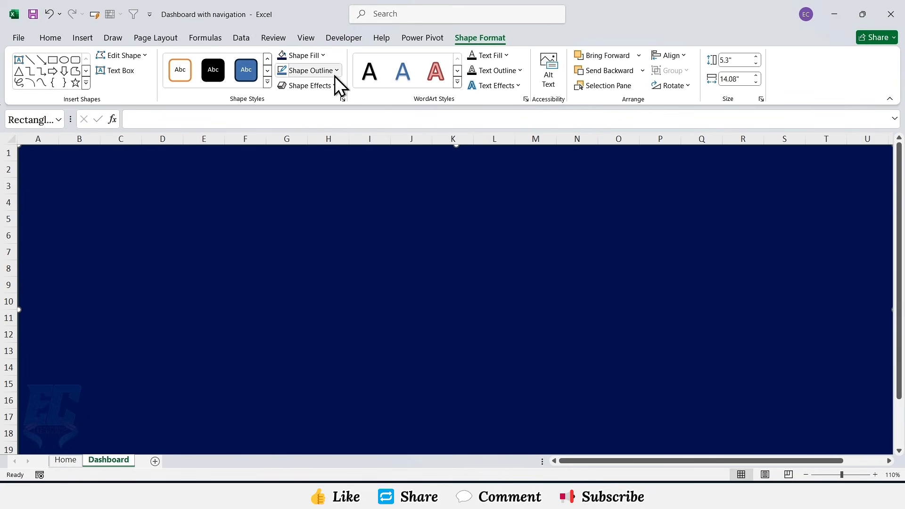
click(332, 70)
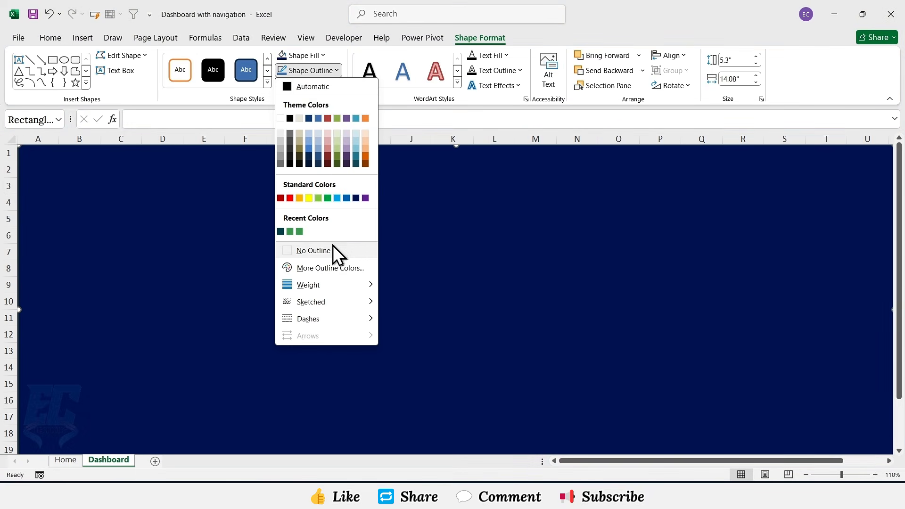
click(331, 245)
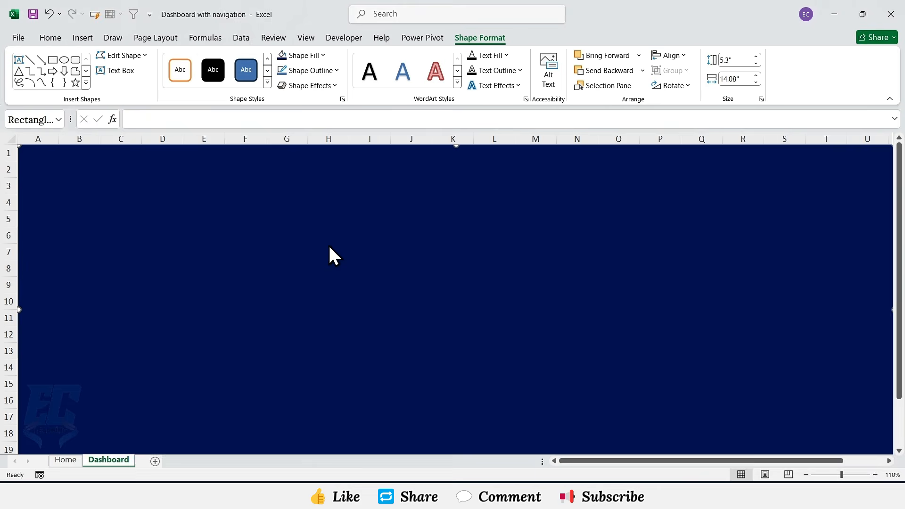
Step: Send the navy rectangle to the back behind the panel and buttons
right_click(186, 221)
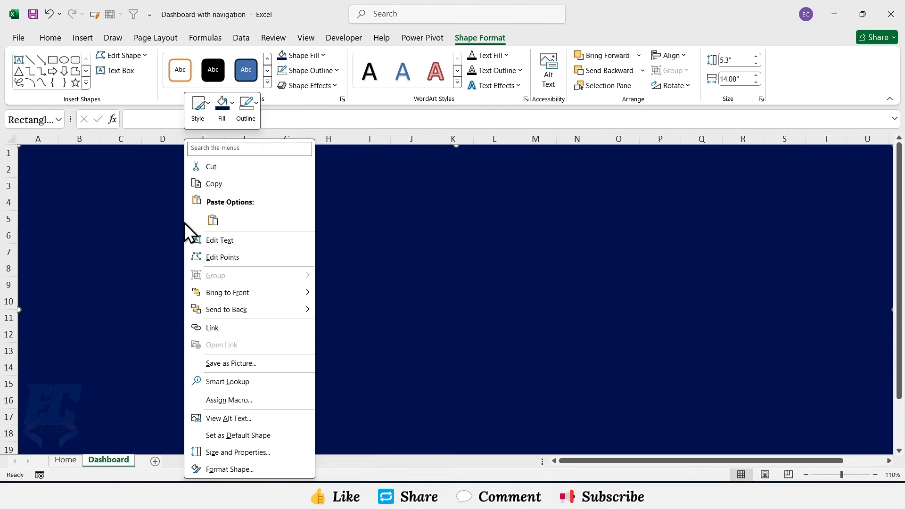
click(224, 307)
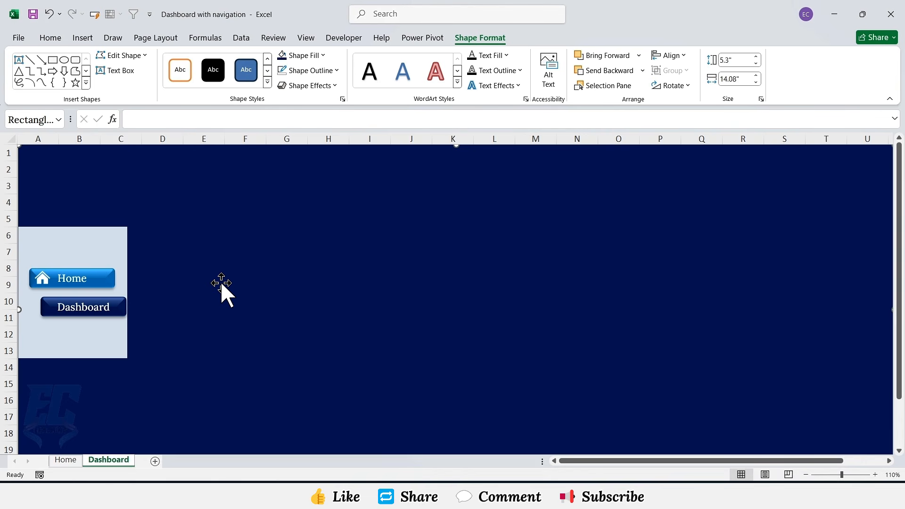
Step: Go to the Home sheet and insert a PivotTable from the sales table on a new worksheet
click(90, 282)
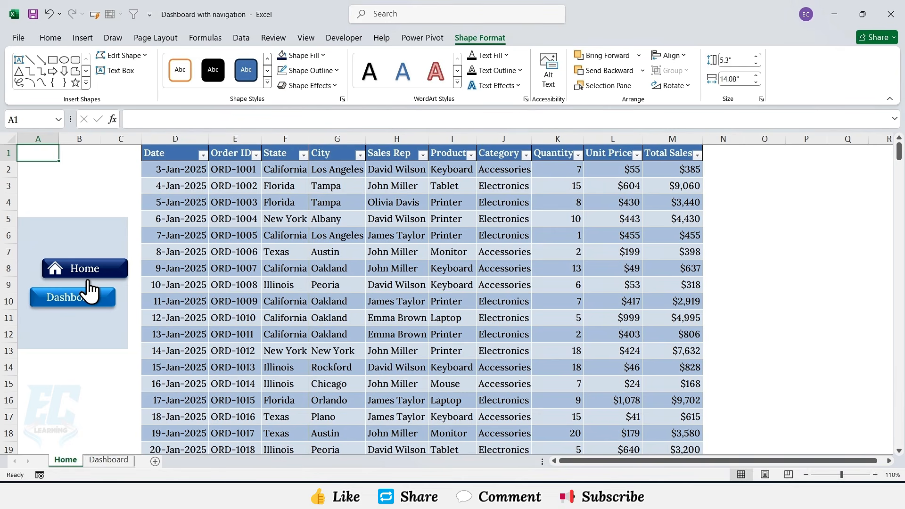
click(276, 231)
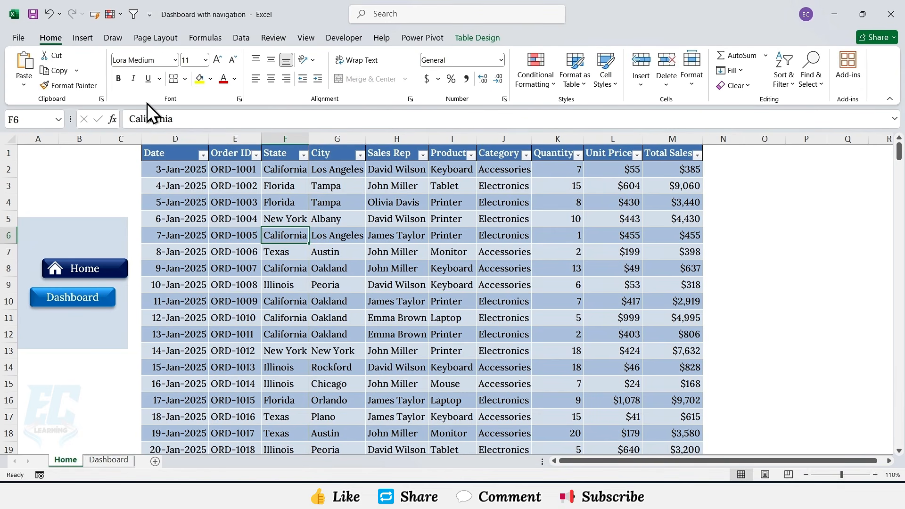
click(84, 38)
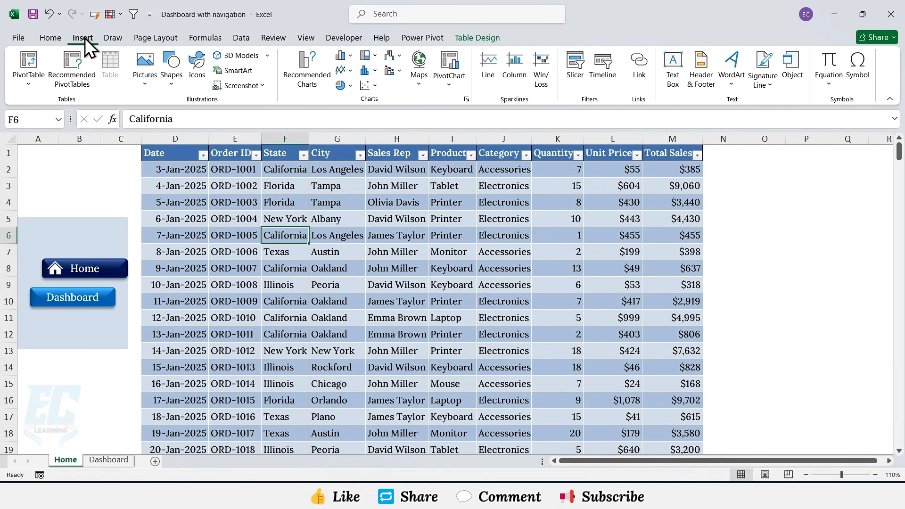
click(24, 57)
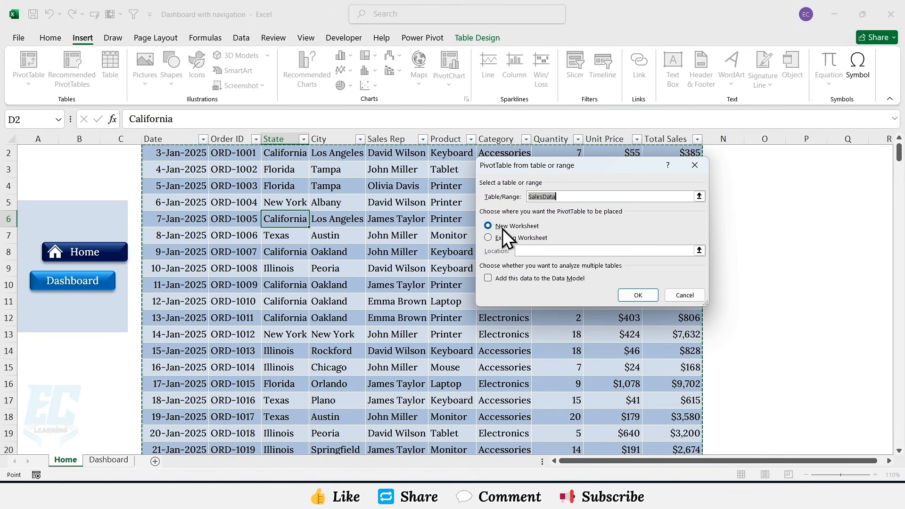
click(502, 226)
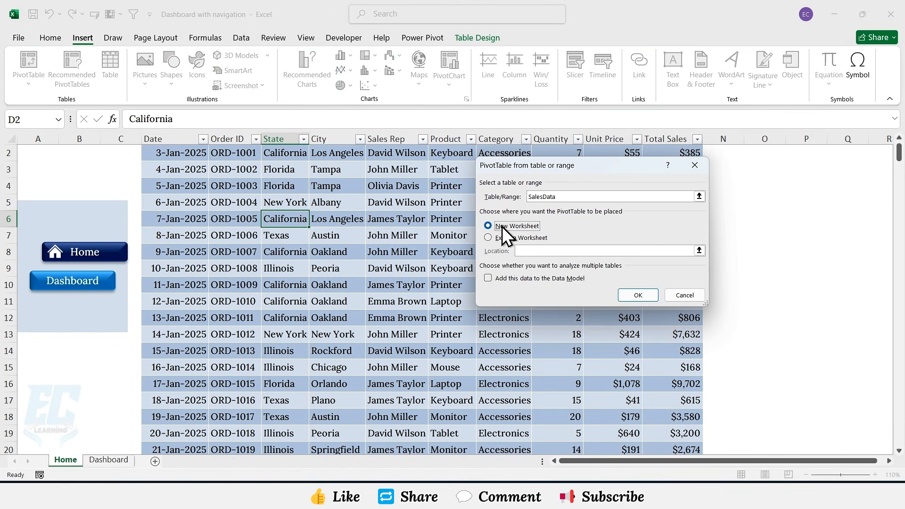
click(634, 296)
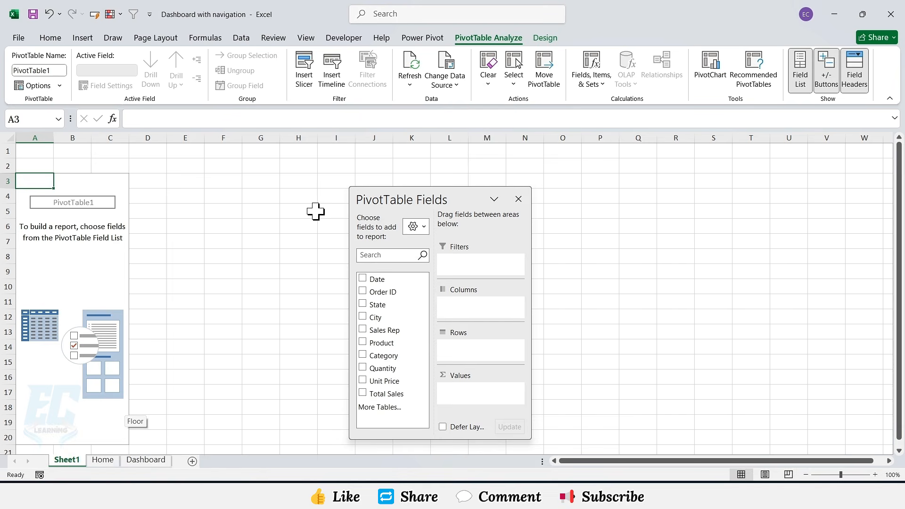
Step: Add the Total Sales field to the PivotTable's Values area
drag(377, 394, 468, 401)
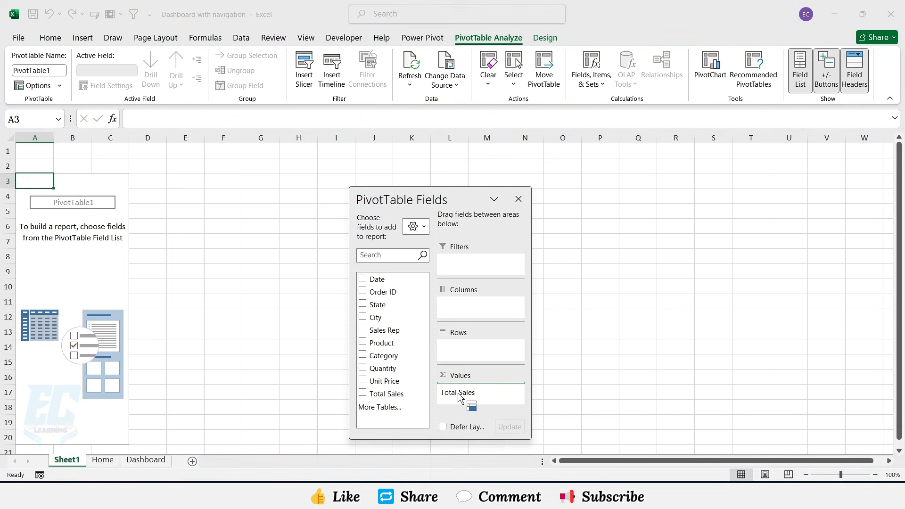
drag(489, 344, 476, 392)
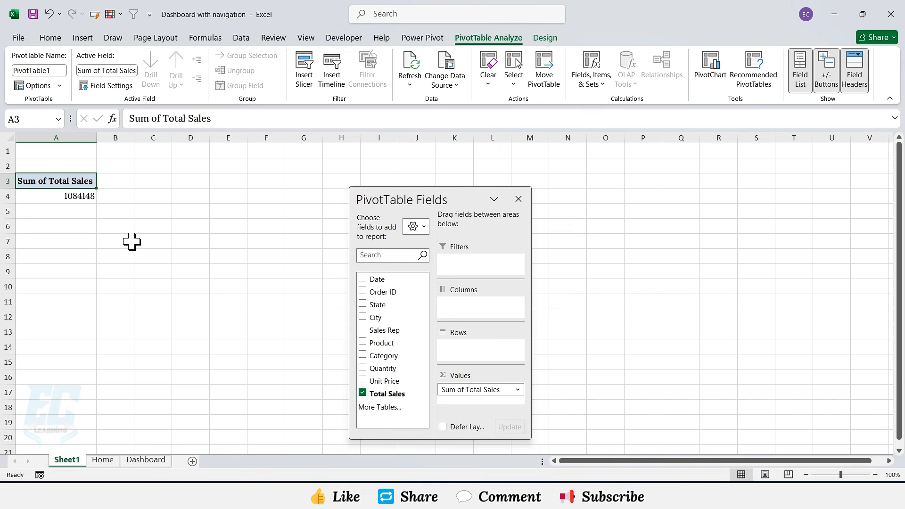
Step: Format the Sum of Total Sales value cell as Currency
click(89, 196)
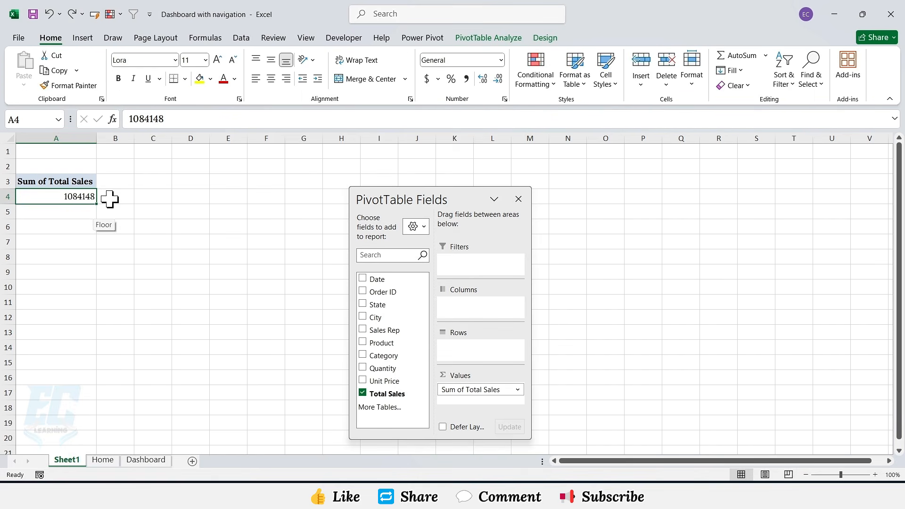
right_click(85, 199)
click(116, 241)
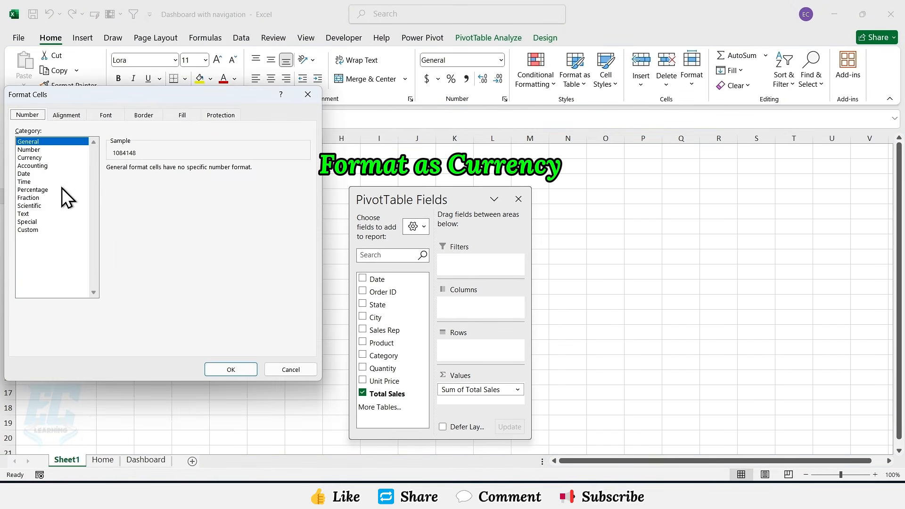
click(38, 158)
click(189, 171)
click(189, 171)
click(231, 369)
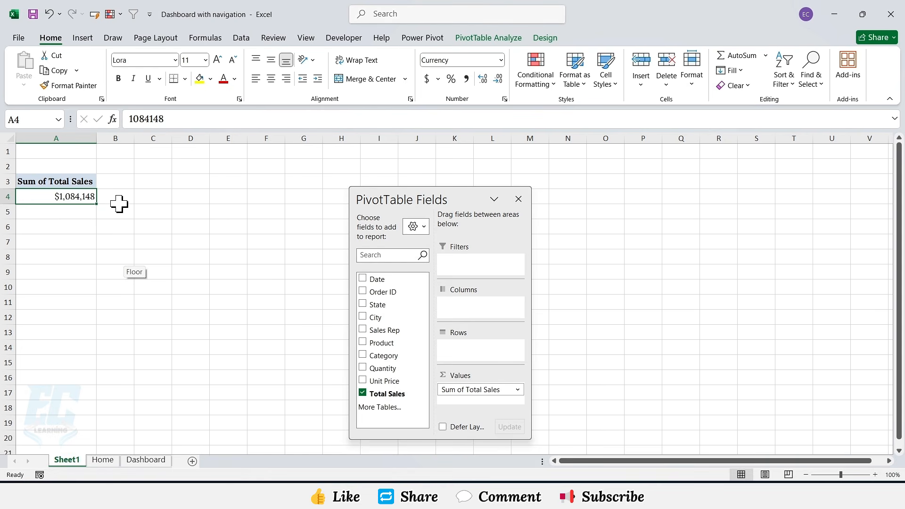
Step: Copy the total sales PivotTable and paste a duplicate at cell D3
drag(75, 182, 85, 194)
key(ctrl+c)
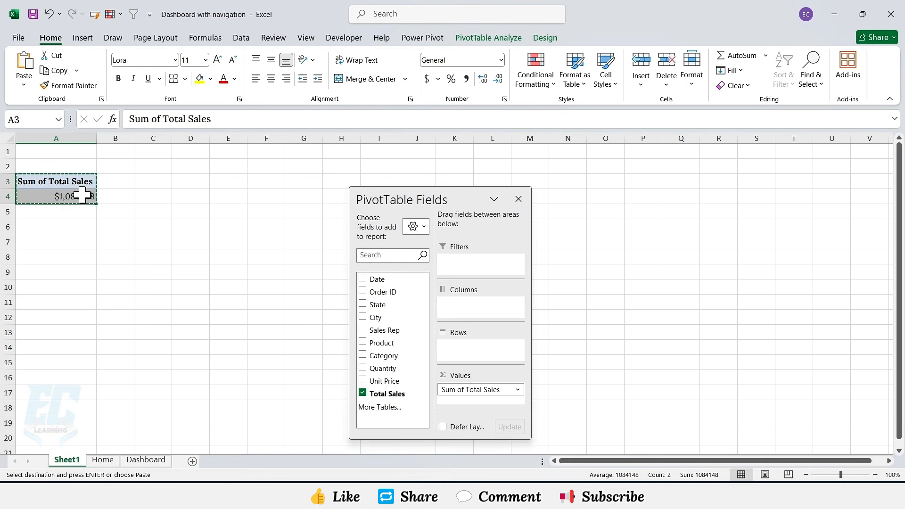
click(180, 186)
key(ctrl+v)
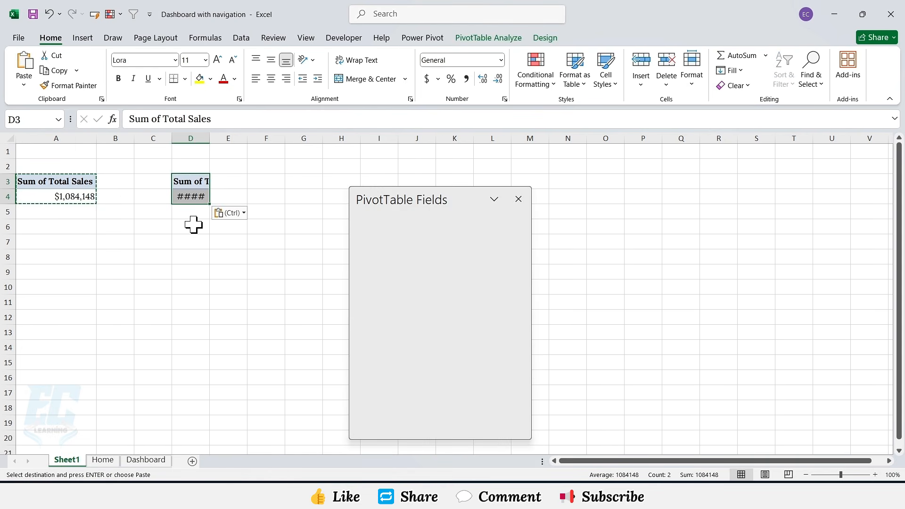
Step: Autofit column D and add Product to the duplicate PivotTable's Rows
double_click(209, 139)
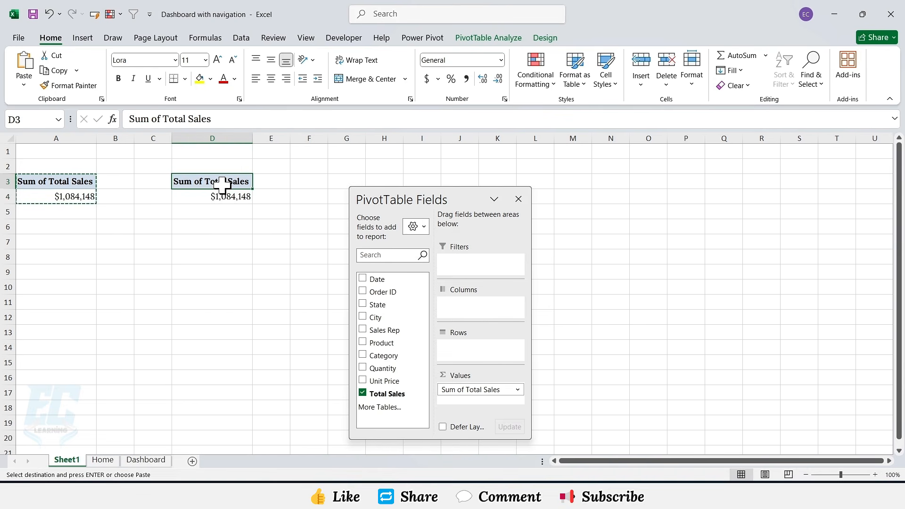
drag(382, 343, 467, 348)
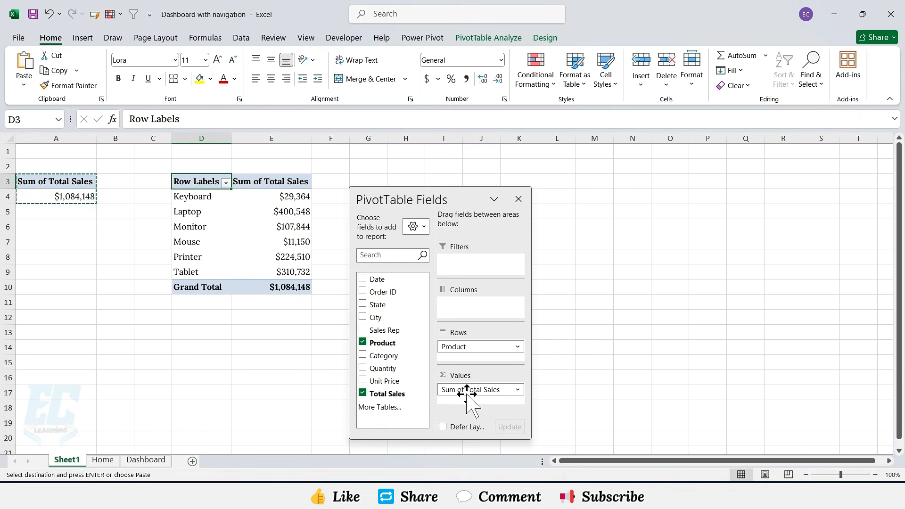
Step: Sort the product PivotTable by sales from largest to smallest
click(281, 197)
right_click(280, 198)
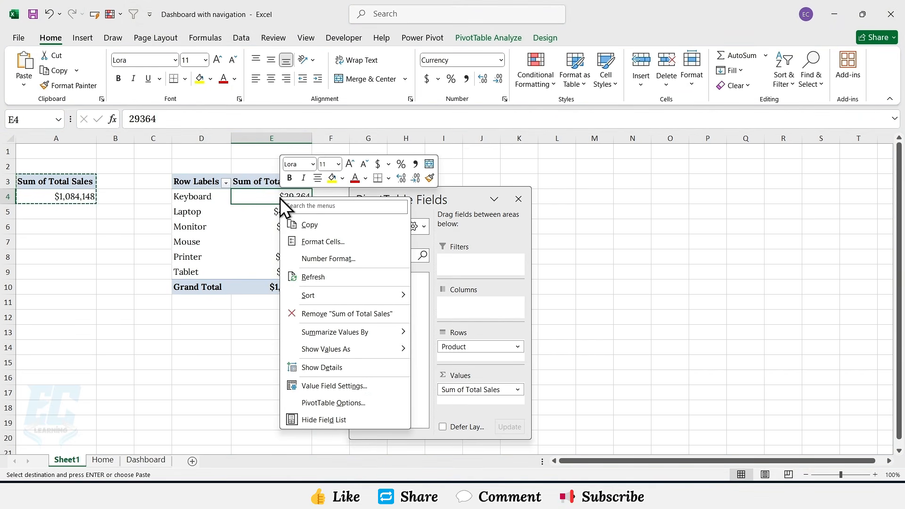
mouse_move(322, 295)
click(454, 312)
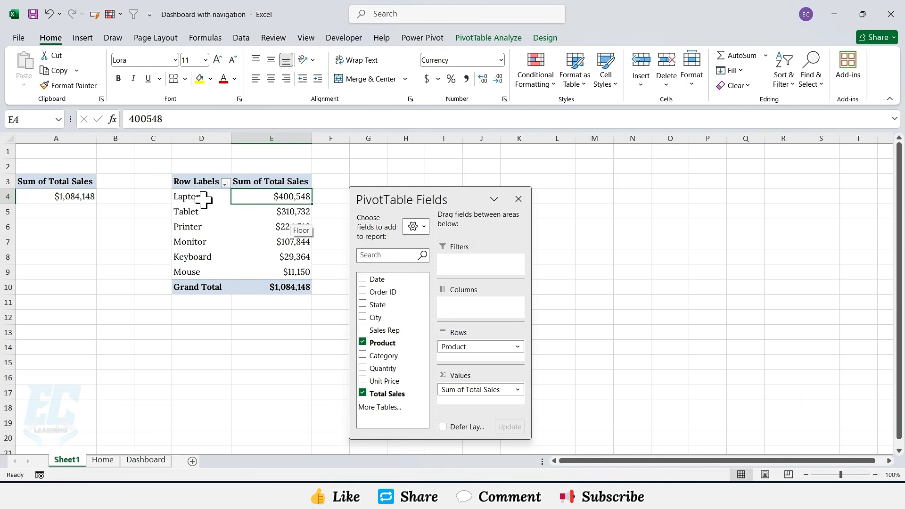
Step: Copy the whole product PivotTable and paste a duplicate at cell G3
drag(204, 198, 251, 197)
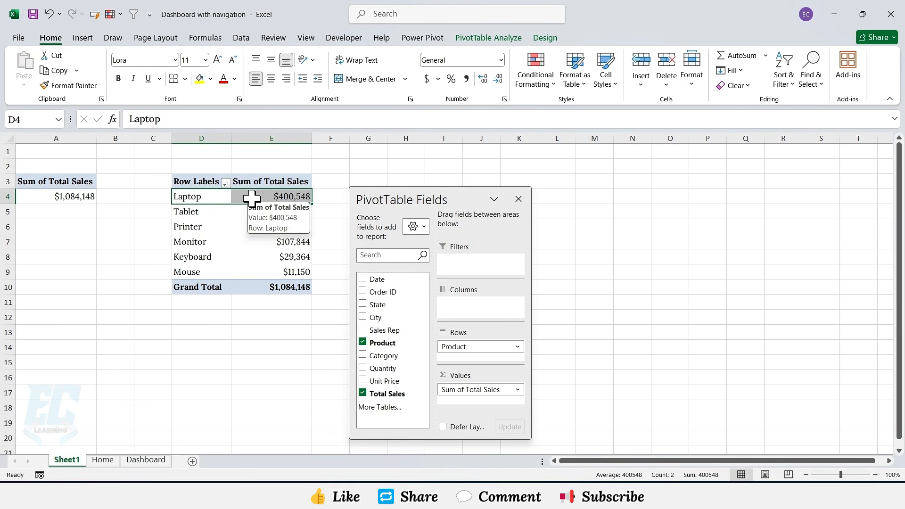
key(ctrl+c)
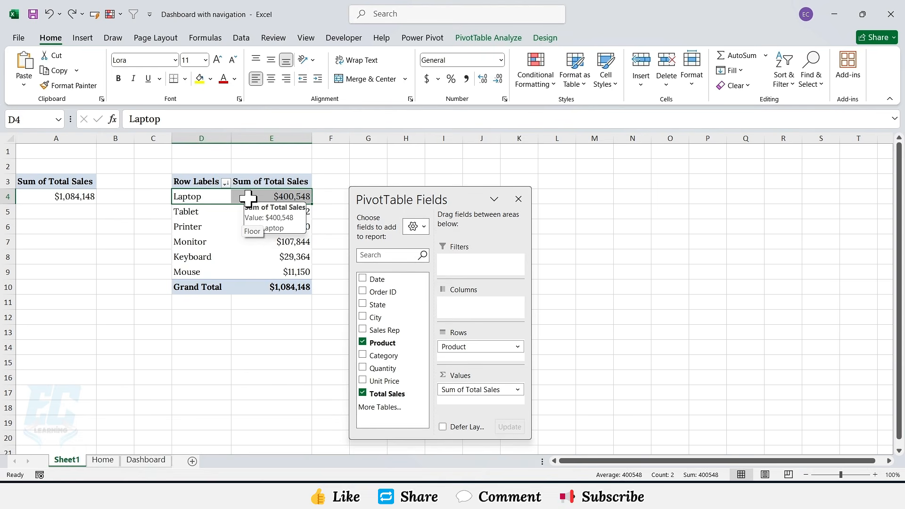
drag(202, 184, 288, 285)
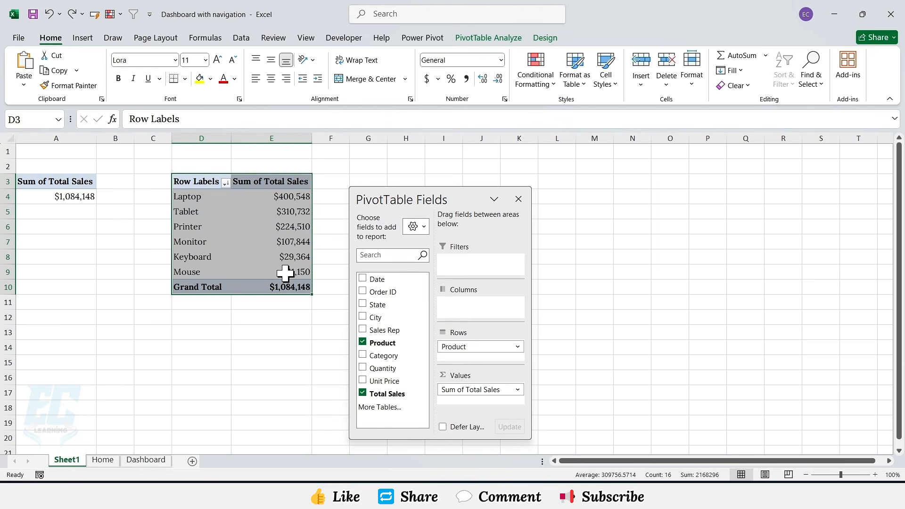
key(ctrl+c)
click(370, 181)
key(ctrl+v)
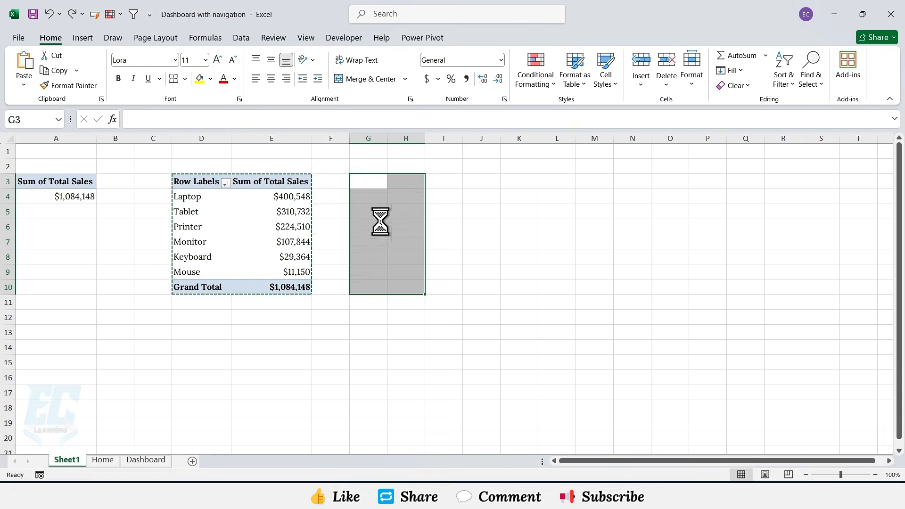
Step: In the third PivotTable, replace the Product row field with State
drag(465, 193, 613, 177)
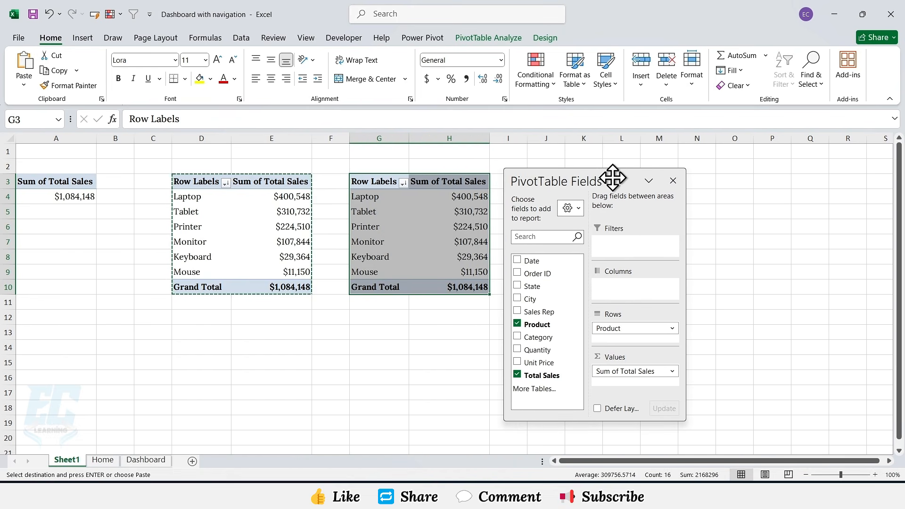
click(518, 324)
drag(532, 286, 626, 328)
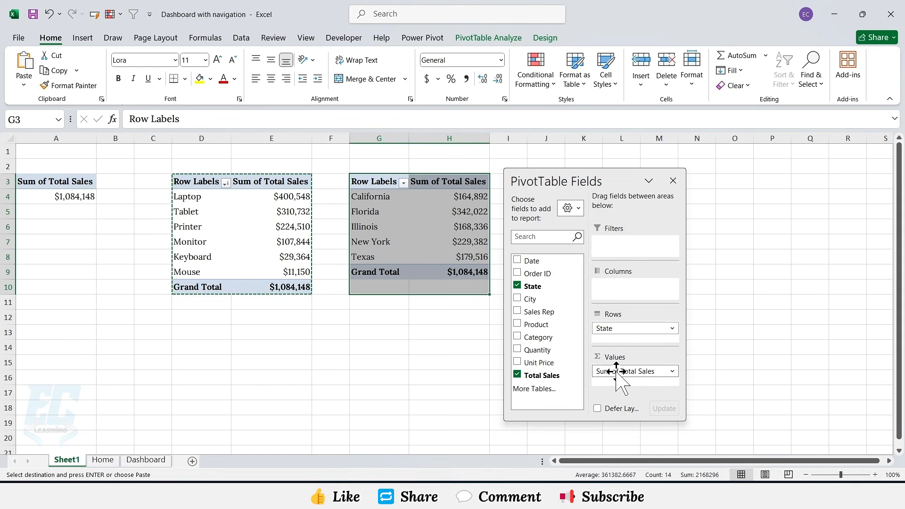
Step: Sort the state PivotTable by sales from largest to smallest
click(437, 198)
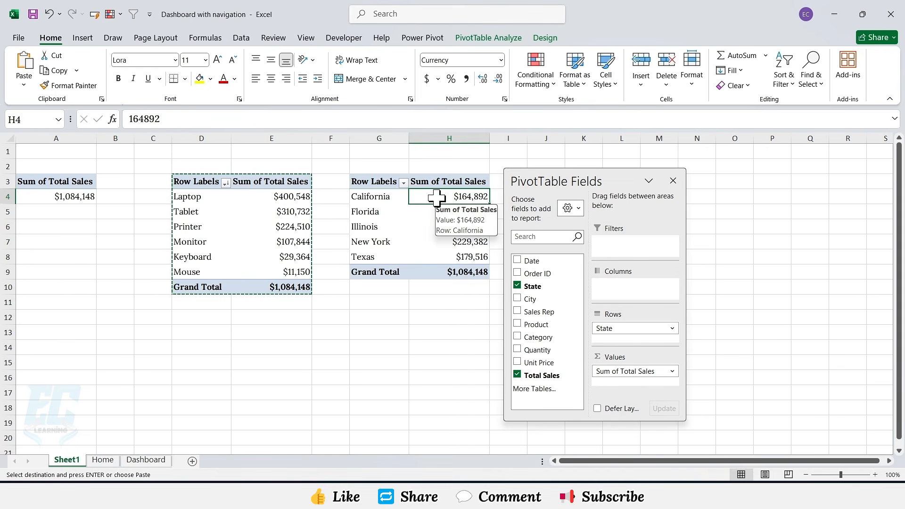
right_click(436, 198)
mouse_move(486, 300)
click(600, 311)
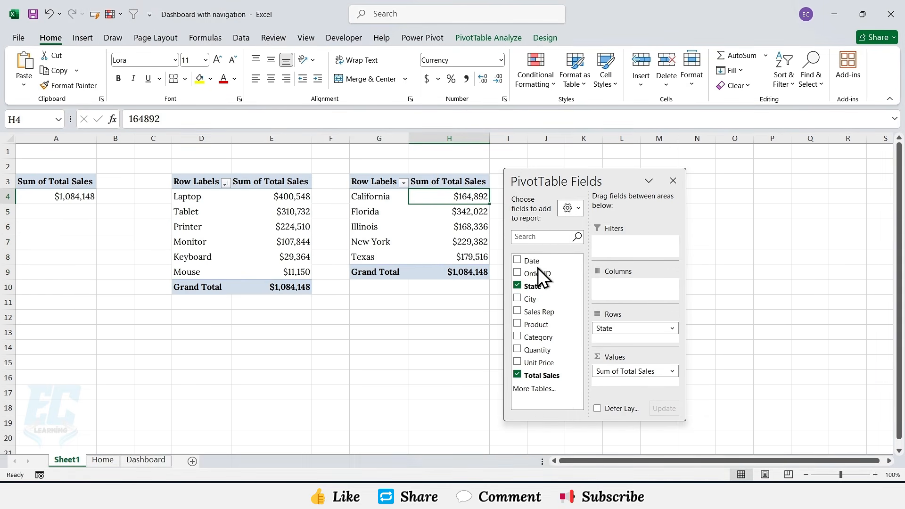
drag(383, 196, 440, 197)
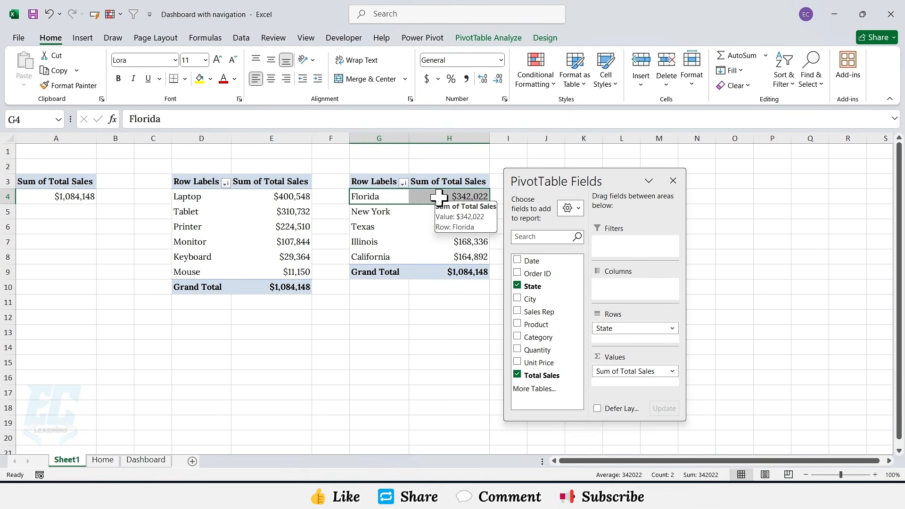
Step: Copy the whole state PivotTable and paste a duplicate at cell J3
click(438, 197)
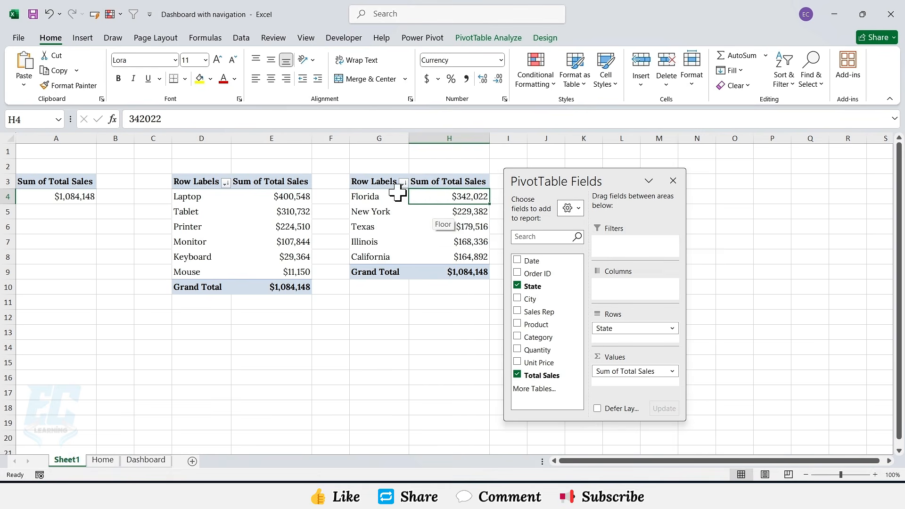
drag(379, 182, 476, 273)
key(ctrl+c)
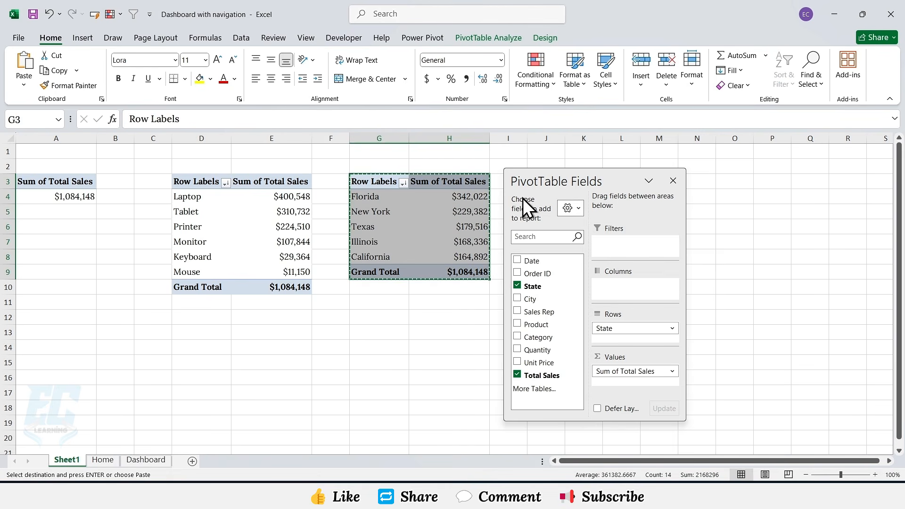
drag(551, 176, 709, 178)
click(546, 181)
key(ctrl+v)
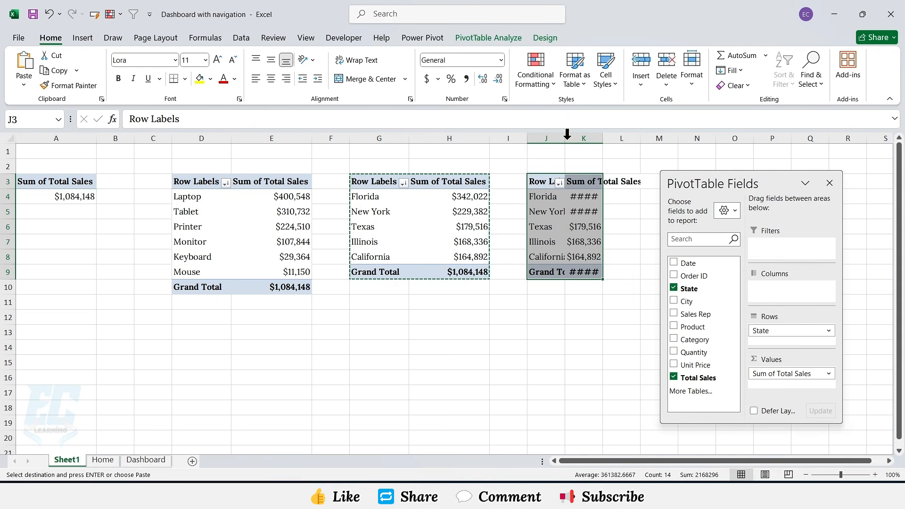
Step: Autofit columns J and K and replace the fourth PivotTable's State row field with Sales Rep
double_click(565, 137)
double_click(625, 138)
click(674, 289)
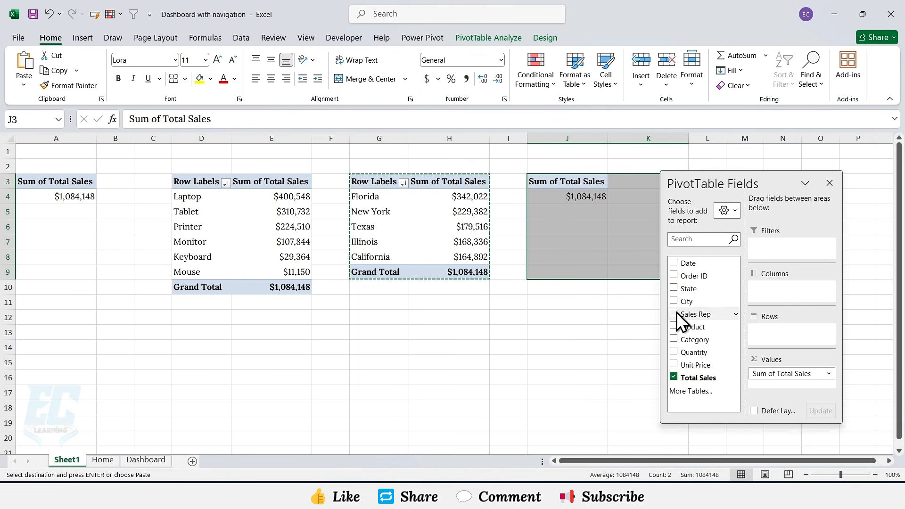
drag(681, 313, 798, 335)
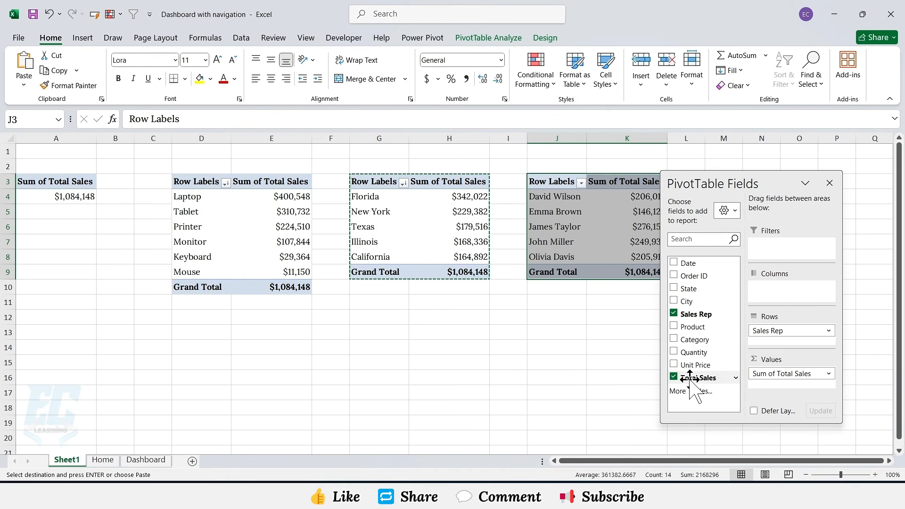
Step: Sort the sales rep PivotTable by sales from largest to smallest
drag(718, 178, 731, 177)
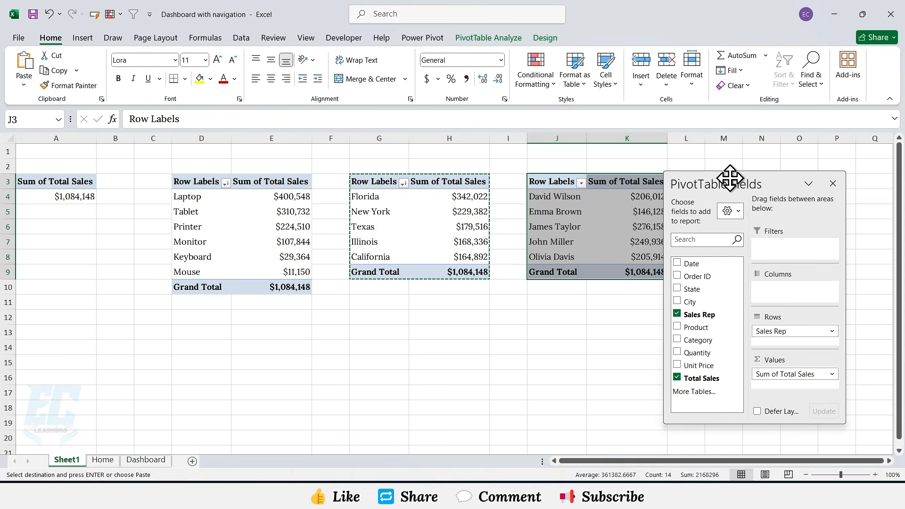
right_click(649, 196)
mouse_move(741, 297)
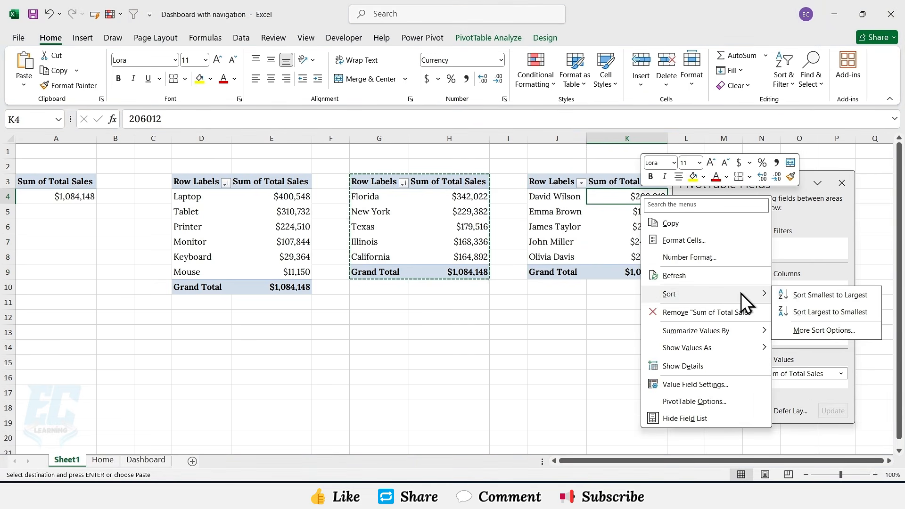
click(776, 312)
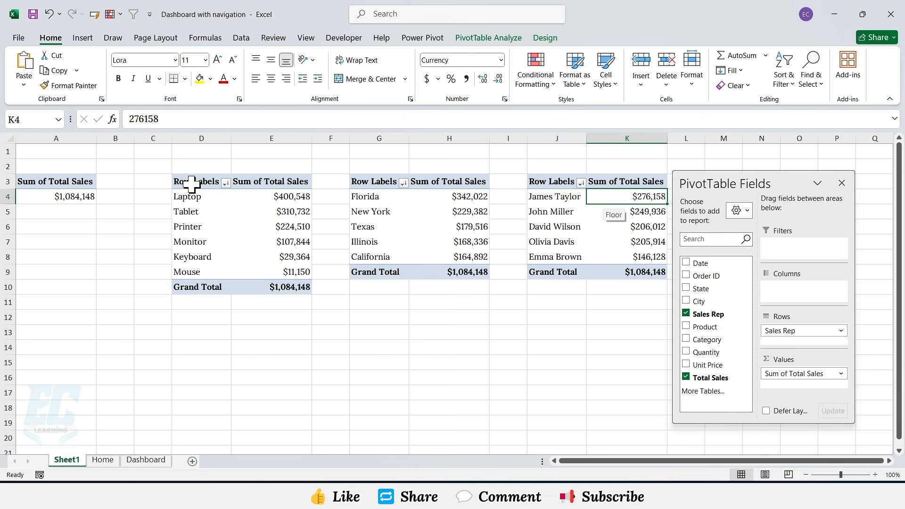
Step: Insert a 3-D column PivotChart from the product PivotTable and place it below the tables
drag(191, 183, 286, 287)
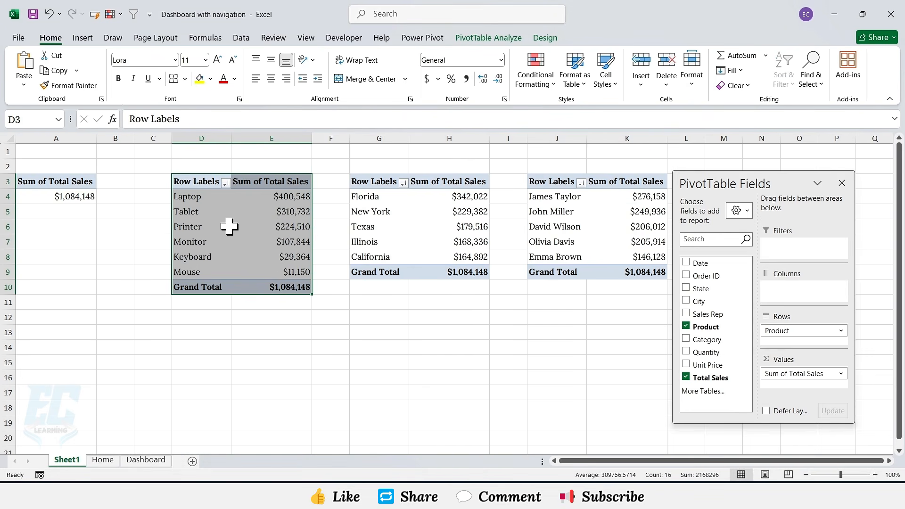
click(83, 38)
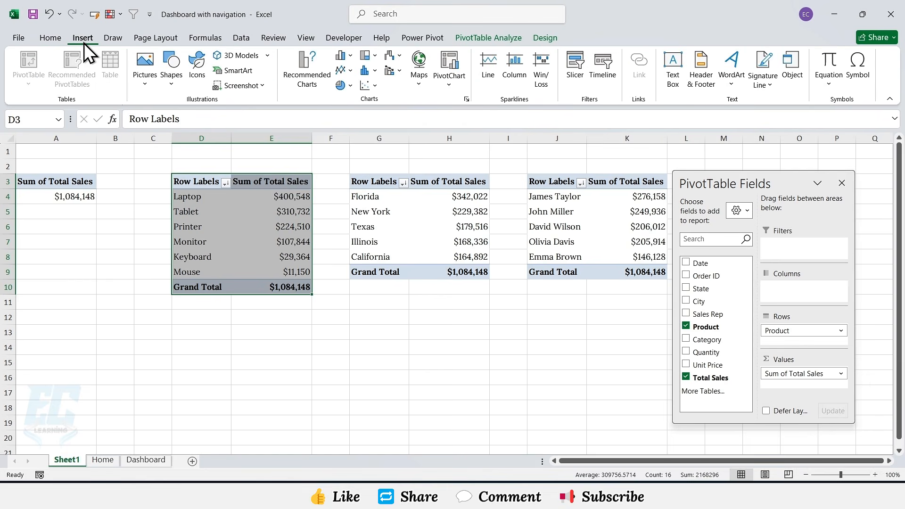
click(342, 55)
click(356, 154)
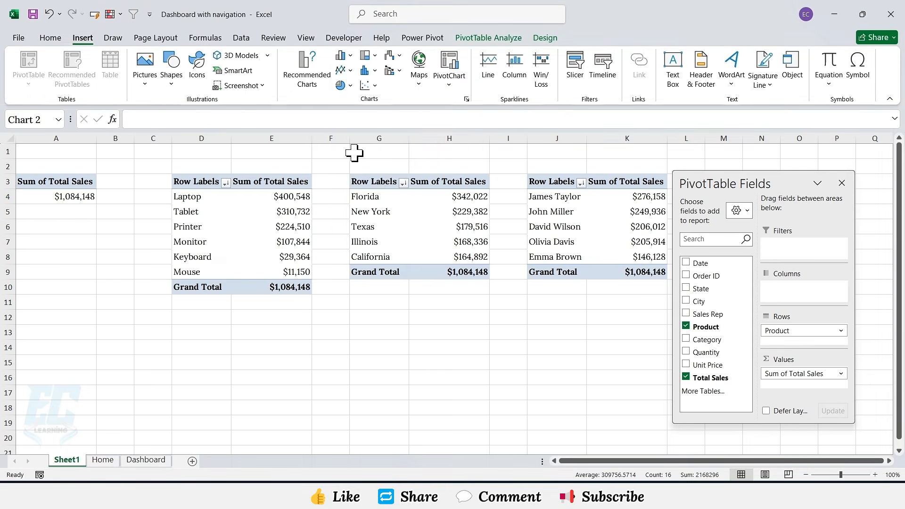
drag(412, 230, 221, 282)
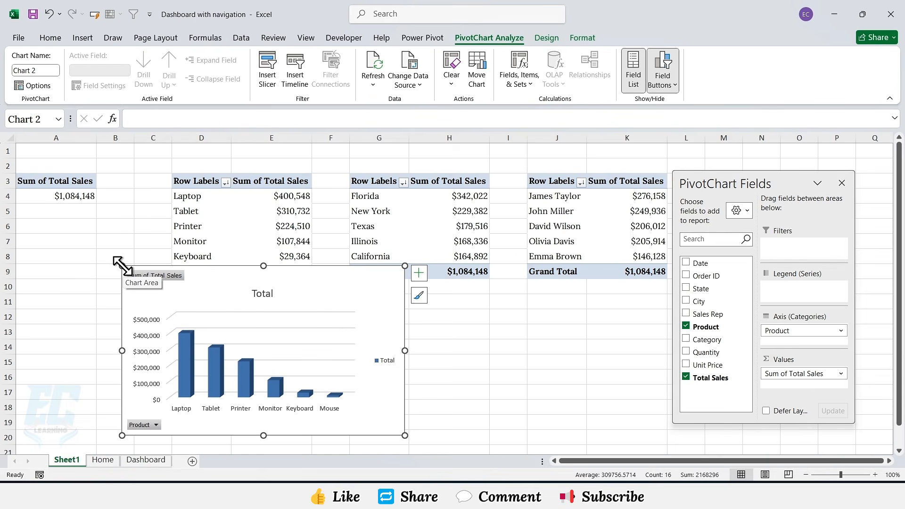
Step: Enlarge the column chart and hide all of its field buttons
drag(122, 266, 157, 296)
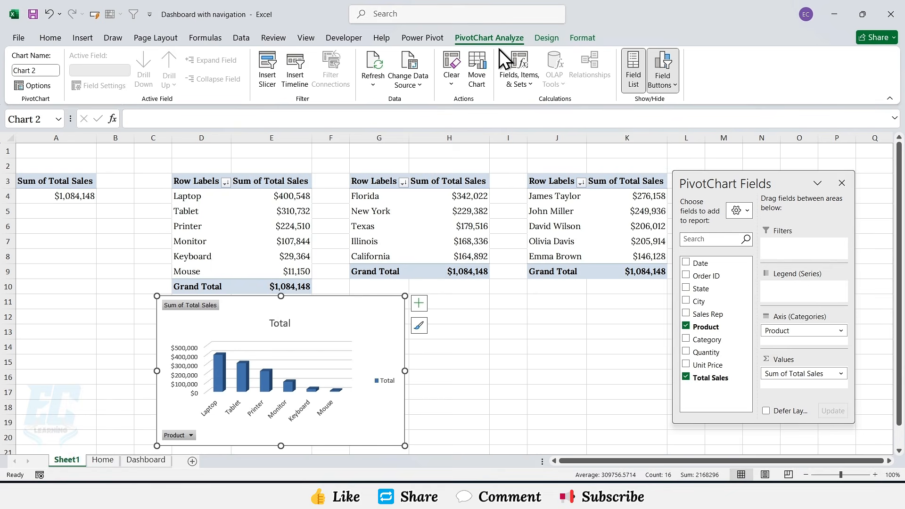
click(662, 87)
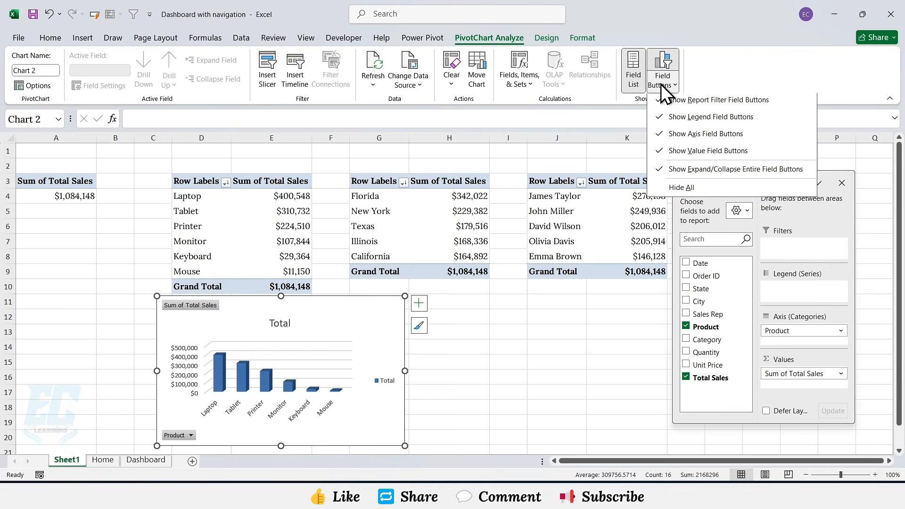
click(675, 188)
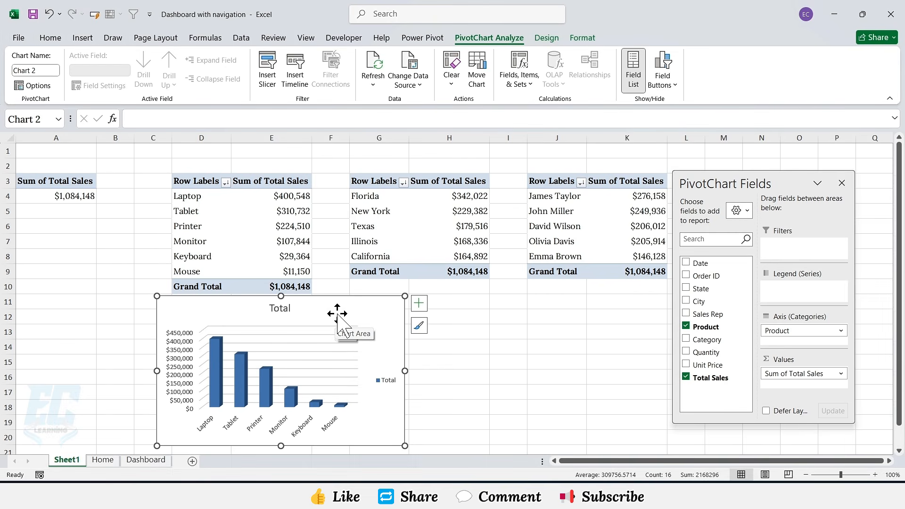
Step: Remove the column chart's gridlines, legend and chart title
click(420, 304)
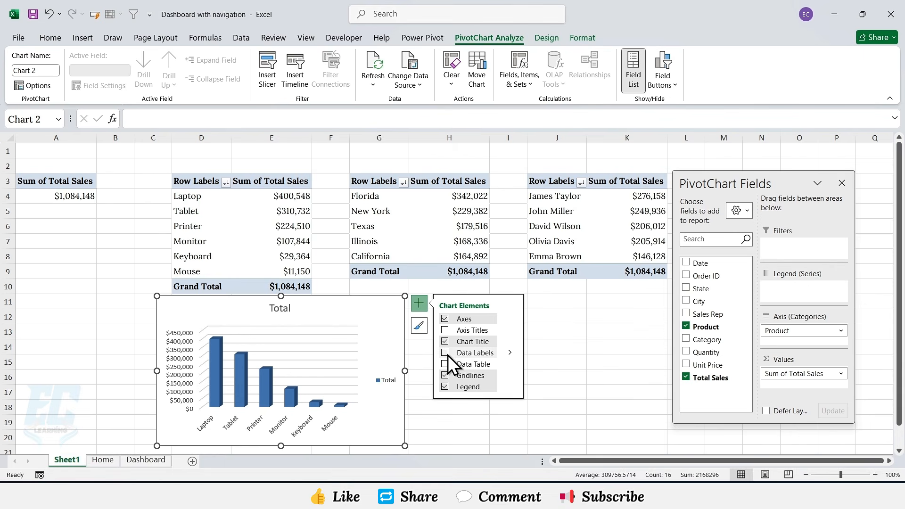
click(445, 375)
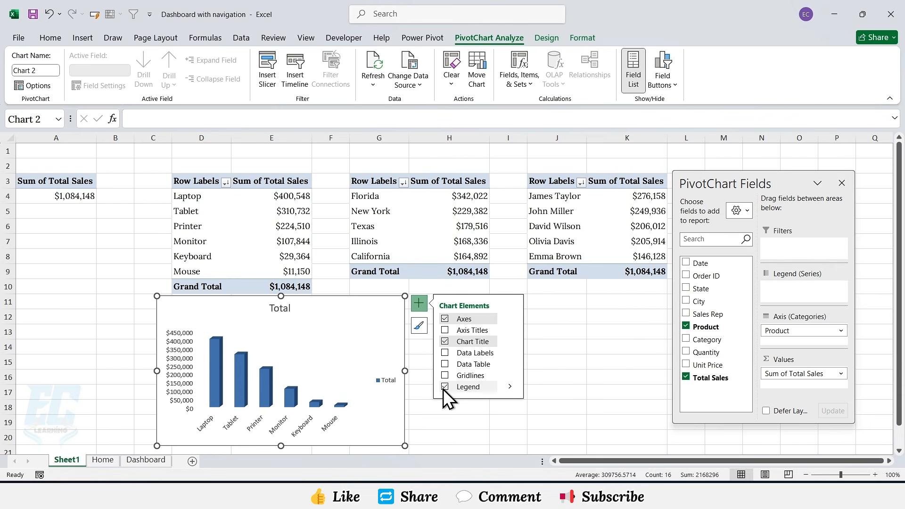
click(445, 386)
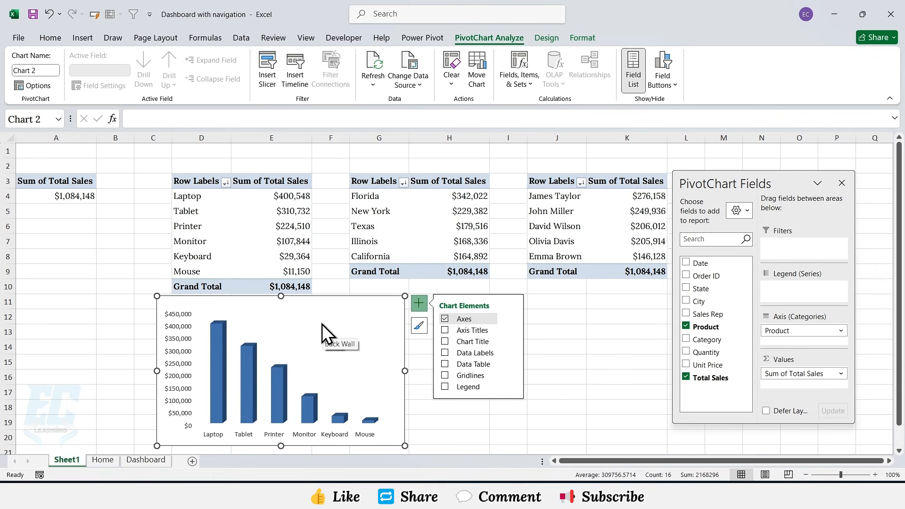
Step: Insert a 2-D pie PivotChart from the state PivotTable
drag(366, 182, 455, 270)
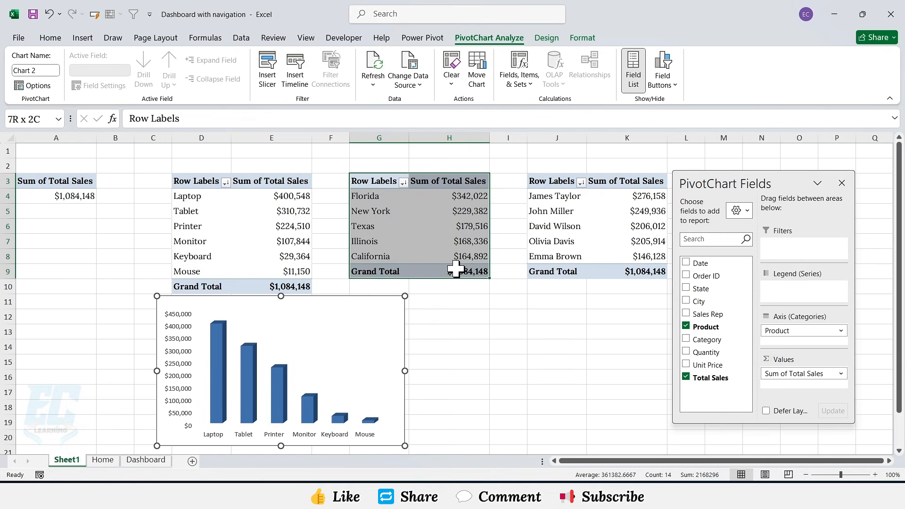
click(83, 41)
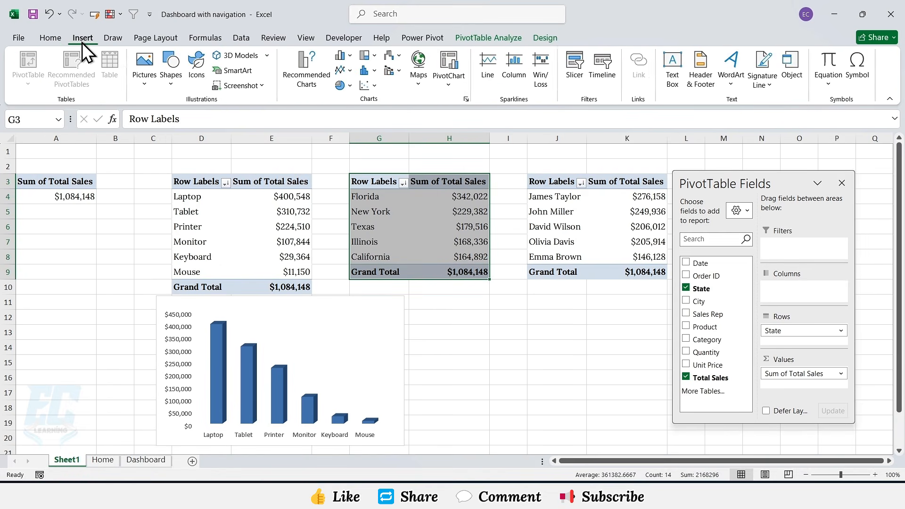
click(341, 86)
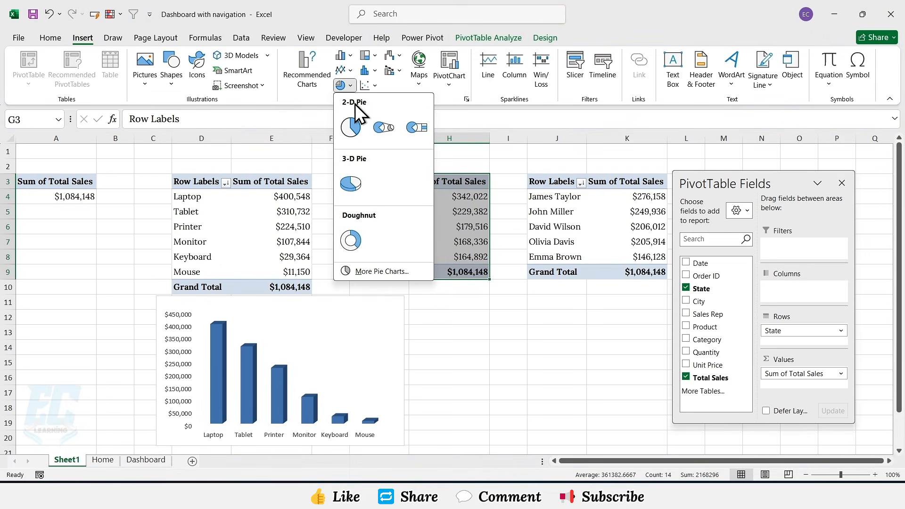
click(351, 126)
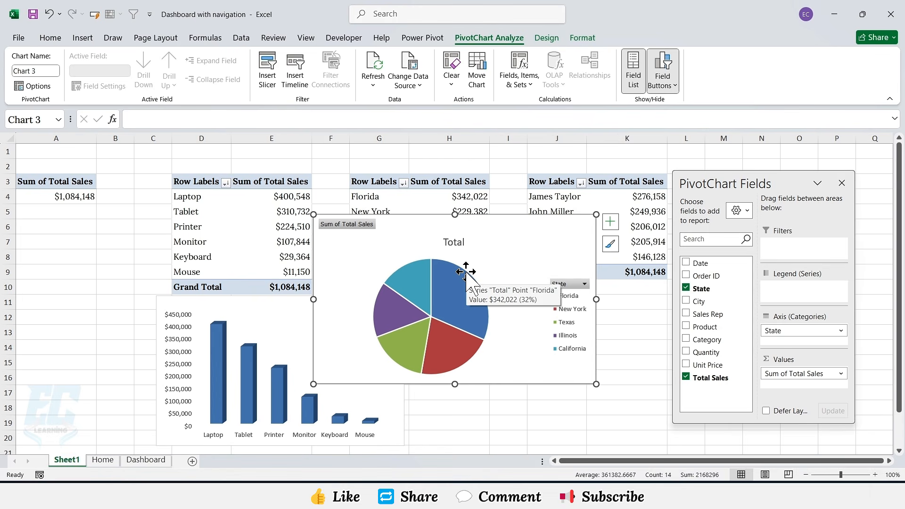
Step: Hide all field buttons on the pie chart and remove its chart title
click(665, 81)
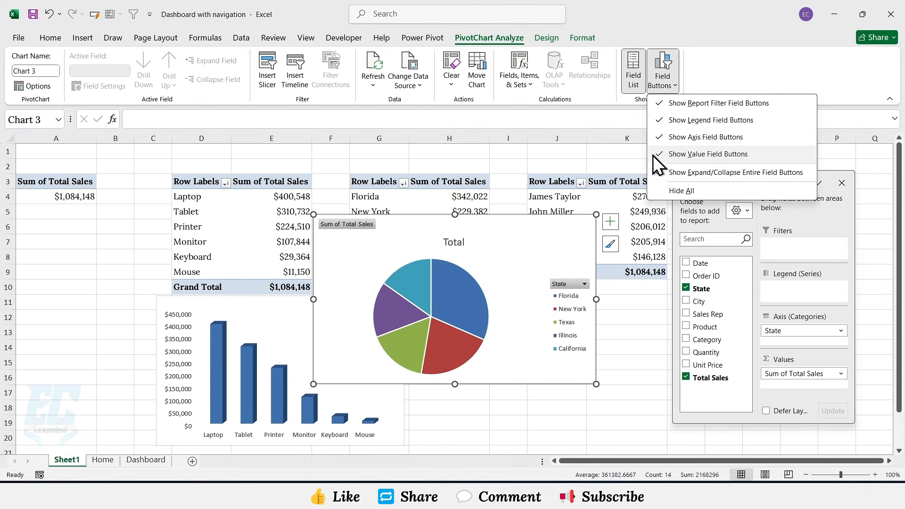
click(677, 191)
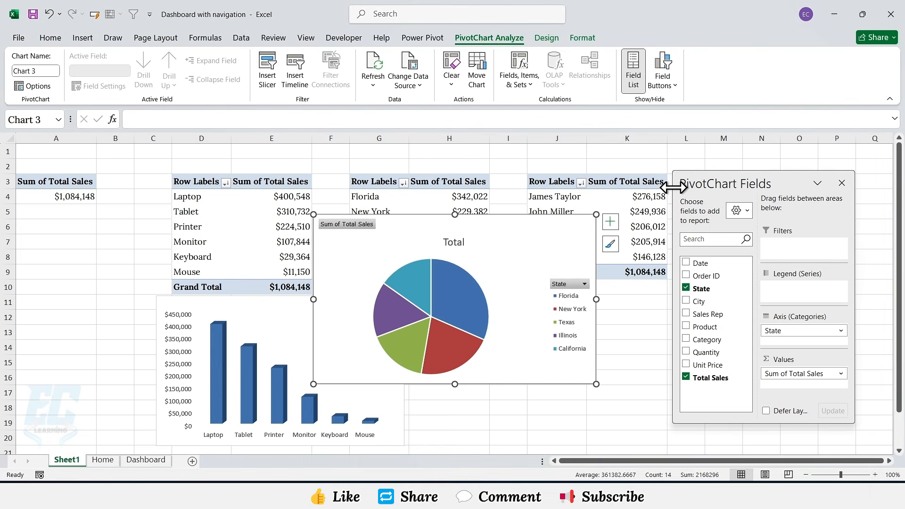
click(610, 222)
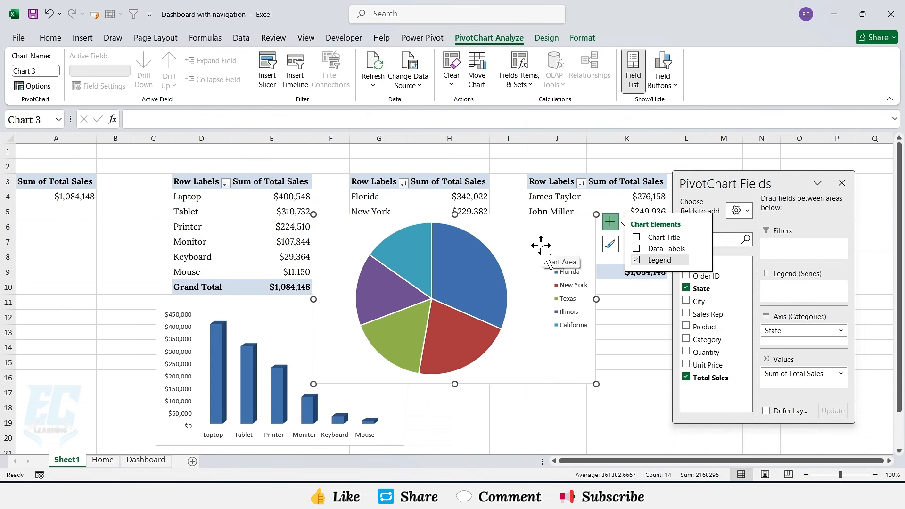
Step: Move the pie chart beside the column chart and resize it to match
drag(314, 214, 427, 304)
drag(632, 429, 661, 446)
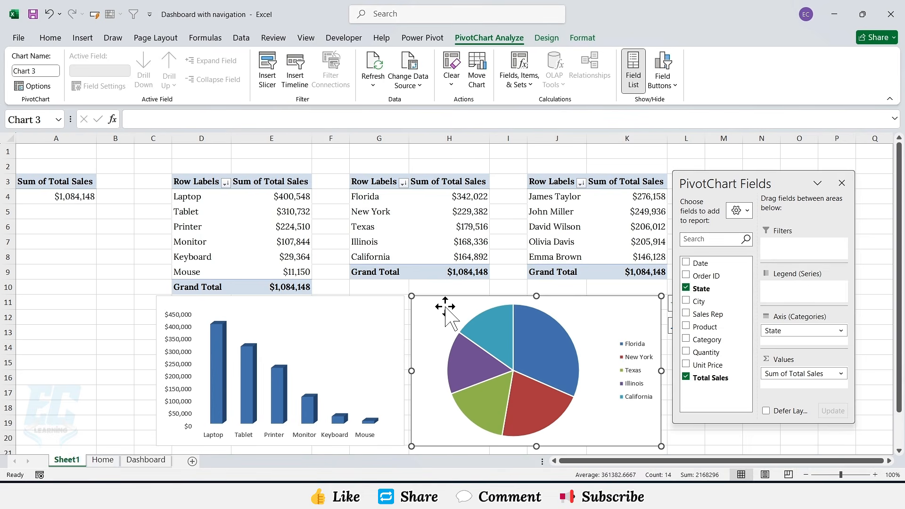
Step: Select both charts and paste them onto the Dashboard sheet, positioning them on the navy background
key(ctrl+z)
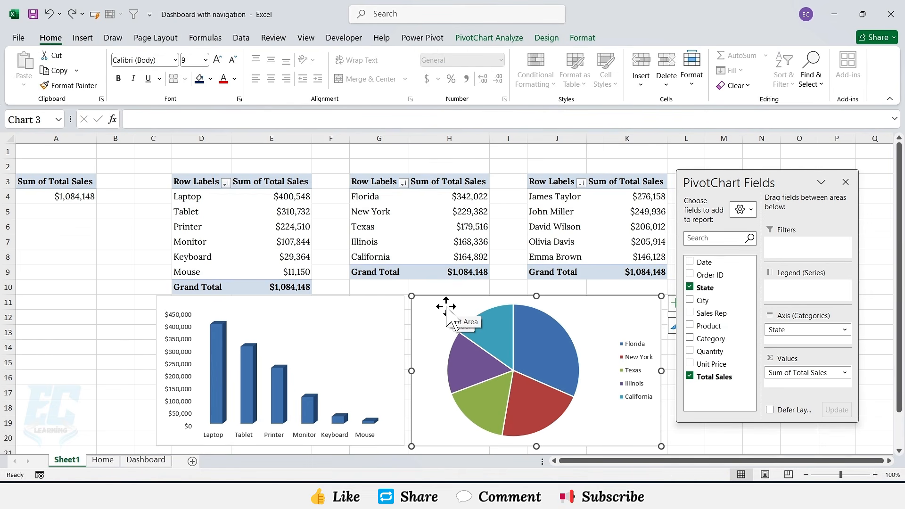
ctrl+click(327, 309)
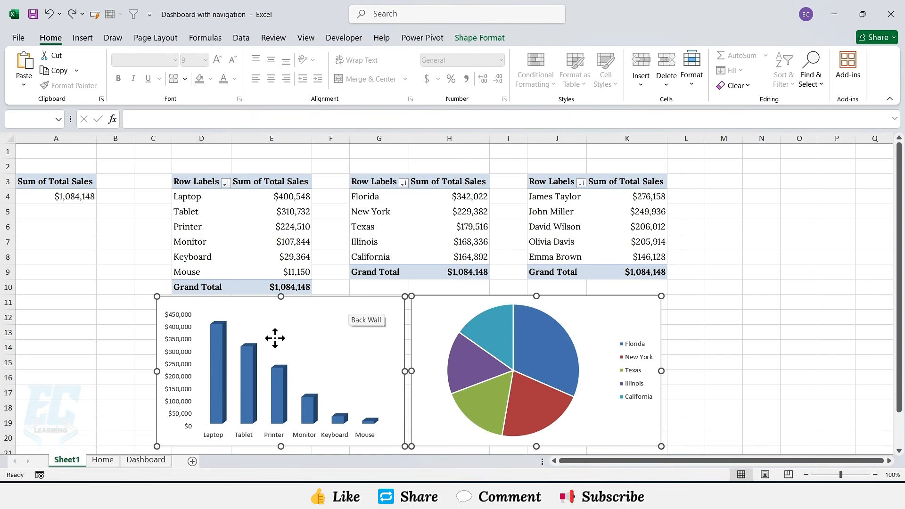
click(143, 462)
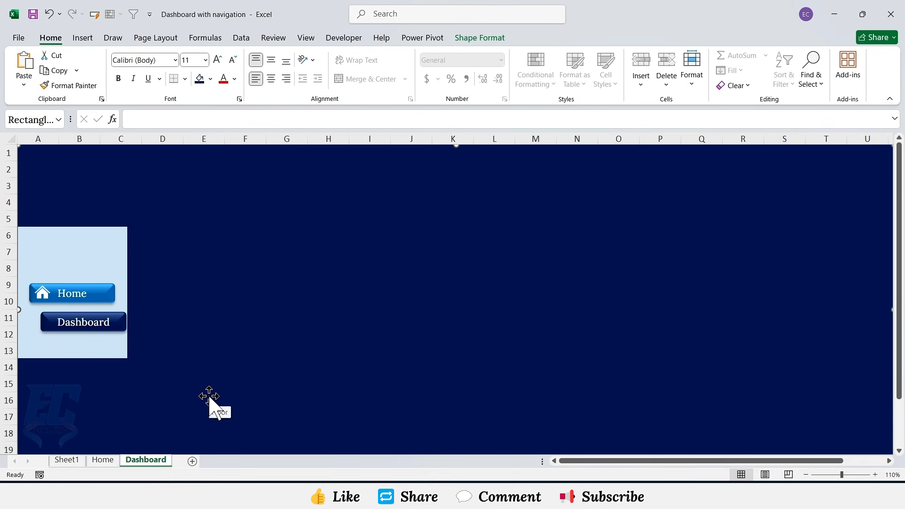
key(ctrl+v)
drag(179, 152, 486, 290)
Step: Give the column chart's area a solid fill with custom colour #0A2F6B
click(412, 296)
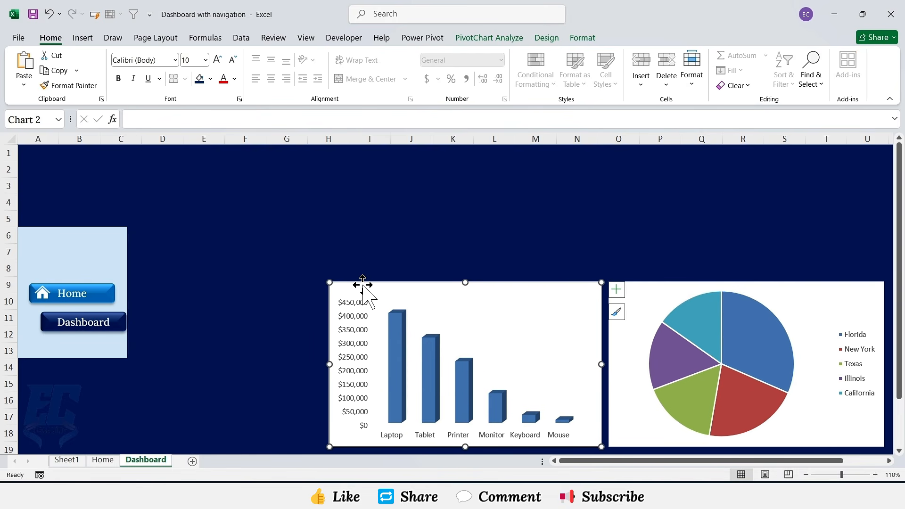
right_click(362, 284)
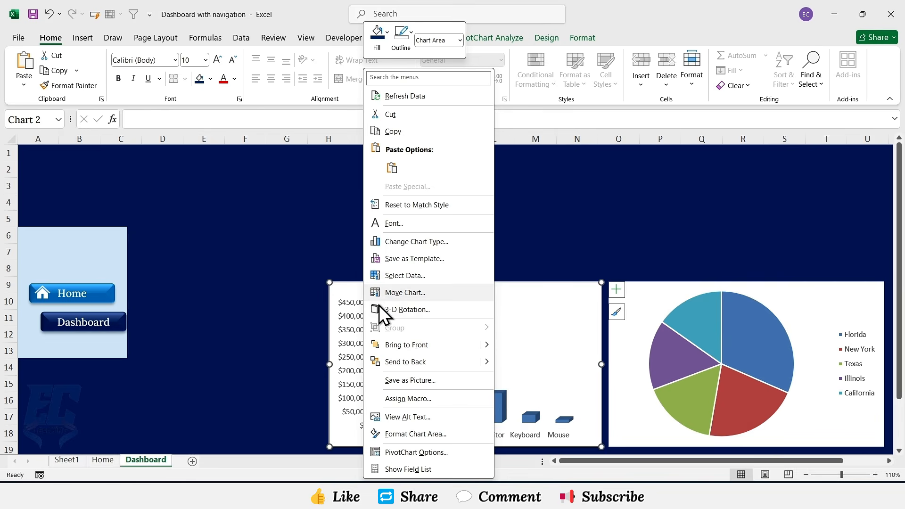
click(403, 431)
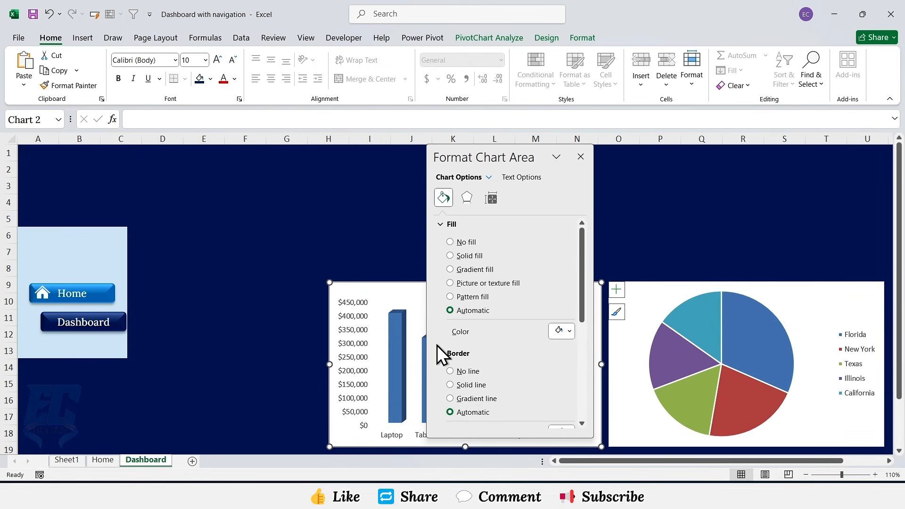
click(450, 256)
click(559, 331)
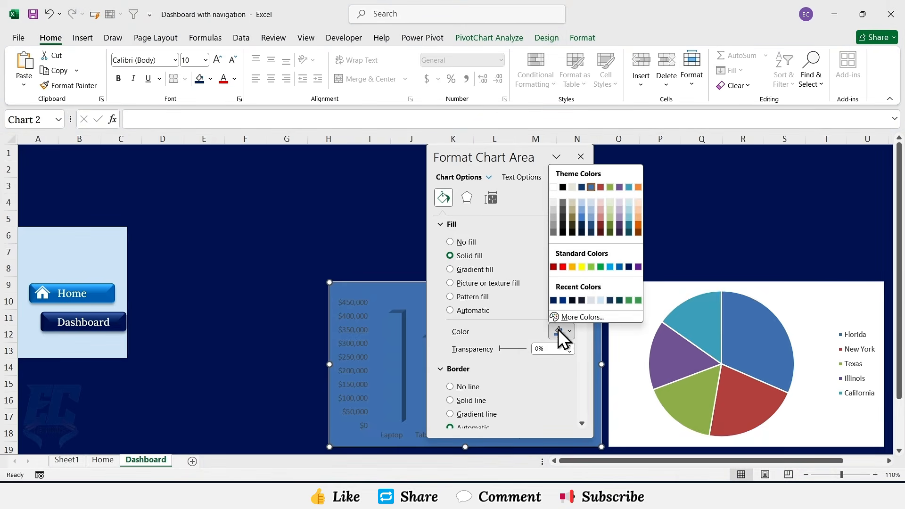
click(595, 317)
drag(584, 282, 542, 281)
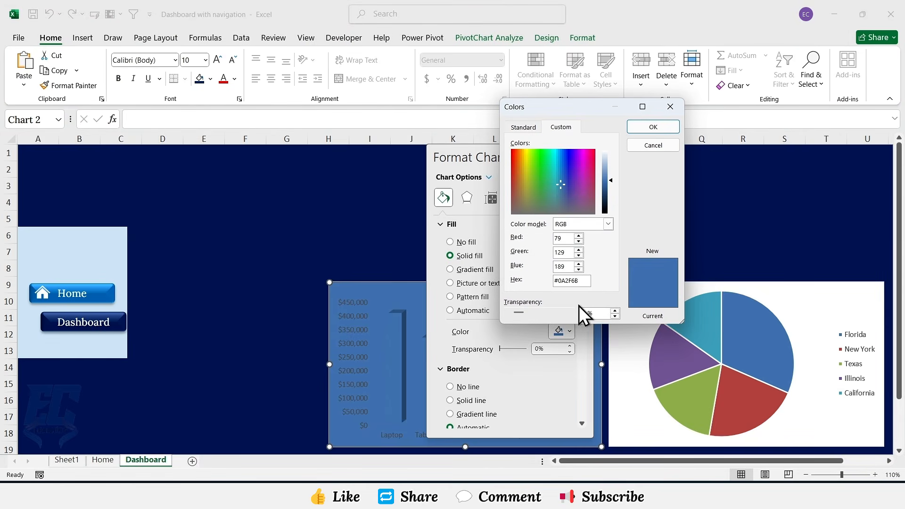
text(#0A2F6B)
click(655, 126)
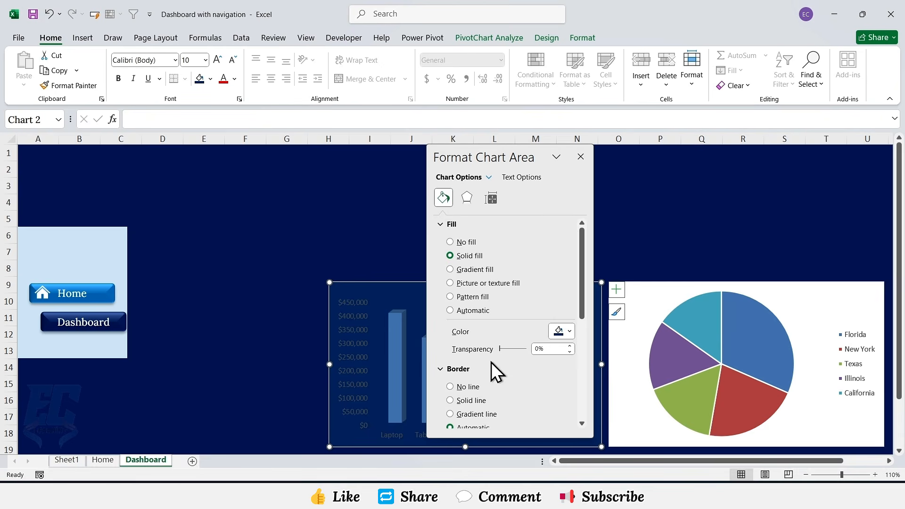
Step: Remove the border line from the column chart's area and close the formatting pane
click(452, 387)
scroll(532, 375, down, 1)
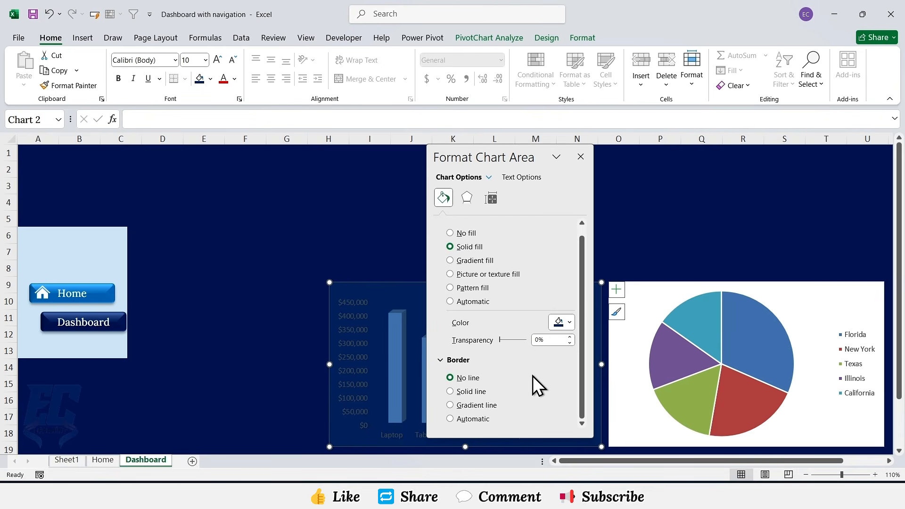
click(581, 157)
Step: Give the pie chart's area a solid fill of custom colour #0A2F6B and no border line
right_click(657, 287)
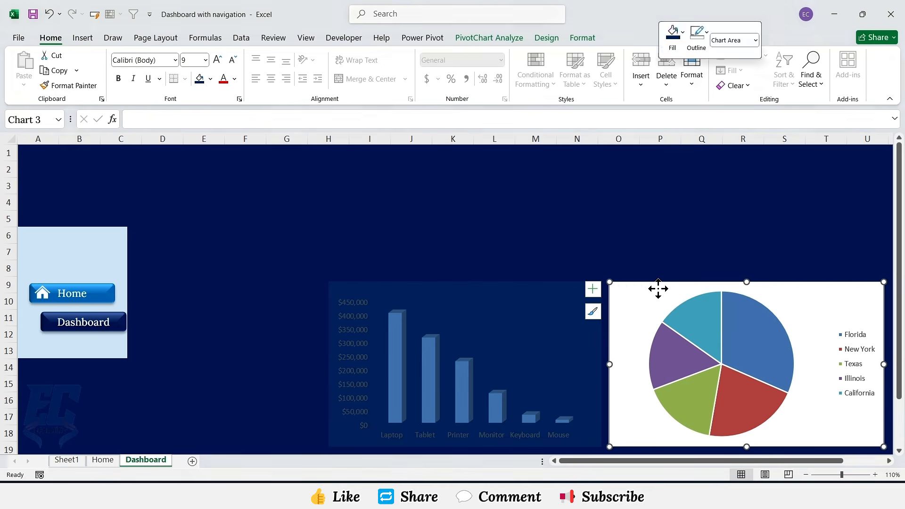
click(704, 434)
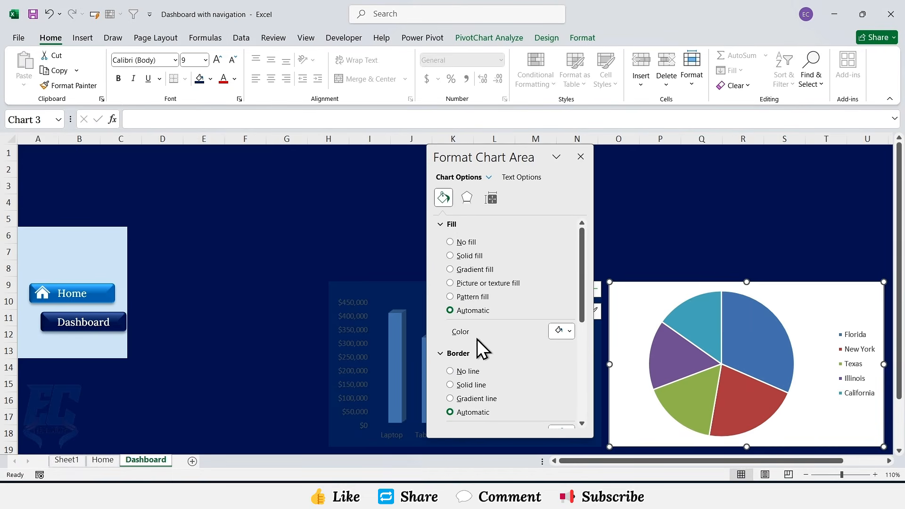
click(561, 331)
click(579, 317)
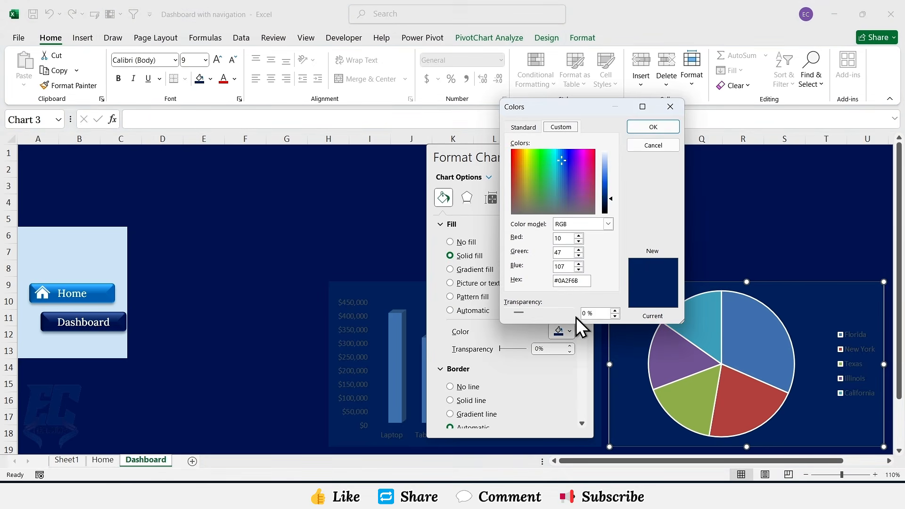
double_click(554, 281)
click(651, 129)
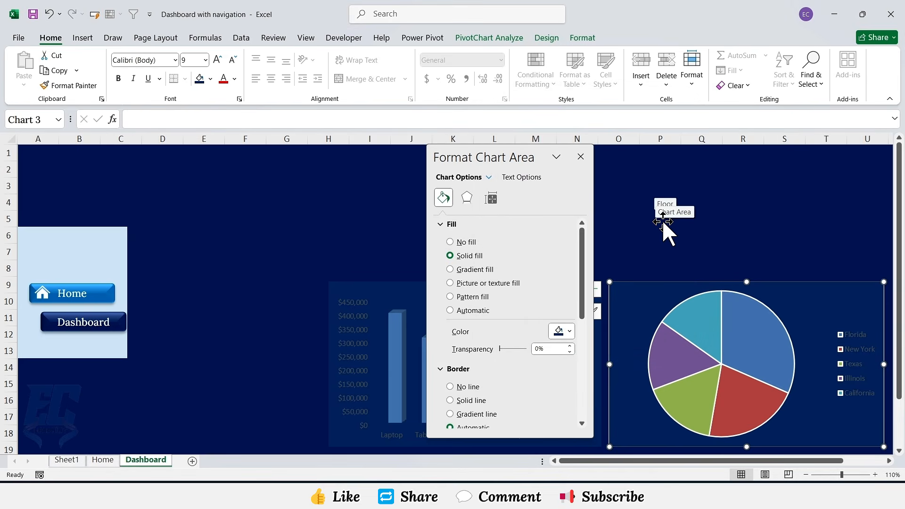
click(461, 387)
click(580, 157)
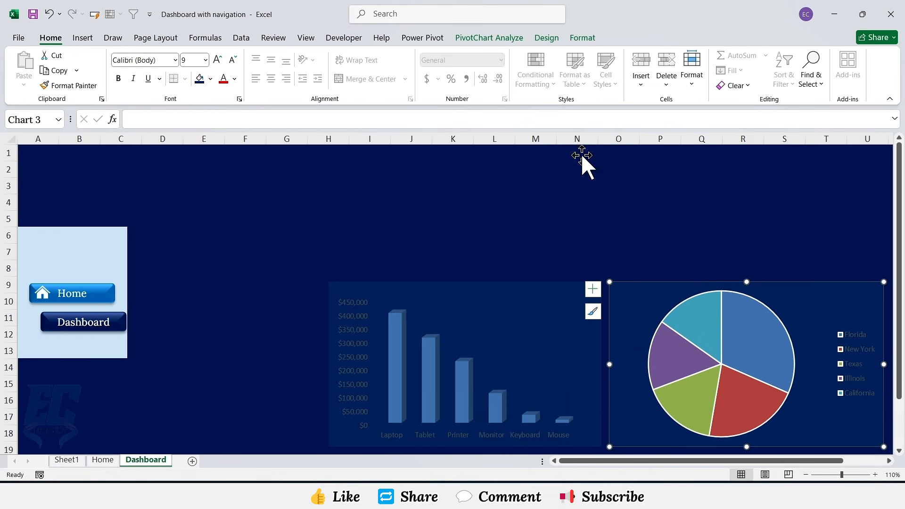
Step: Set the column chart's vertical axis labels to the Lora font in white
click(355, 305)
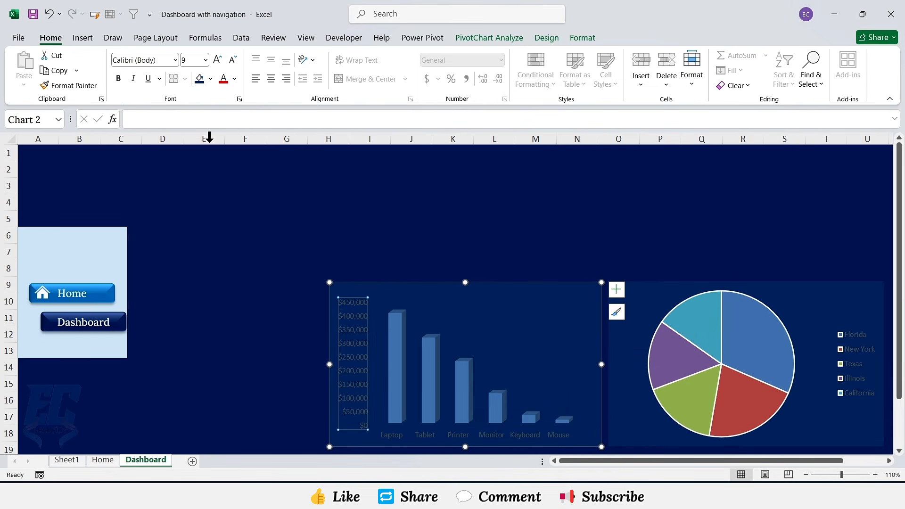
click(174, 60)
text(Lora)
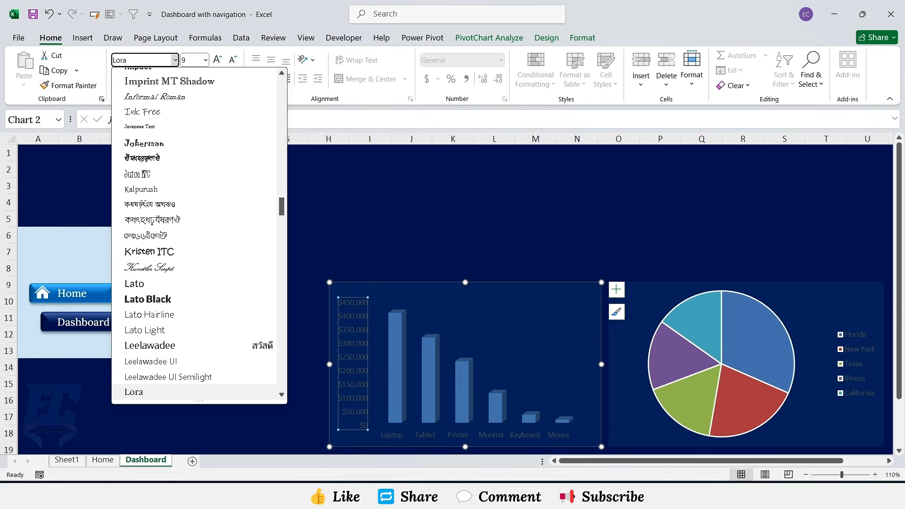
key(Return)
click(234, 79)
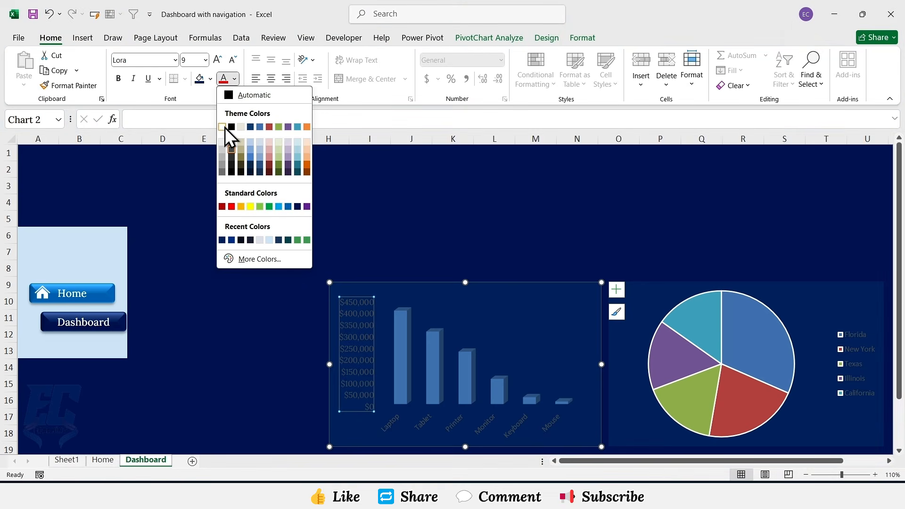
click(222, 127)
Step: Set the column chart's category axis labels to the Lora font in white
click(426, 429)
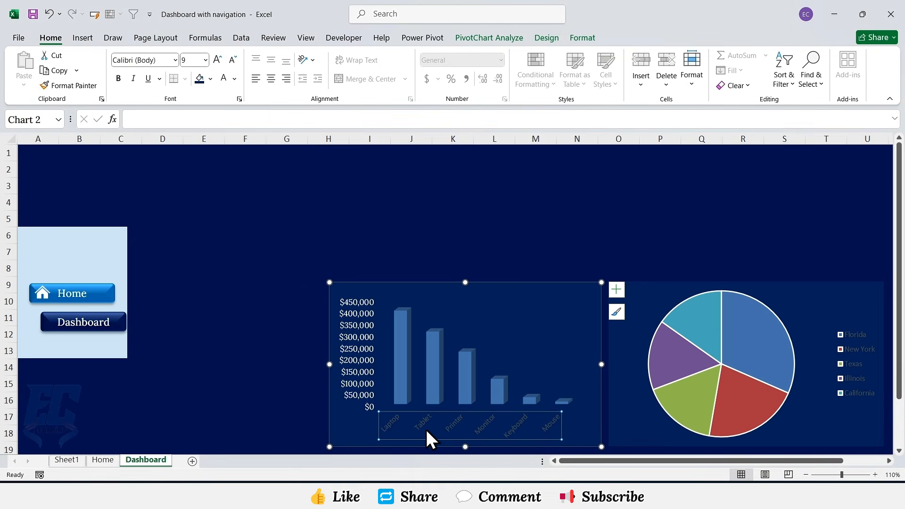
click(175, 60)
text(Lora)
key(Return)
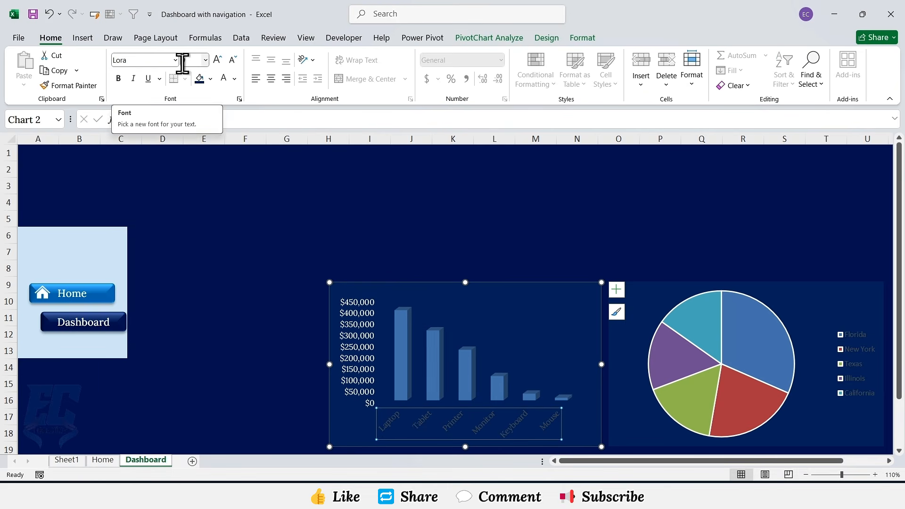
click(223, 78)
Step: Set the pie chart's legend to the Lora font in white
click(850, 340)
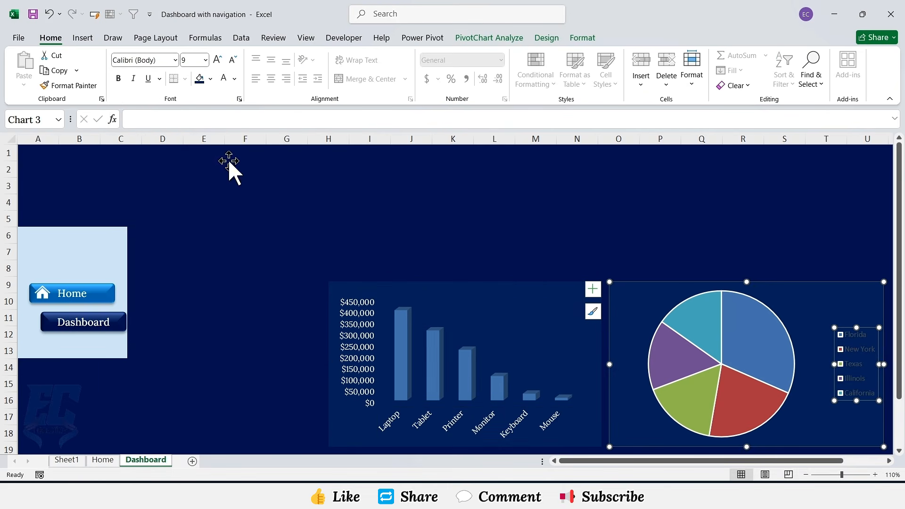
click(175, 61)
text(Lora)
key(Return)
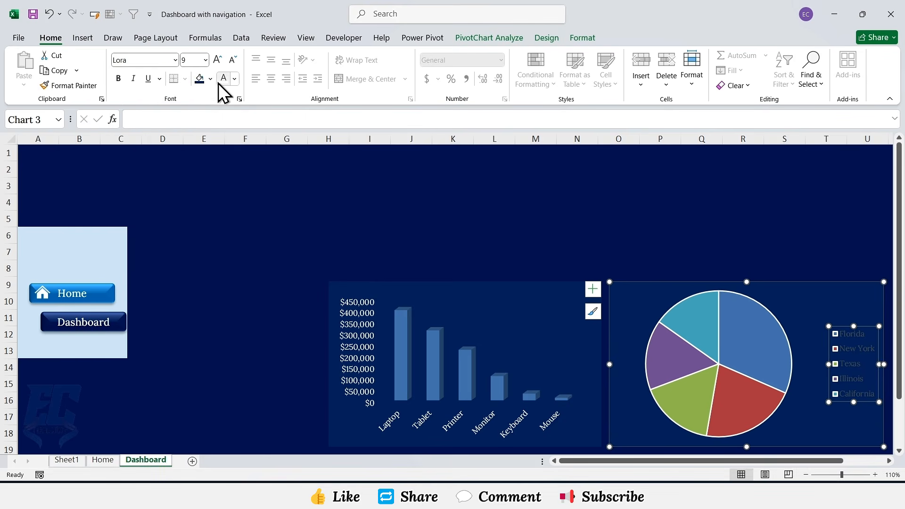
Step: Add data labels to the column chart and delete its vertical value axis
click(581, 324)
click(616, 290)
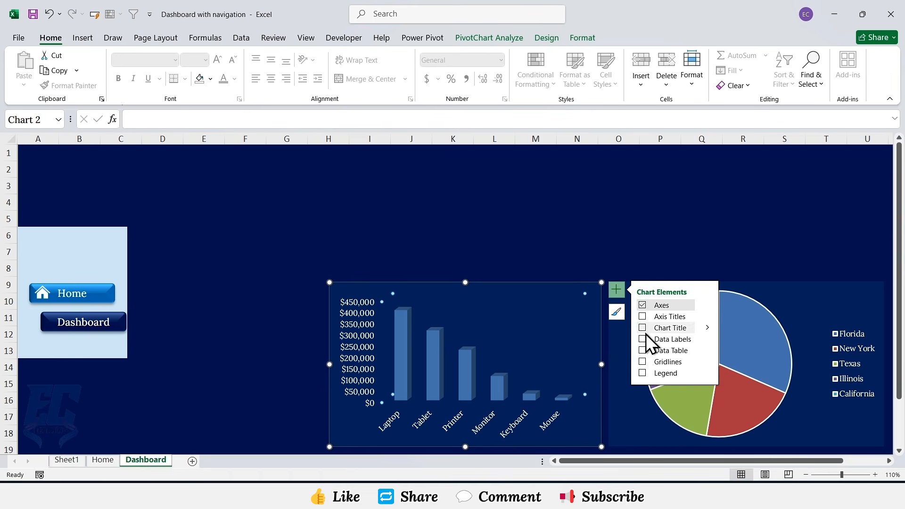
click(643, 339)
click(361, 326)
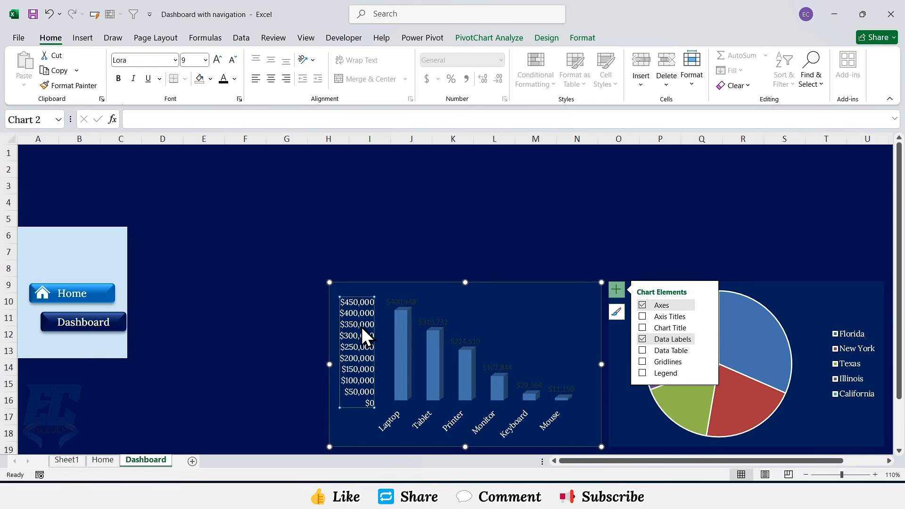
key(Delete)
Step: Format the column chart's data labels with the Lora font in white
click(375, 309)
click(175, 60)
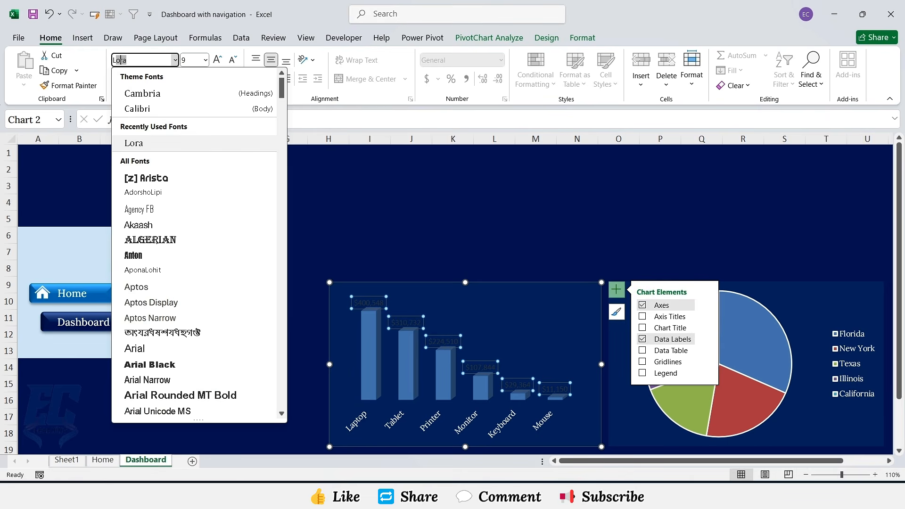
click(134, 144)
click(234, 79)
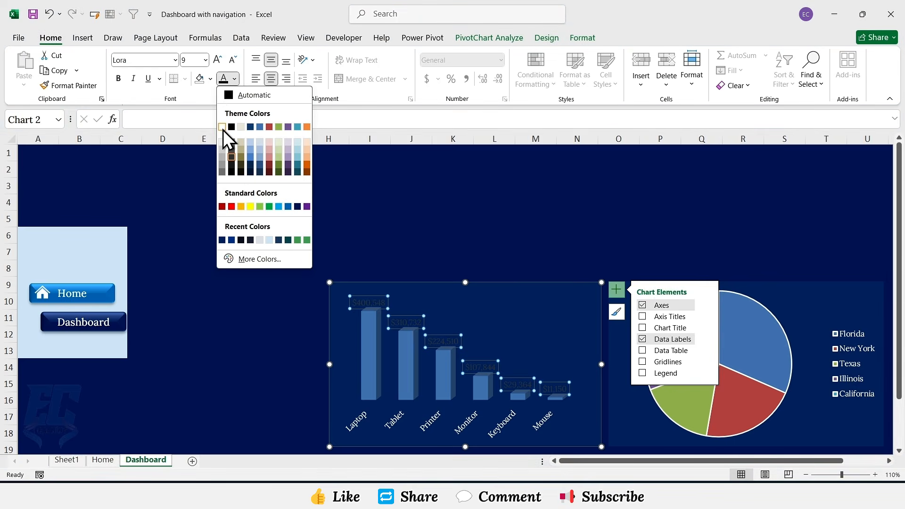
click(223, 129)
Step: Add data labels to the pie chart
click(820, 319)
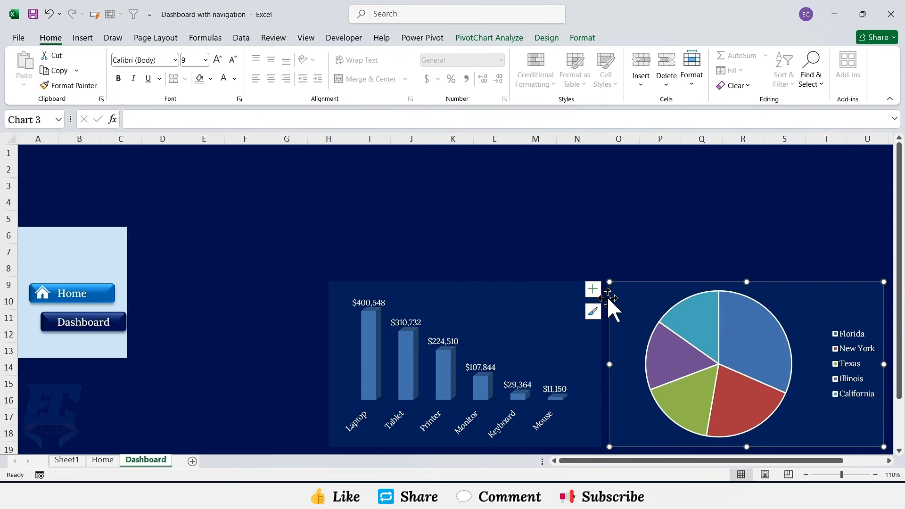
click(597, 293)
click(503, 315)
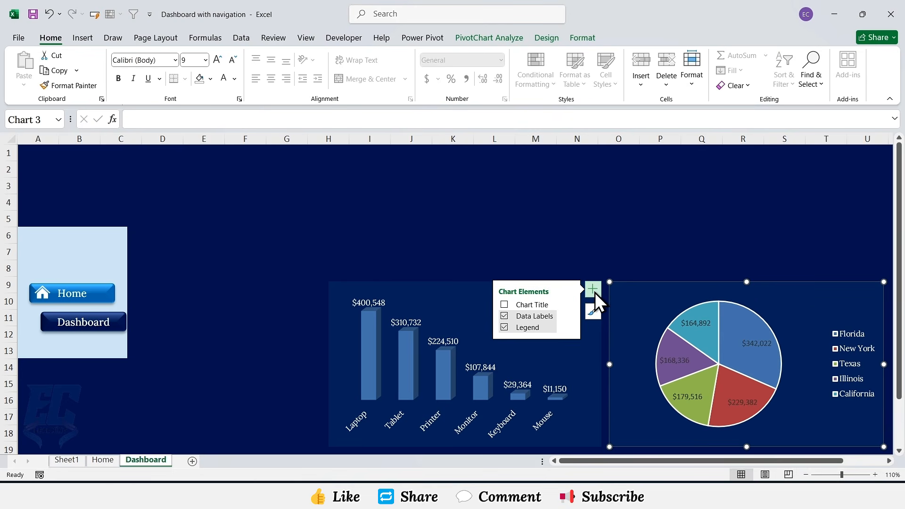
click(593, 289)
Step: Format the pie chart's data labels with the Lora font in white
click(699, 324)
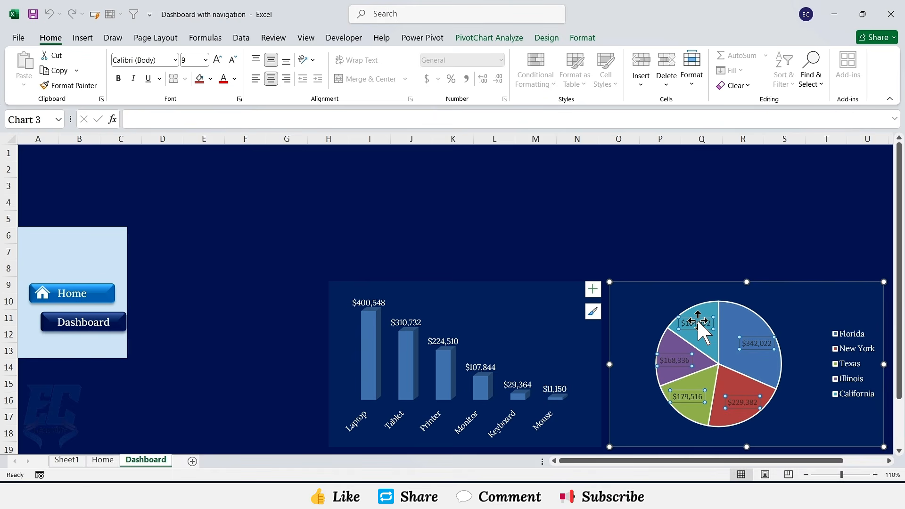
click(174, 60)
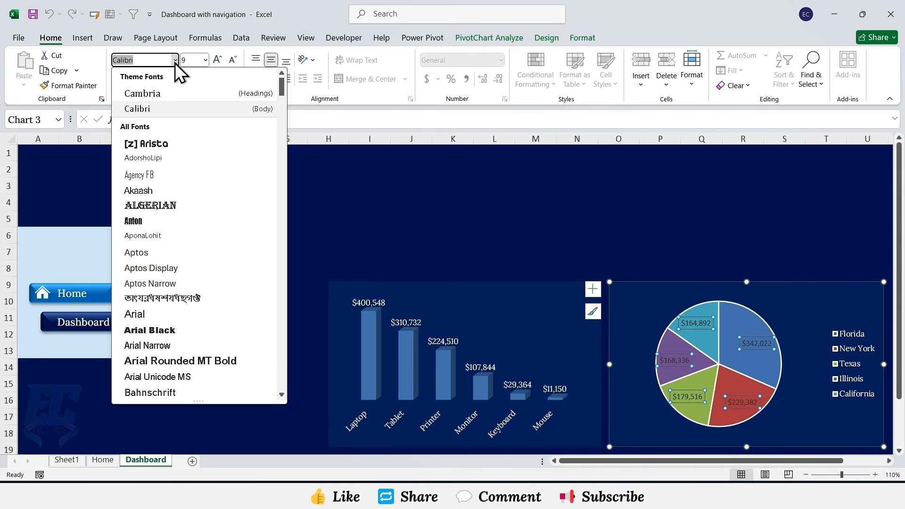
text(Lora)
key(Return)
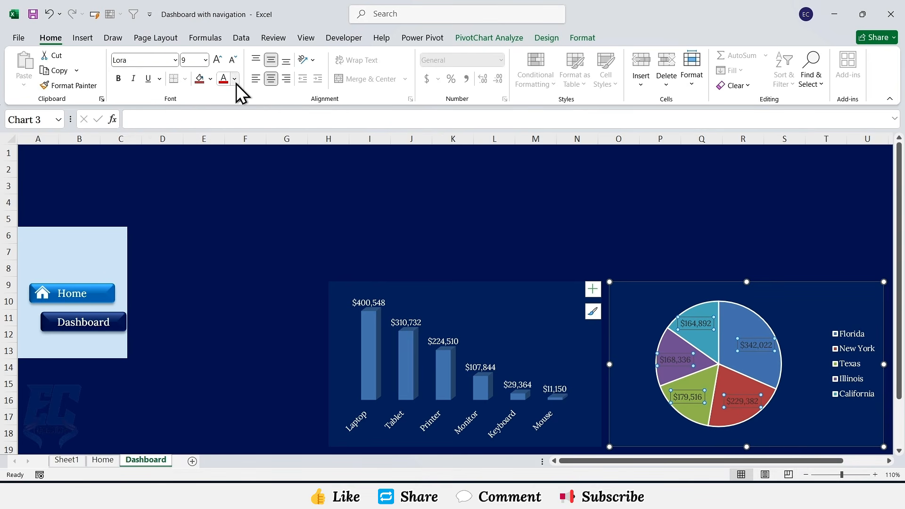
click(235, 79)
click(222, 128)
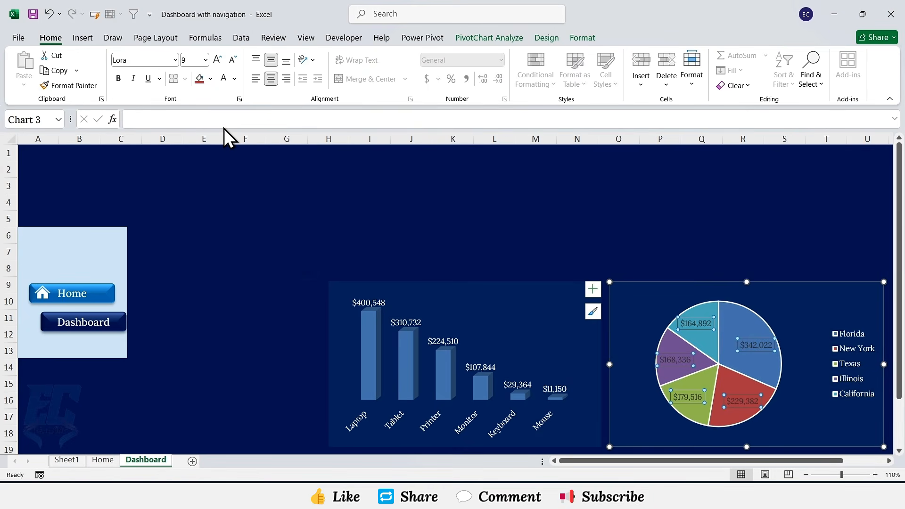
Step: Fill the navigation panel rectangle behind the buttons with custom colour #0A2F6B
click(115, 249)
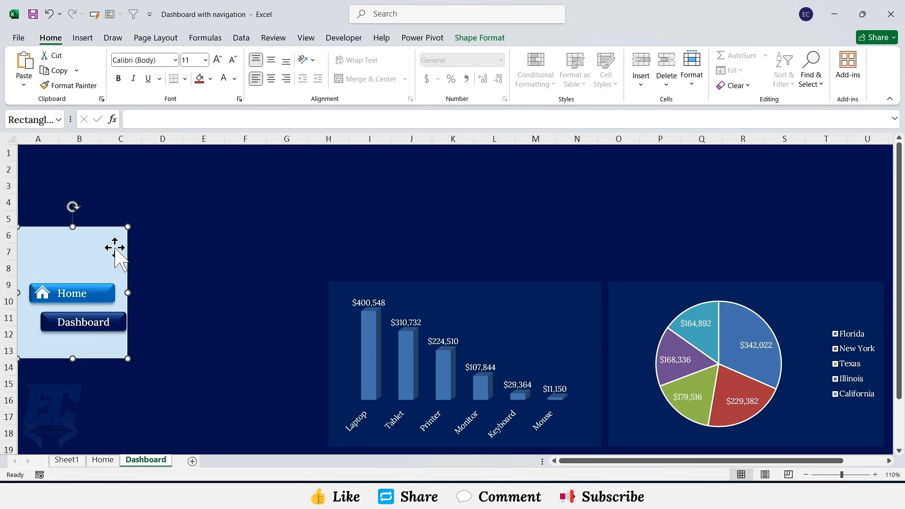
click(461, 39)
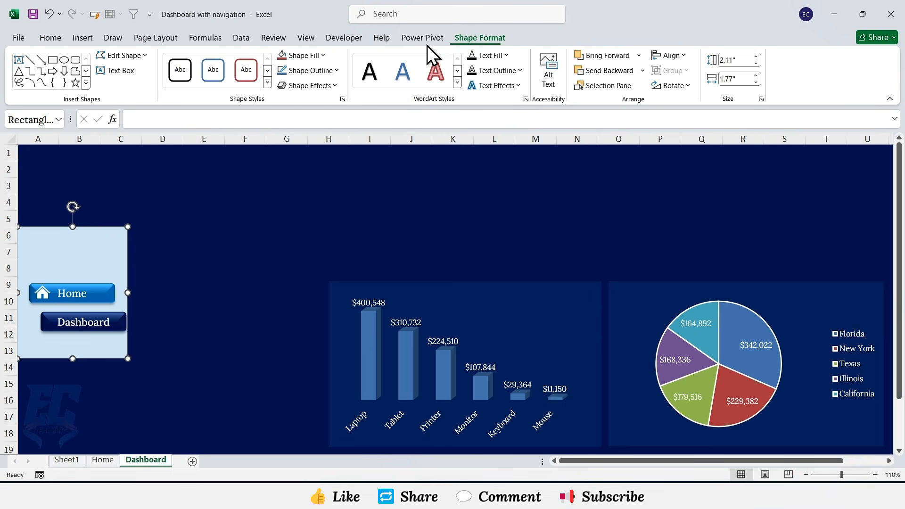
click(323, 56)
click(313, 254)
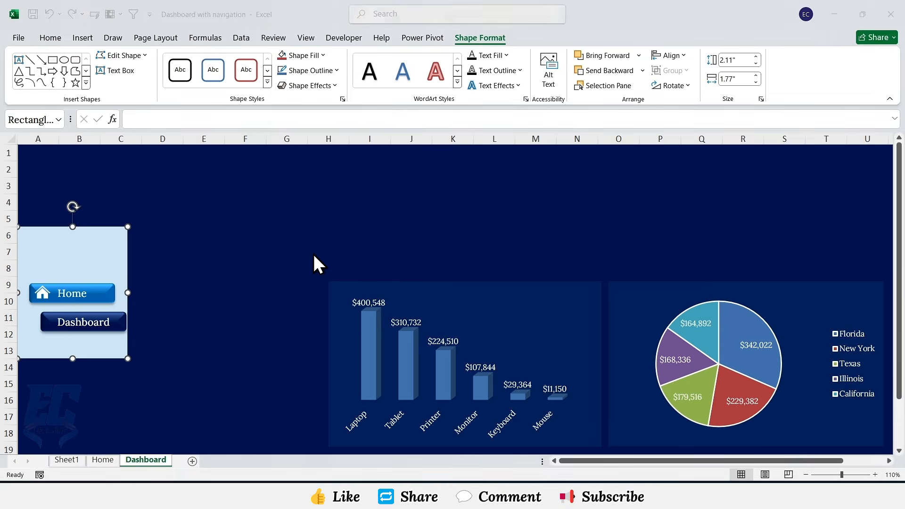
drag(549, 280, 590, 279)
key(ctrl+v)
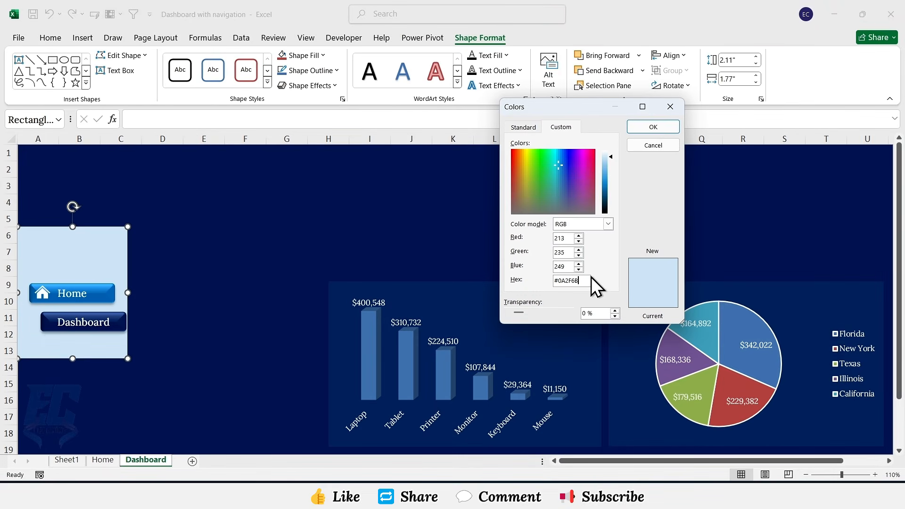
click(653, 127)
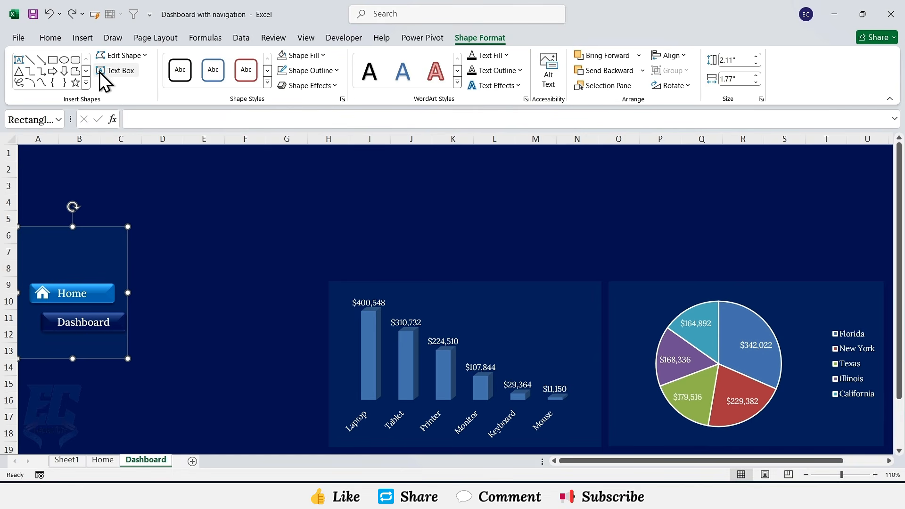
Step: Insert a text box above the navigation buttons reading "Sales Dashboard 2025"
click(92, 43)
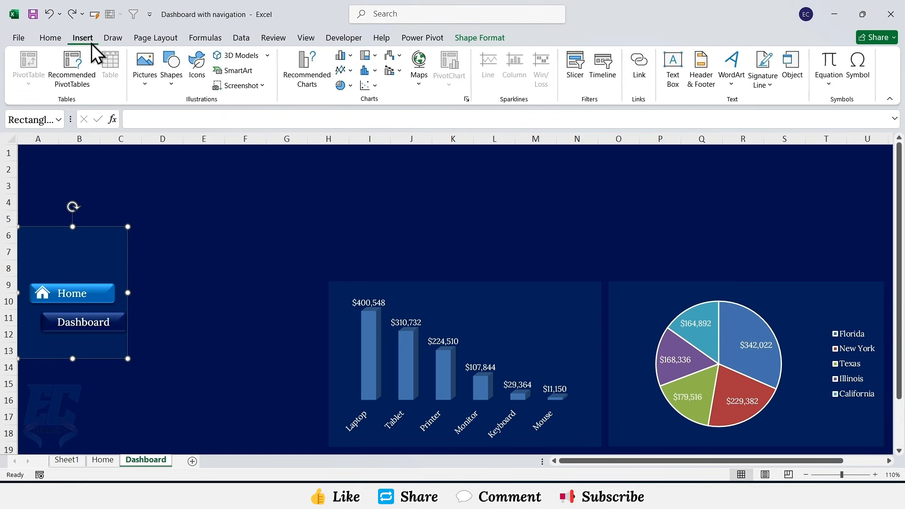
click(674, 85)
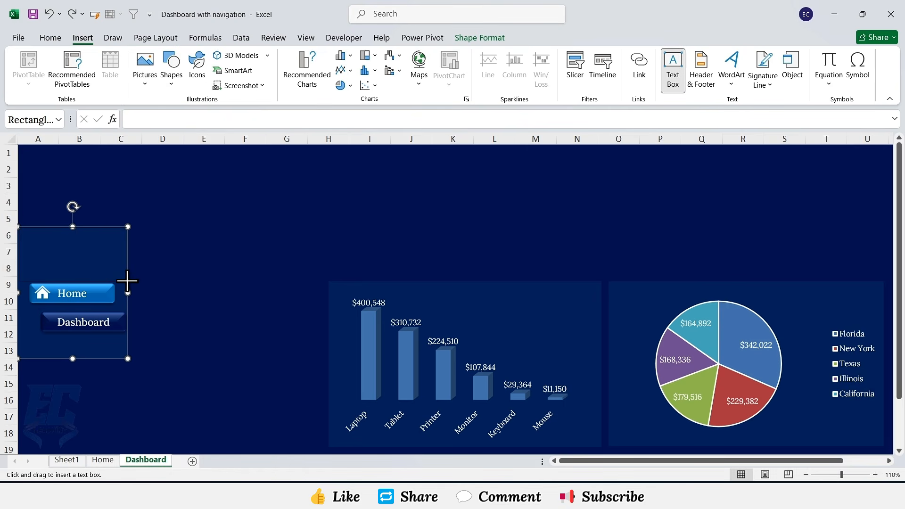
drag(19, 227, 127, 281)
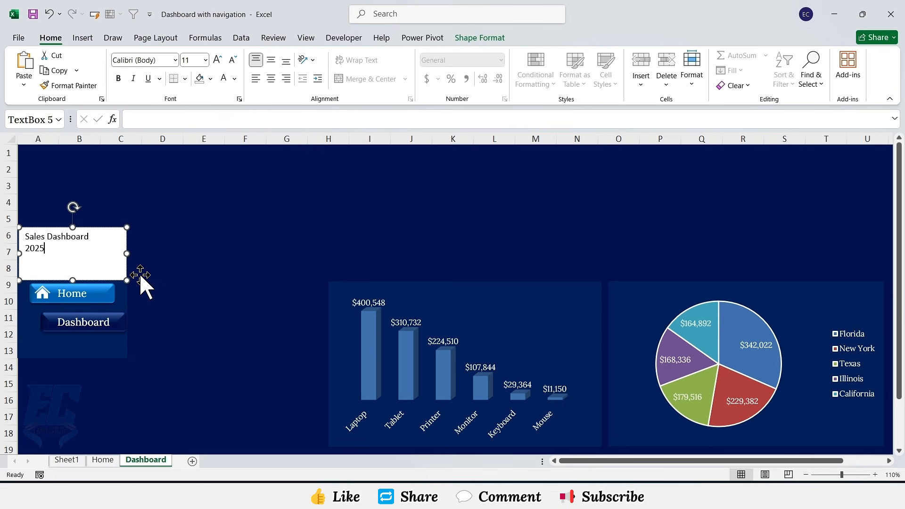
click(127, 269)
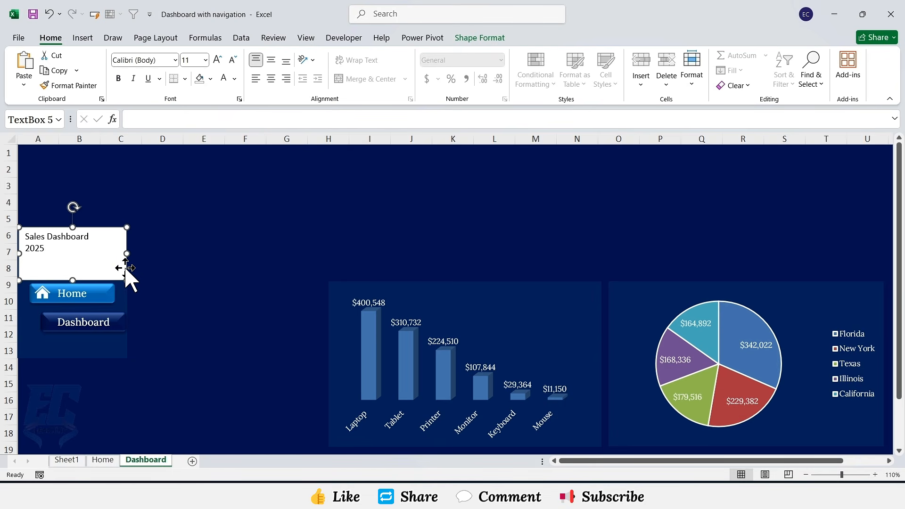
Step: Remove the title text box's fill and outline
click(479, 38)
click(323, 55)
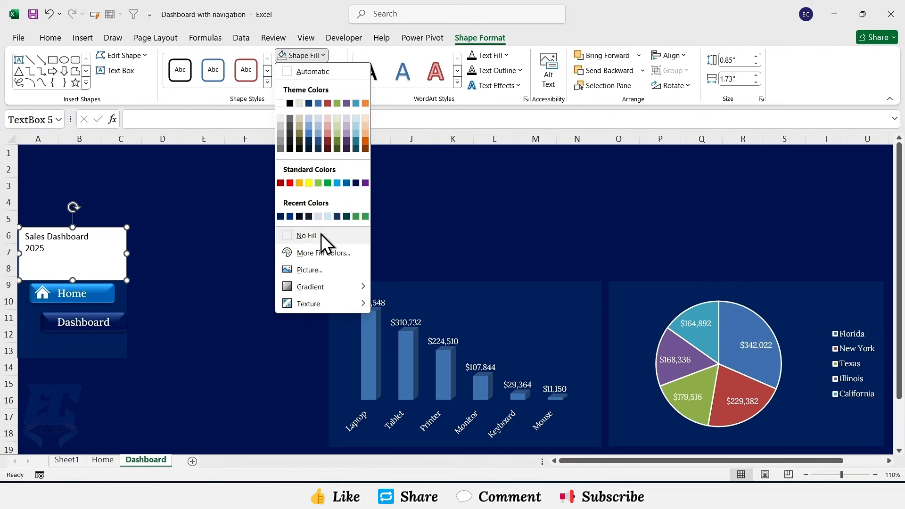
click(321, 235)
click(335, 71)
click(324, 252)
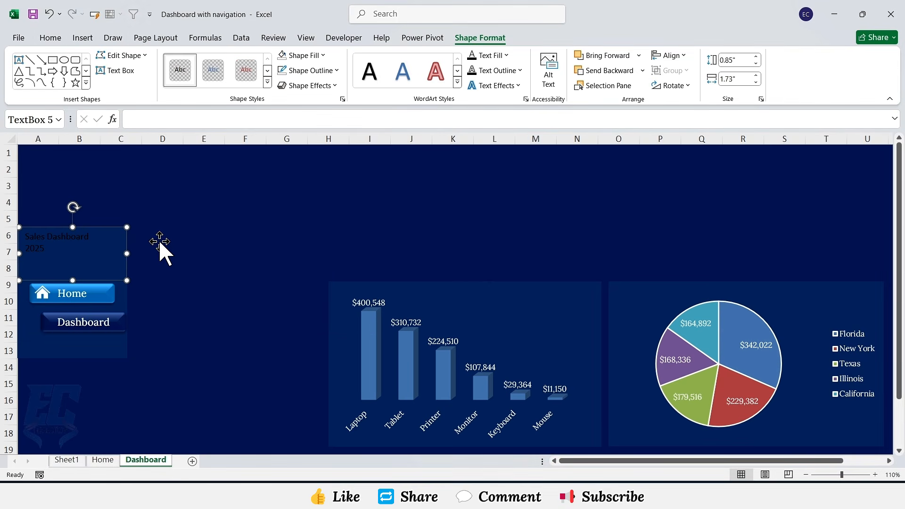
Step: Format the whole title text as 13 pt bold Lora, centred horizontally and vertically in the text box
key(ctrl+a)
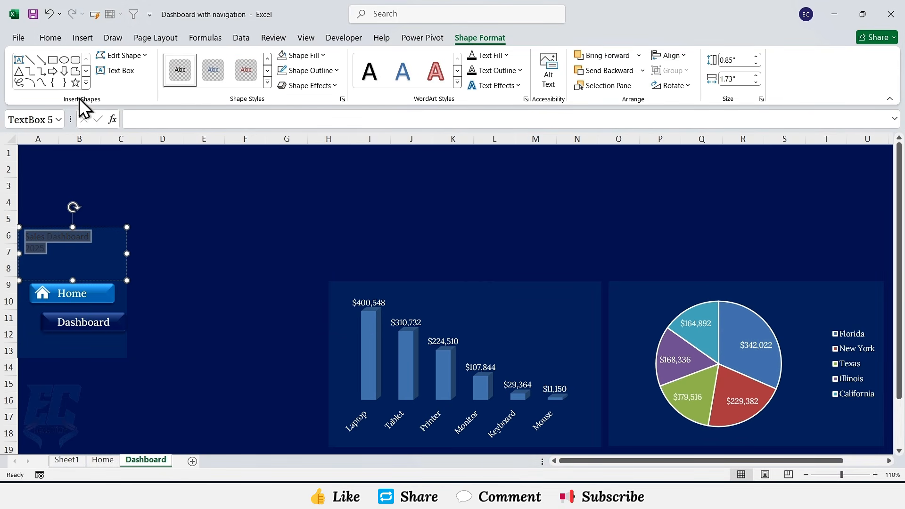
click(56, 39)
click(205, 60)
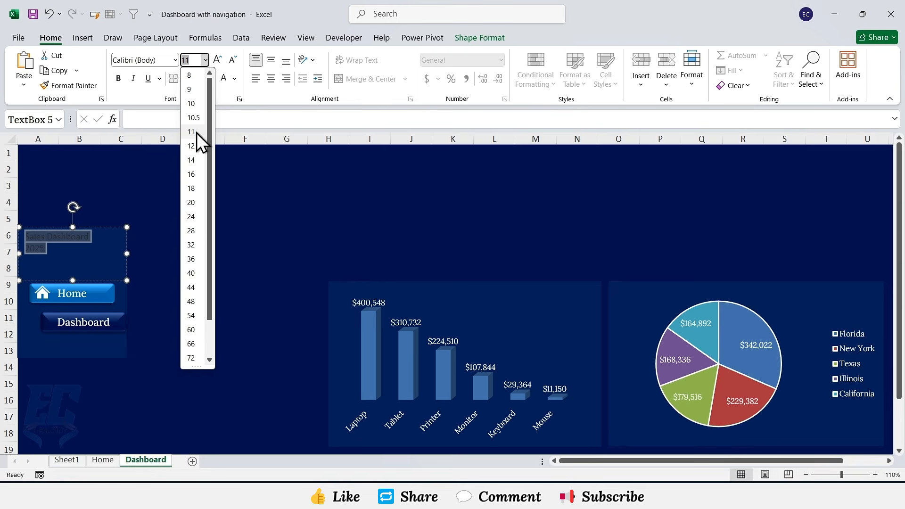
text(13)
key(Return)
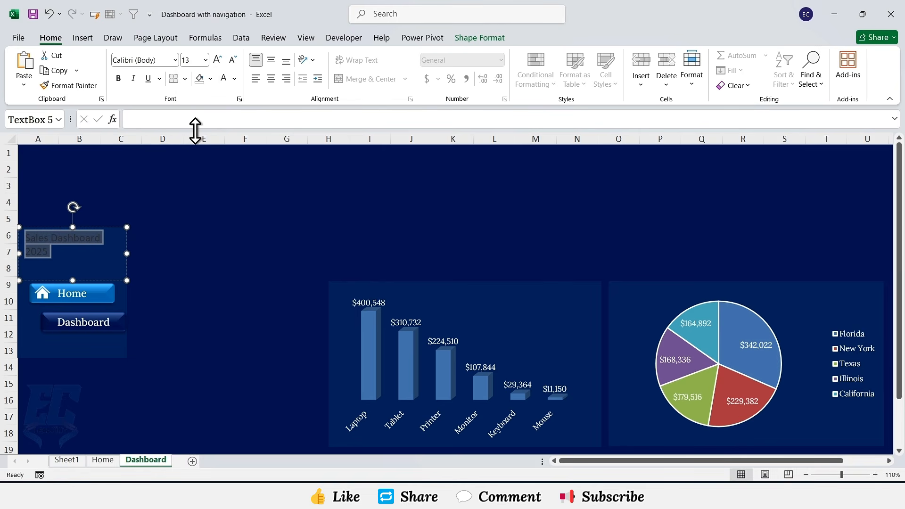
click(118, 78)
click(175, 60)
text(Lora)
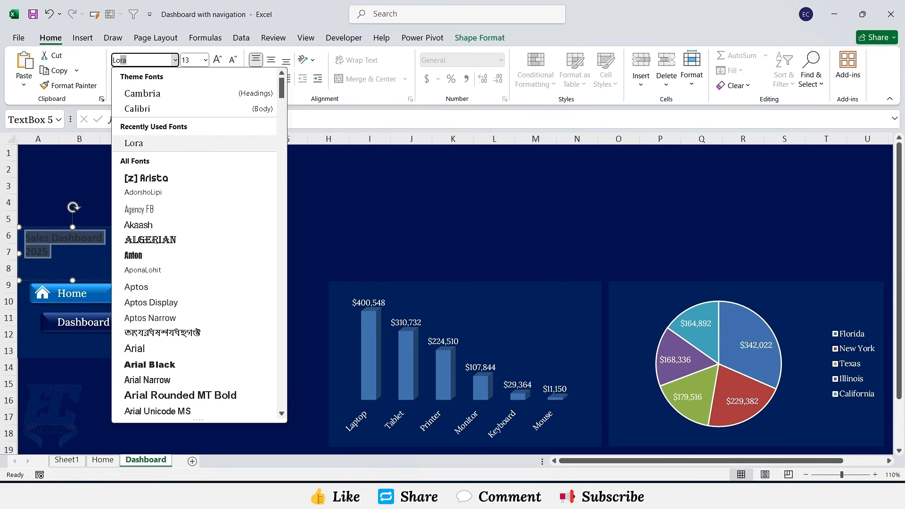
key(Return)
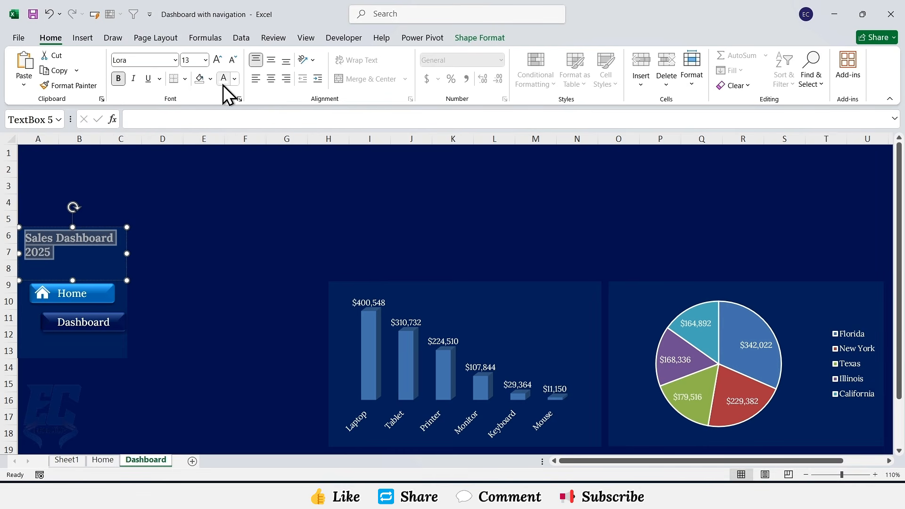
click(271, 78)
click(270, 65)
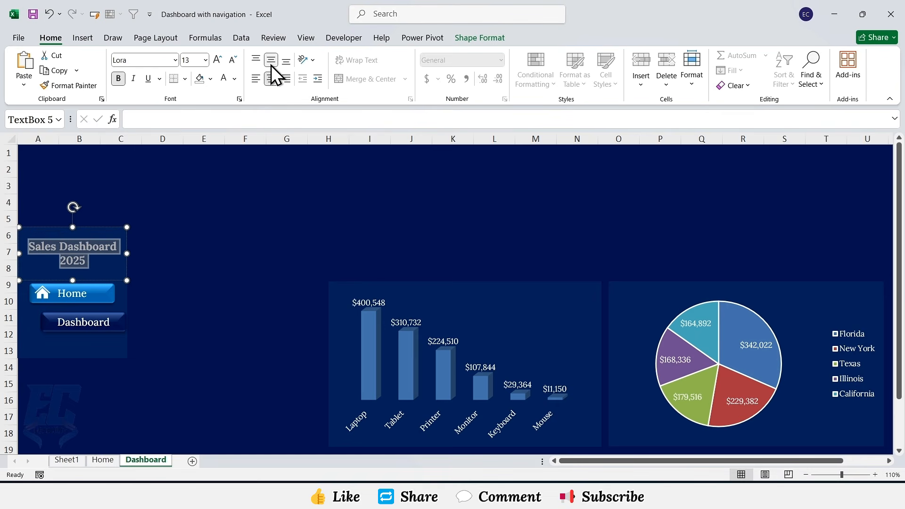
Step: Insert a Date timeline for the total sales PivotTable on Sheet1
click(146, 288)
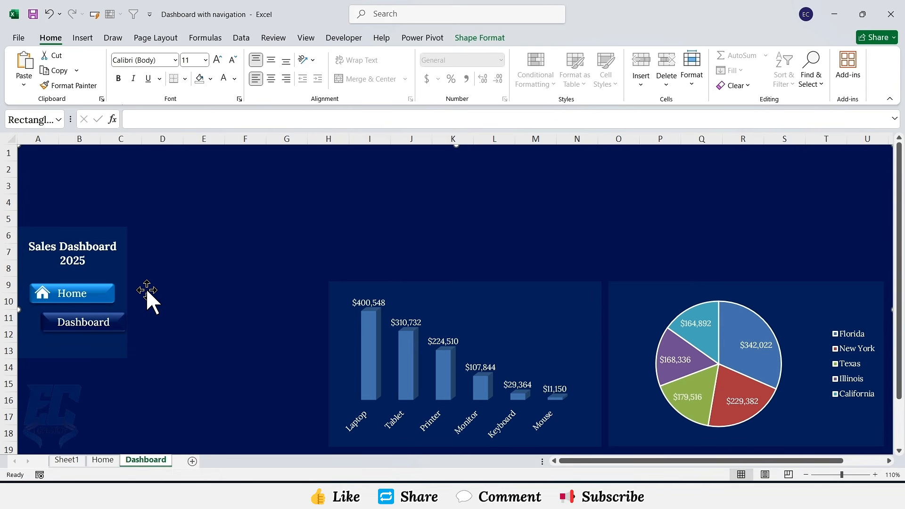
click(73, 458)
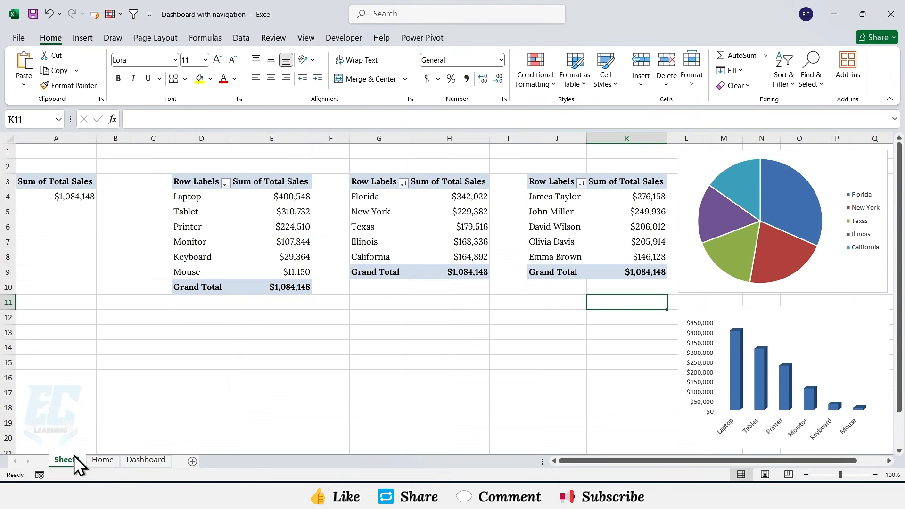
click(74, 195)
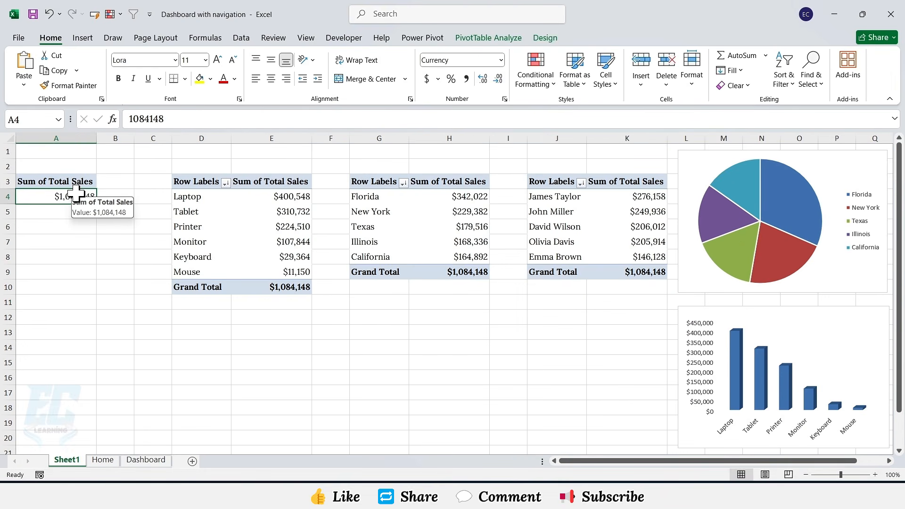
click(473, 37)
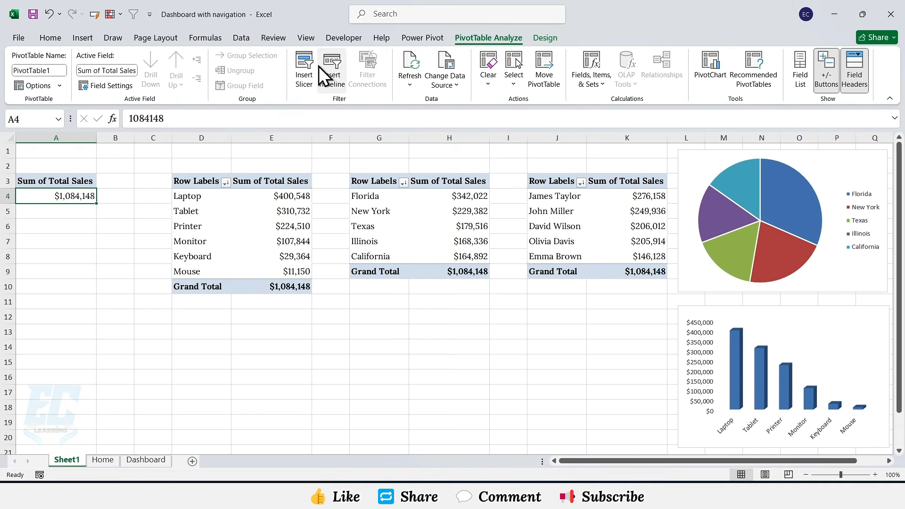
click(324, 66)
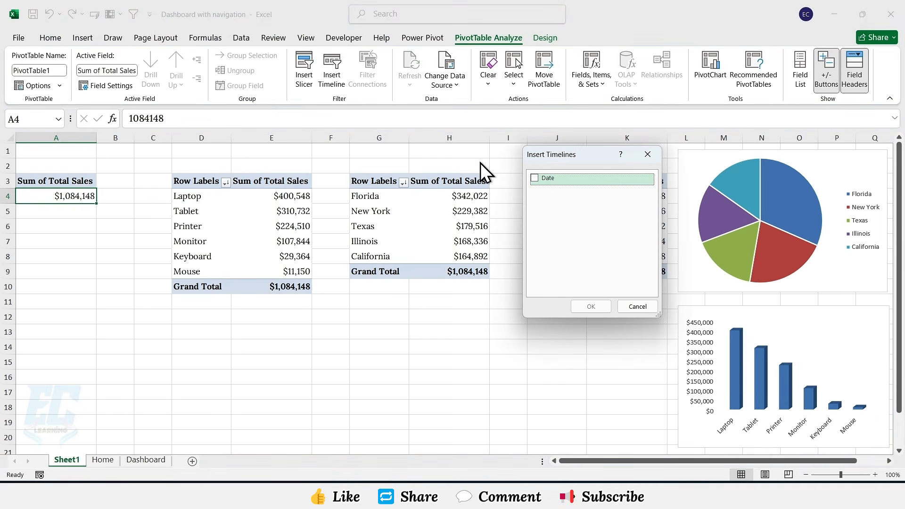
click(536, 179)
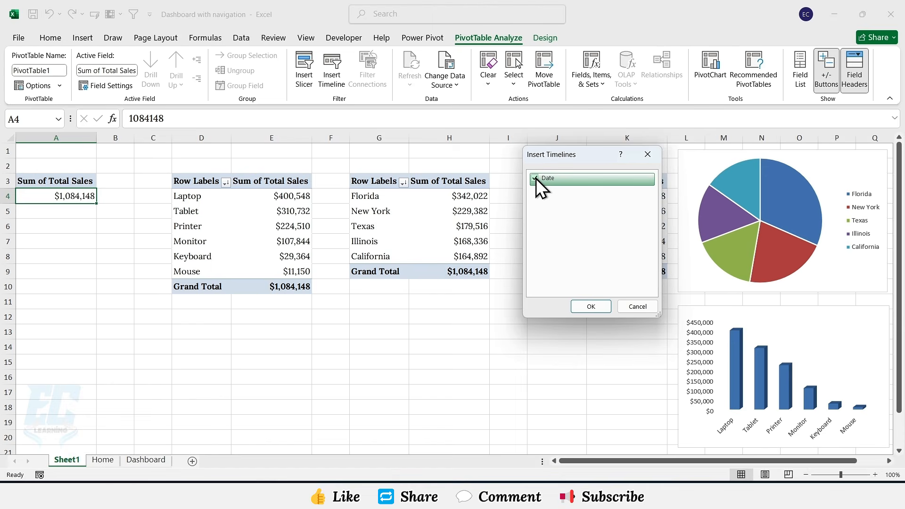
click(589, 306)
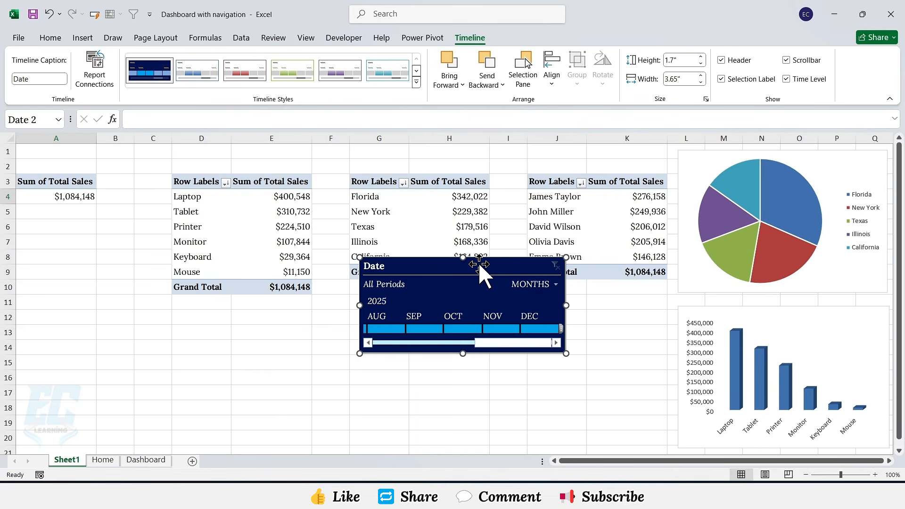
Step: Hide the timeline's selection label, scrollbar and time level controls
click(552, 285)
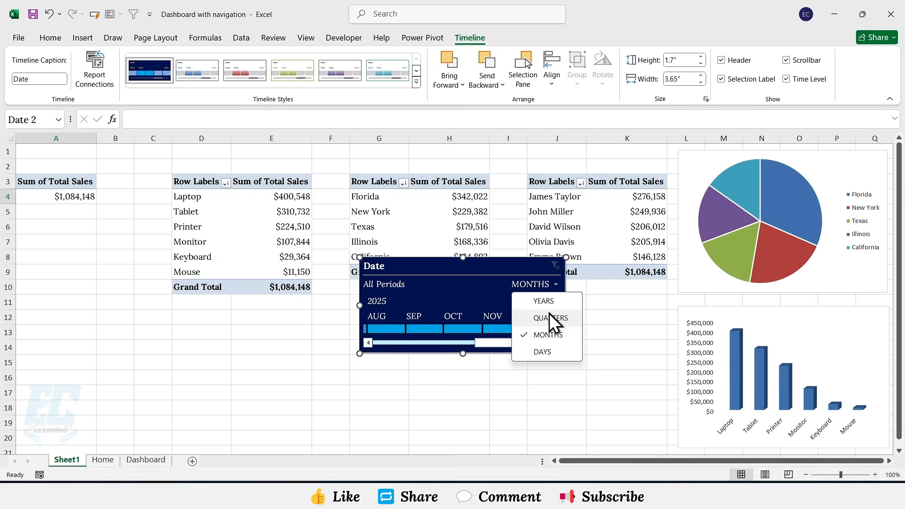
click(520, 262)
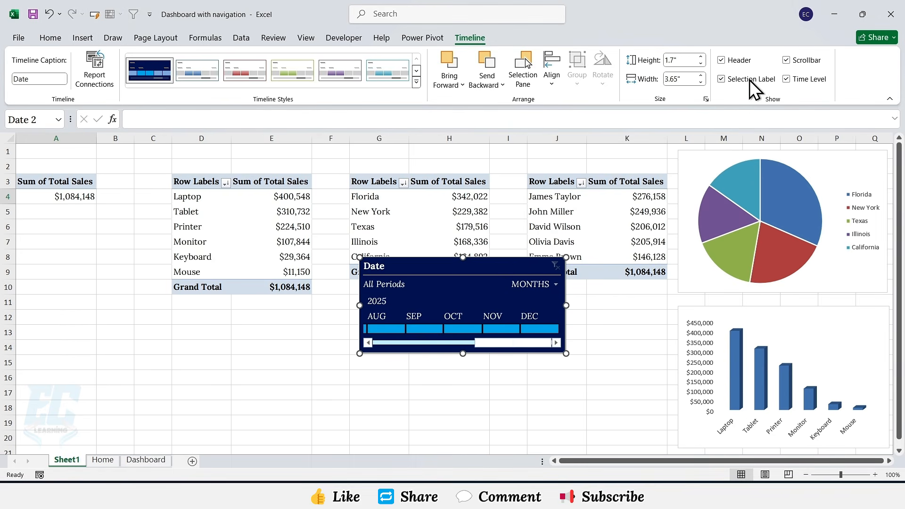
click(720, 79)
click(785, 61)
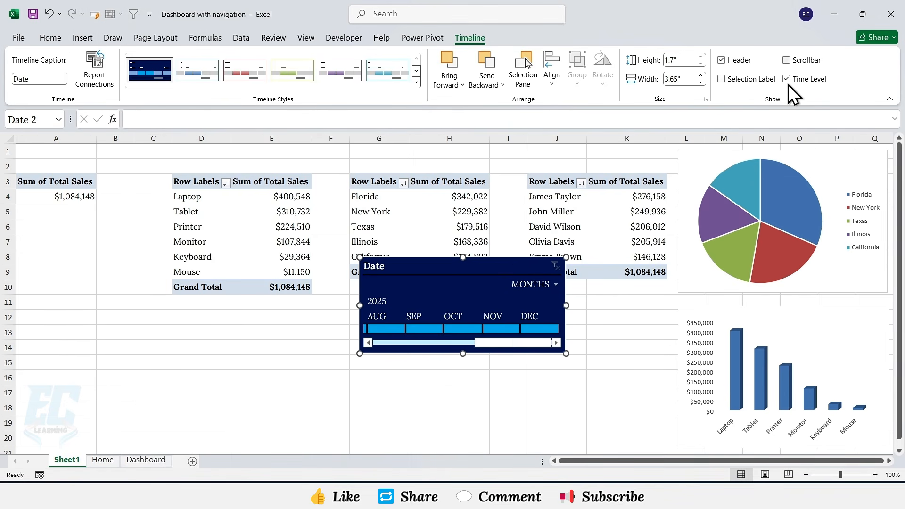
click(786, 79)
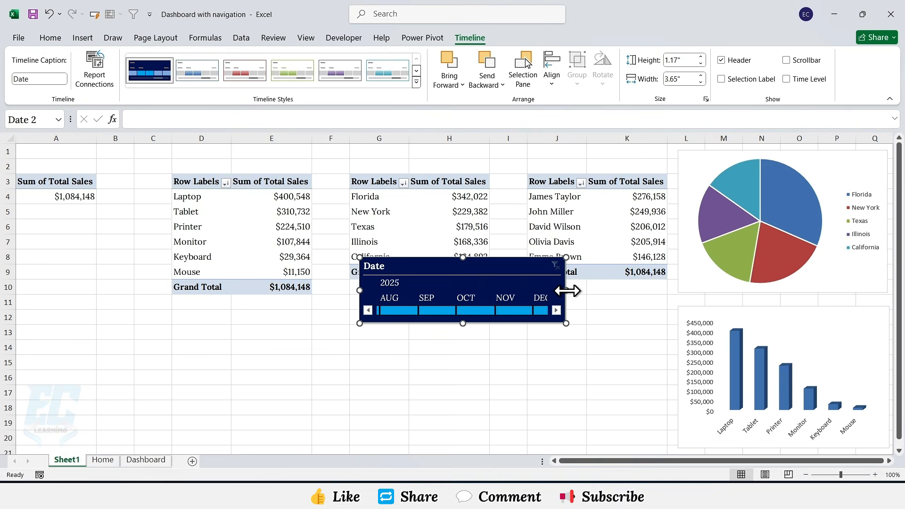
Step: Widen the timeline to about 5.6 inches and scroll its months back to January
drag(567, 290, 676, 296)
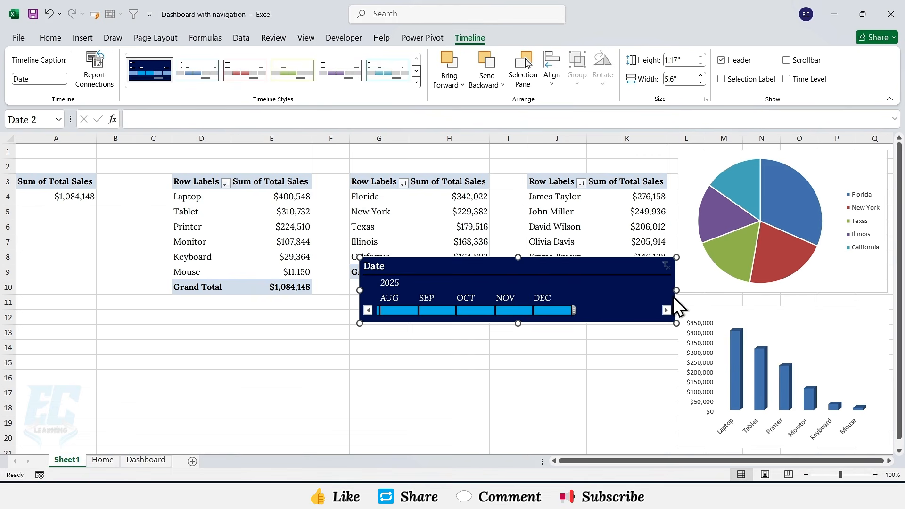
click(367, 310)
click(367, 310)
click(368, 310)
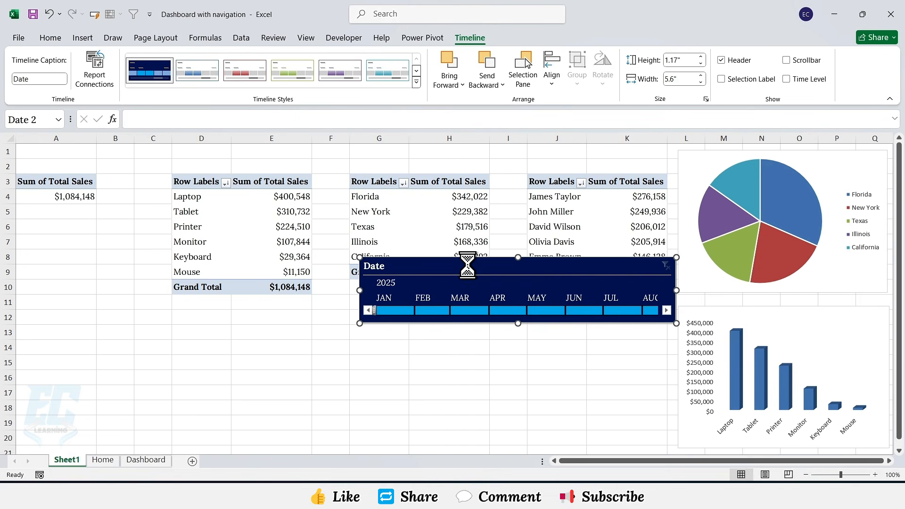
Step: Paste a copy of the timeline onto the Dashboard sheet and place it above the charts, right of the title panel
click(147, 460)
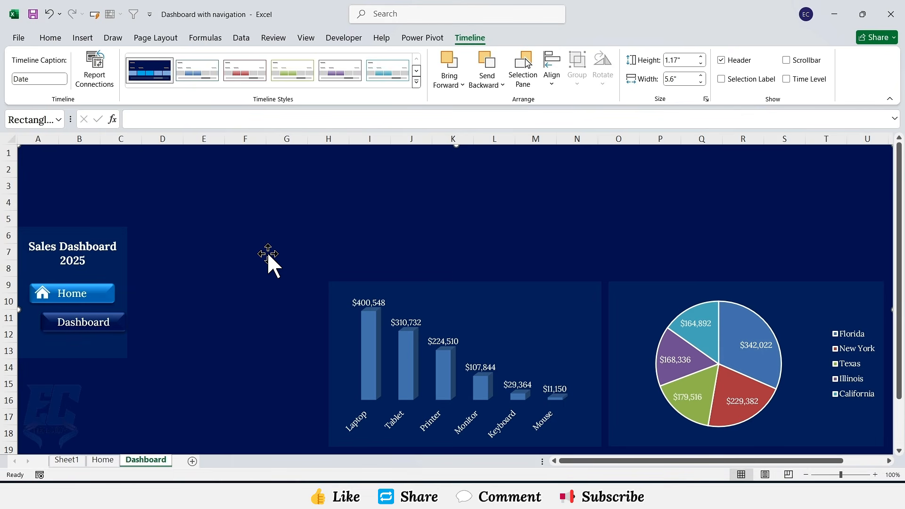
key(ctrl+v)
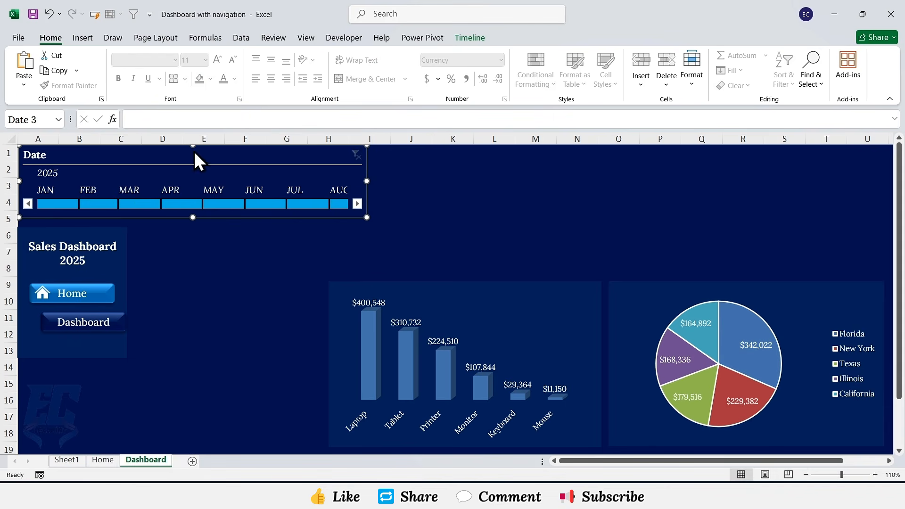
drag(189, 153, 337, 167)
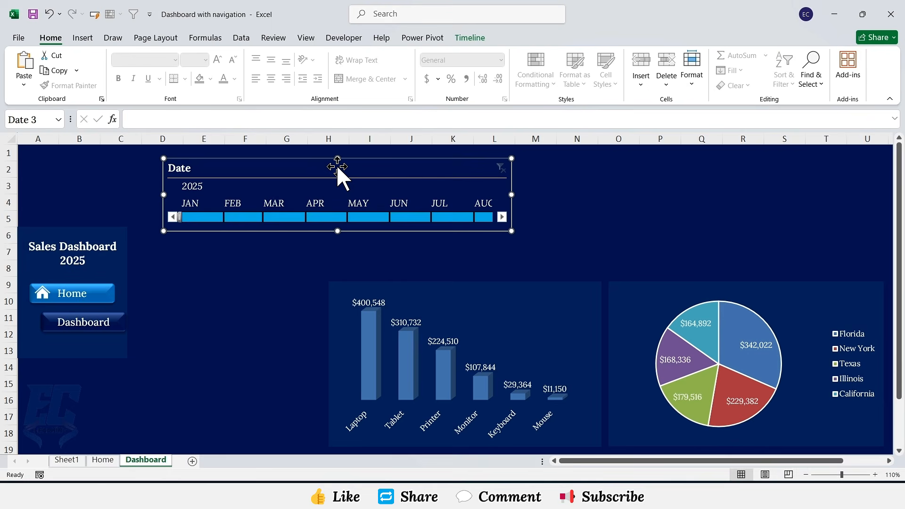
Step: Insert a State slicer for the total sales PivotTable on Sheet1
click(67, 460)
click(68, 204)
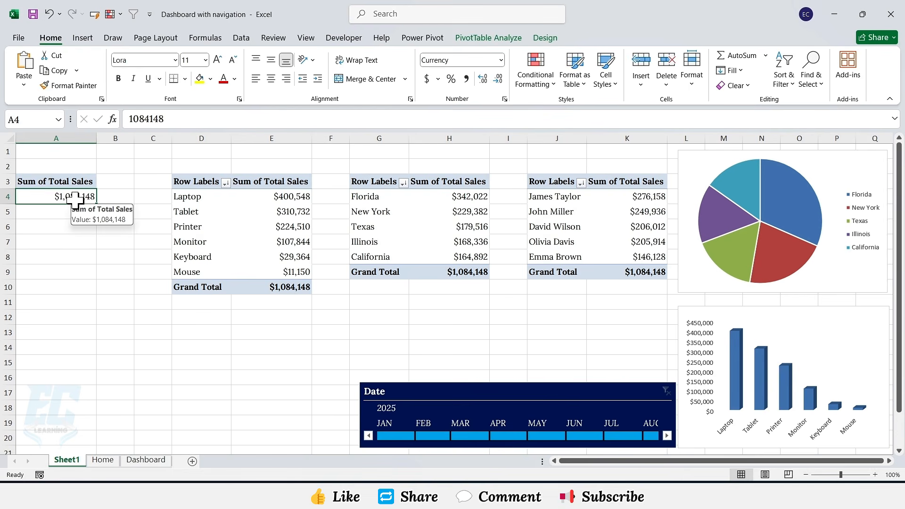
click(477, 37)
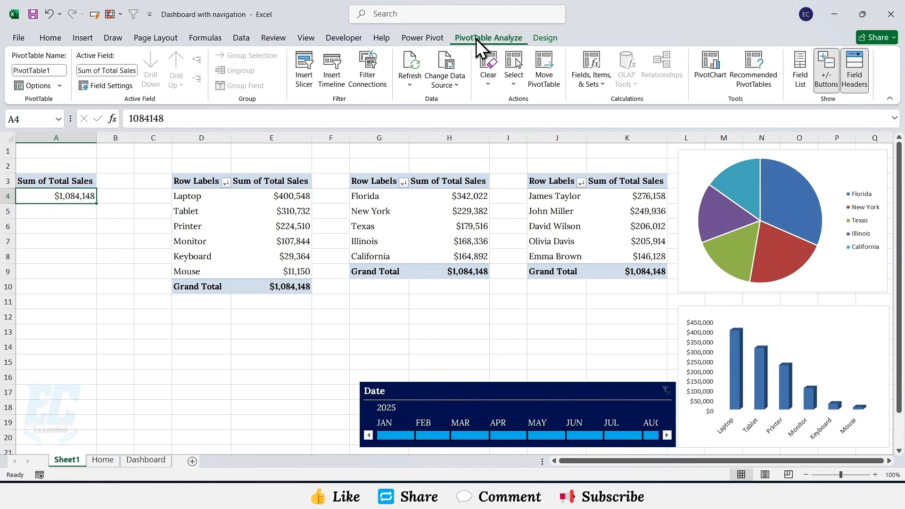
click(306, 71)
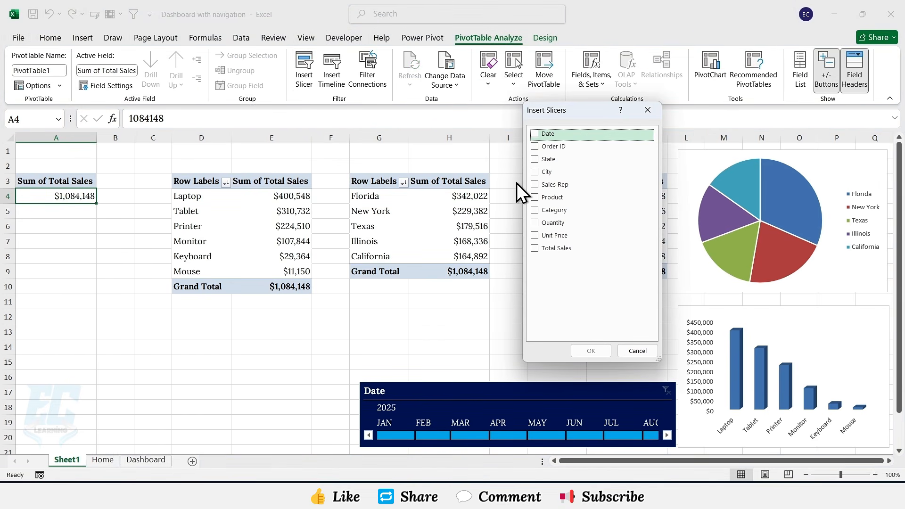
click(538, 160)
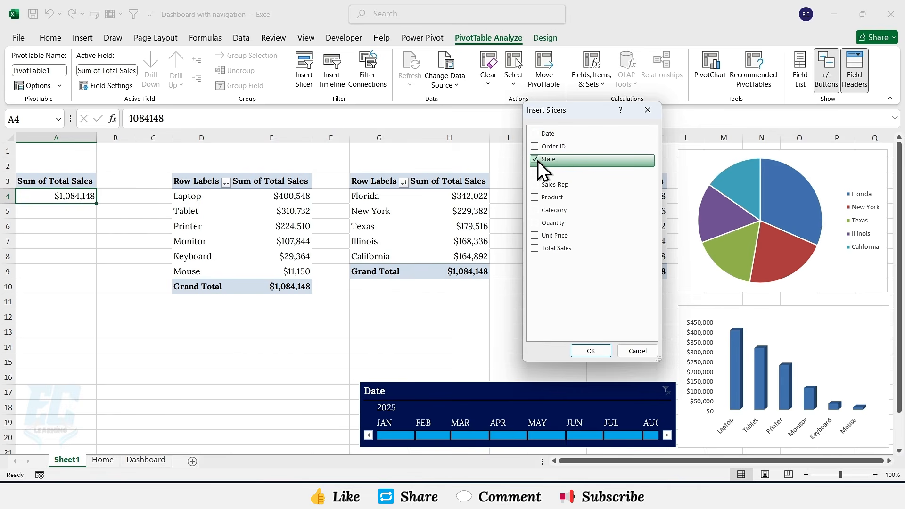
click(597, 352)
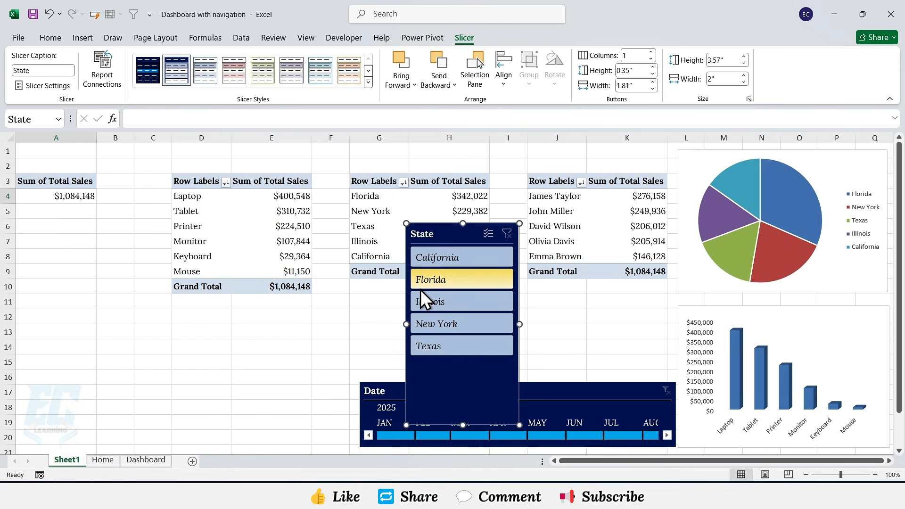
Step: Insert a Product slicer for the same PivotTable and move it left of the State slicer
click(89, 196)
click(307, 87)
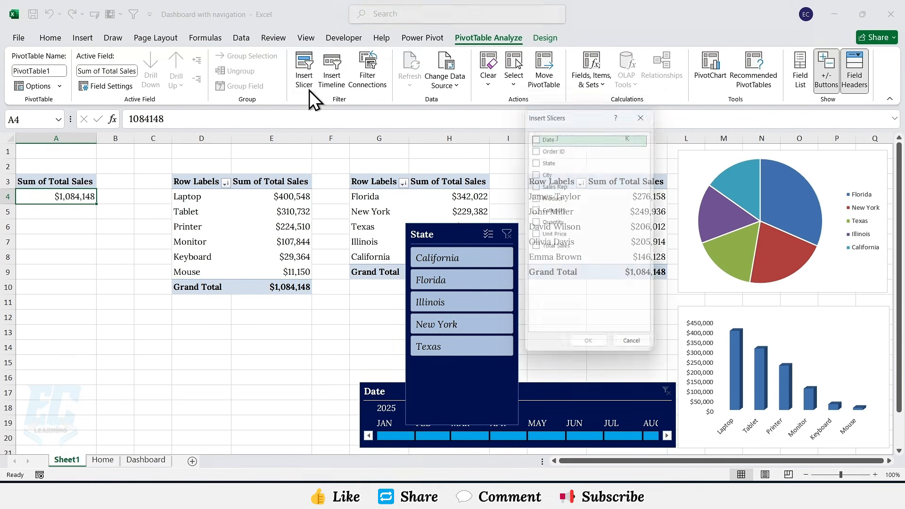
click(534, 199)
click(586, 342)
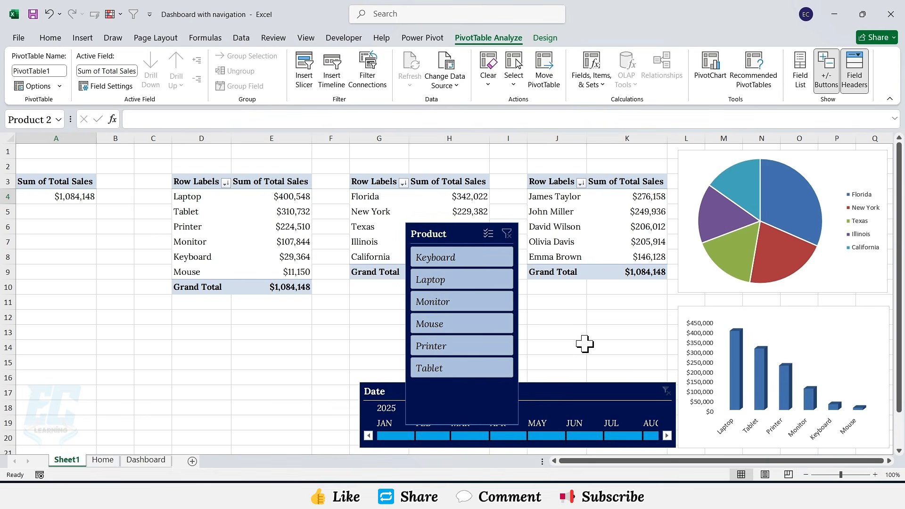
drag(466, 233, 339, 235)
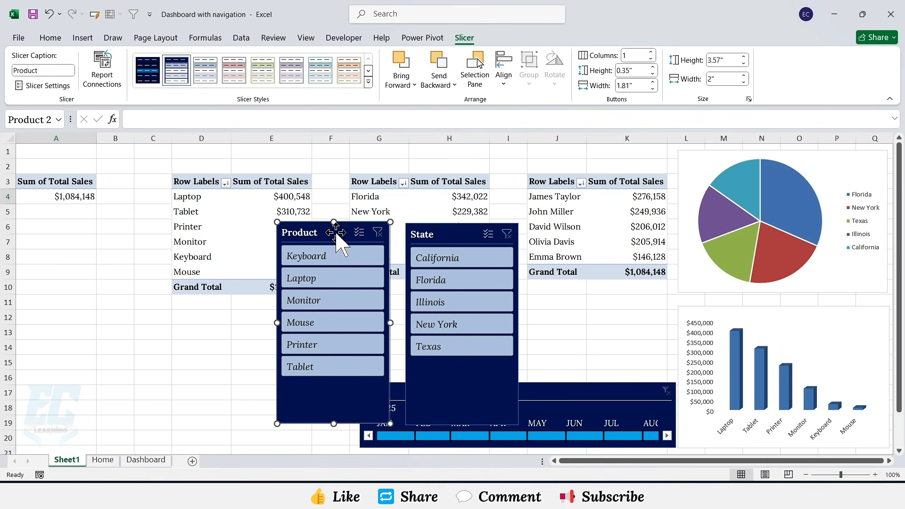
Step: Insert a Sales Rep slicer, arrange its buttons in 2 columns, and move it over column A
click(92, 195)
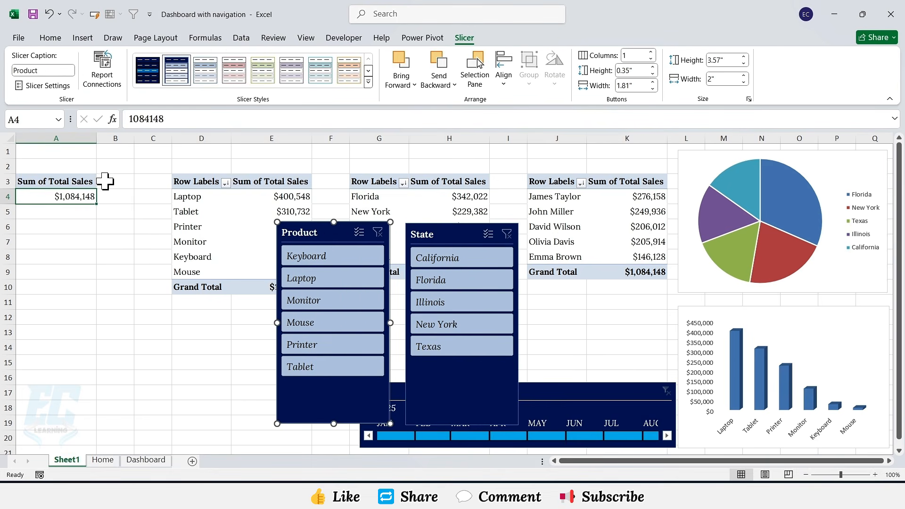
click(479, 37)
click(304, 71)
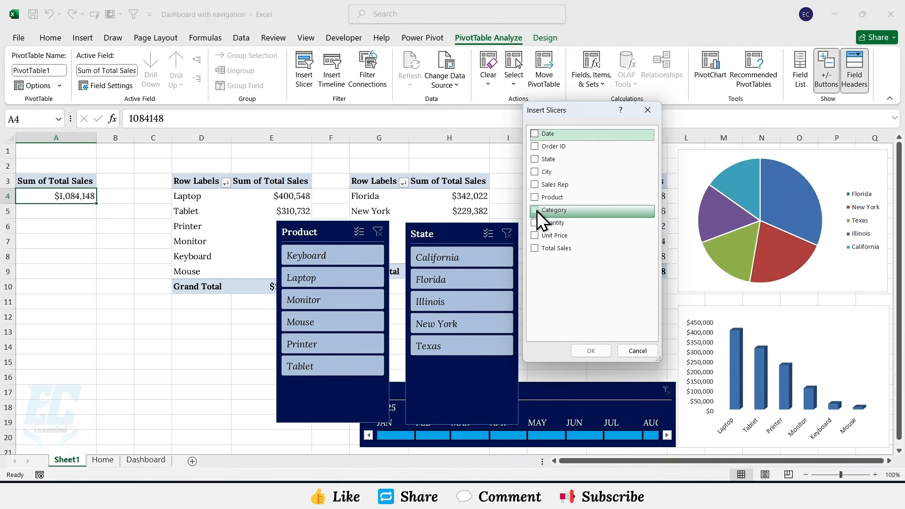
click(535, 185)
click(587, 347)
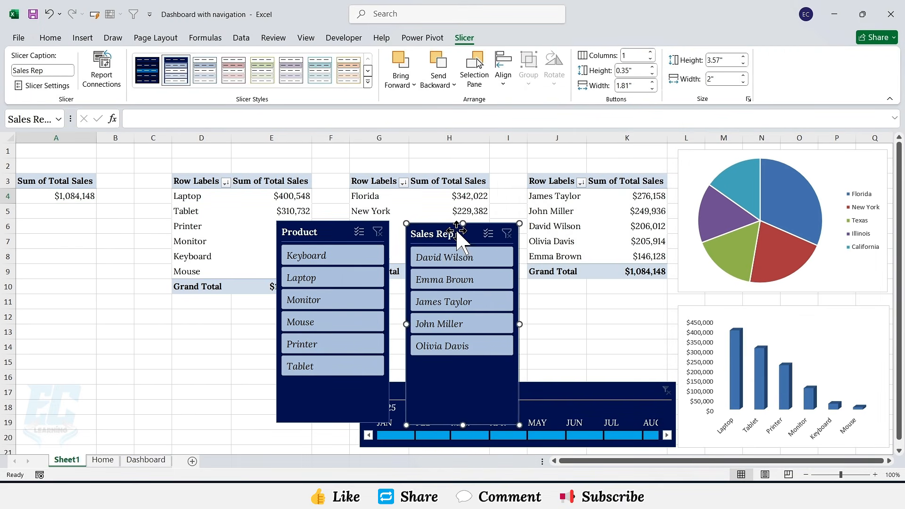
drag(436, 234, 203, 229)
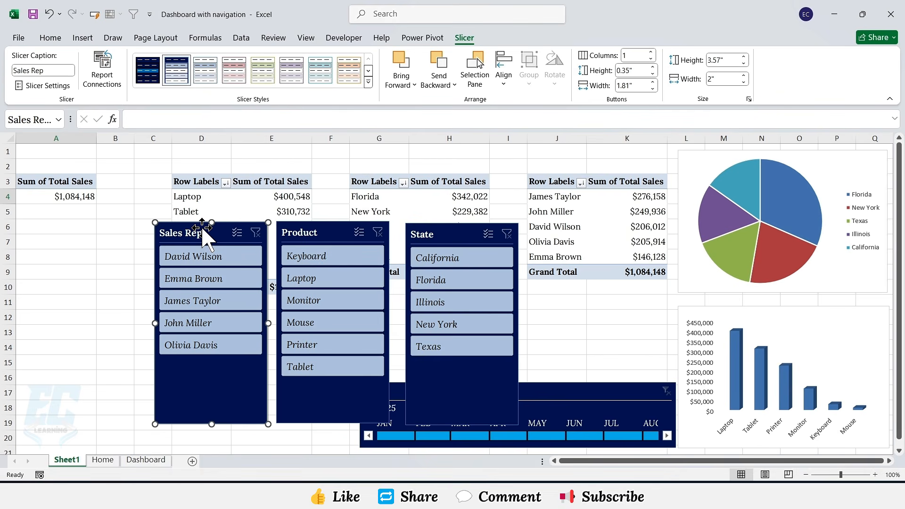
click(651, 53)
drag(216, 235, 89, 234)
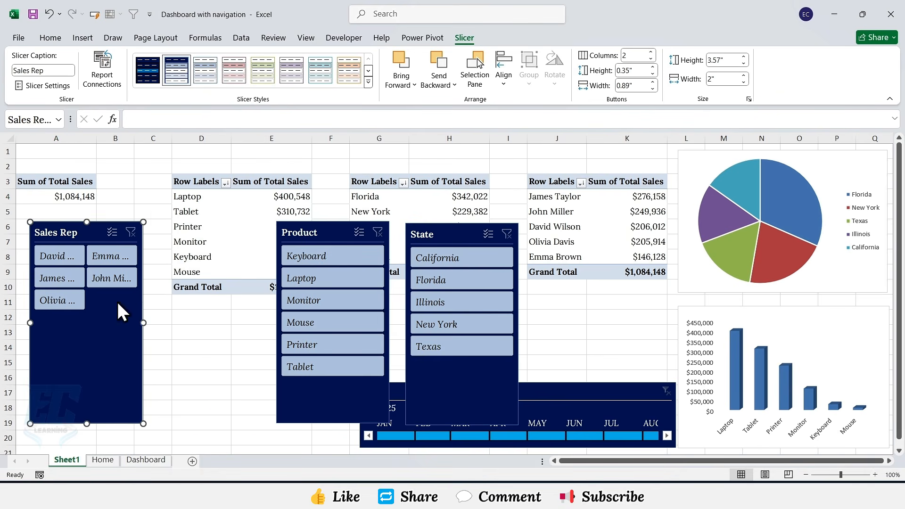
Step: Resize the Sales Rep slicer wider and shorter to fit its two button columns
drag(144, 324, 208, 324)
drag(119, 423, 119, 319)
Step: Move the Product slicer beside the Sales Rep slicer, set its buttons to 2 columns, and resize it wider and shorter
drag(330, 233, 270, 235)
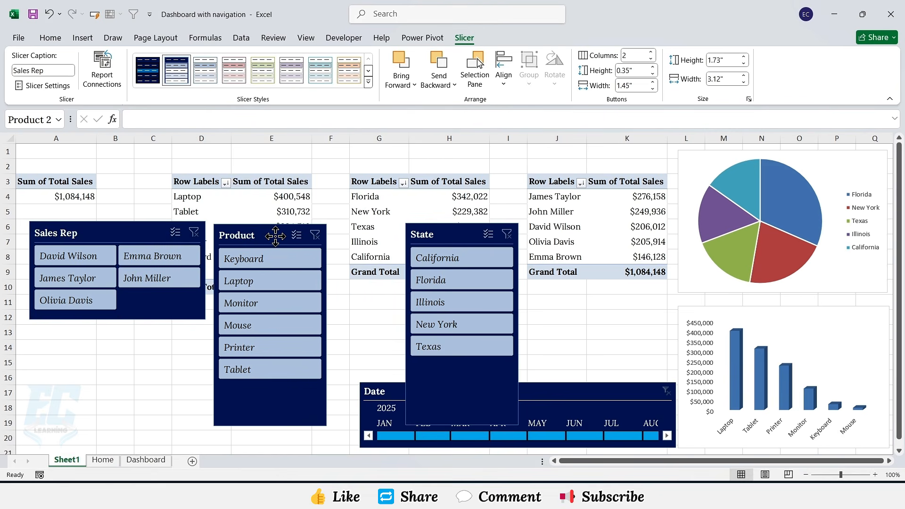
click(651, 53)
drag(326, 323, 395, 322)
drag(303, 423, 313, 319)
Step: Set the State slicer's buttons to 2 columns and resize it wider and shorter
click(465, 232)
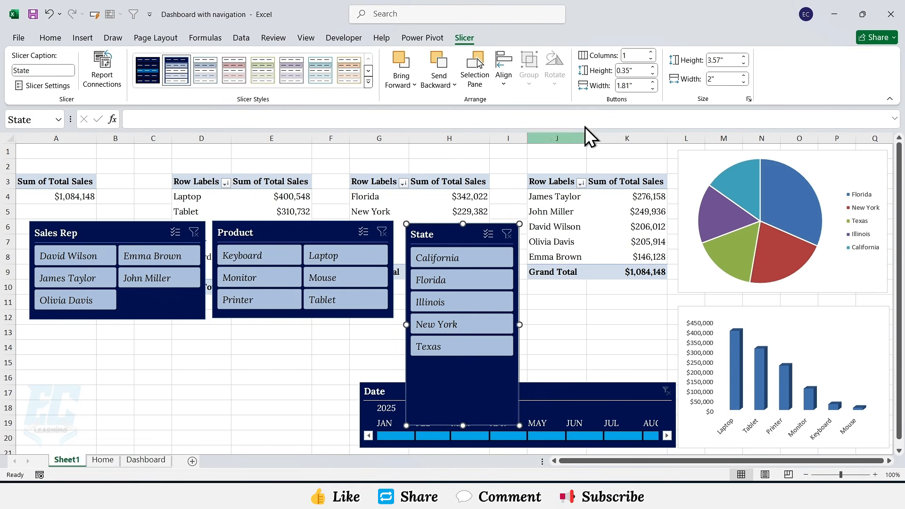
click(651, 52)
drag(519, 325, 548, 325)
drag(478, 426, 483, 318)
Step: Select all three slicers, paste them onto the Dashboard sheet, and position them above the charts
ctrl+click(300, 232)
ctrl+click(155, 230)
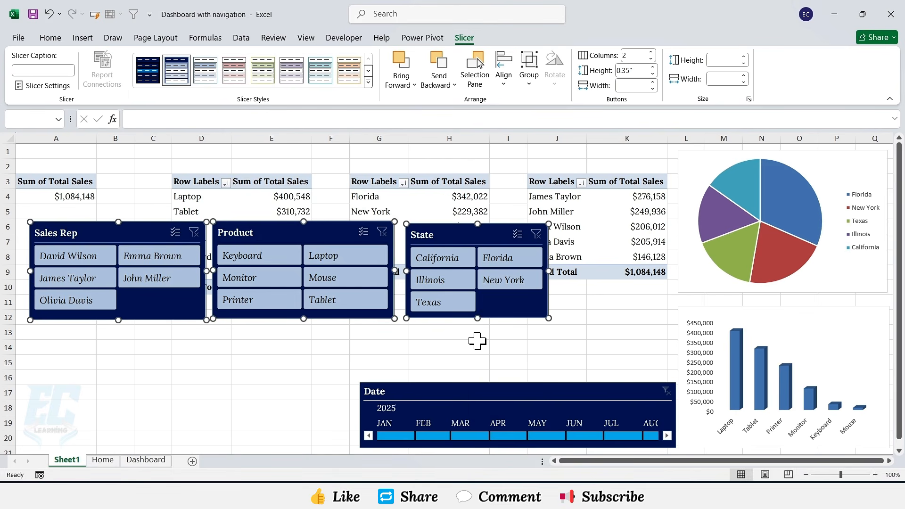
click(157, 461)
key(ctrl+v)
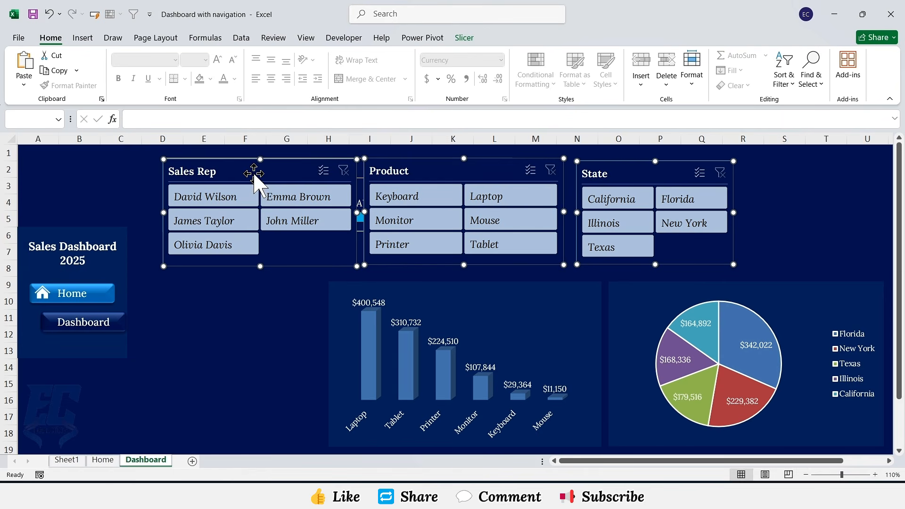
drag(246, 170, 236, 208)
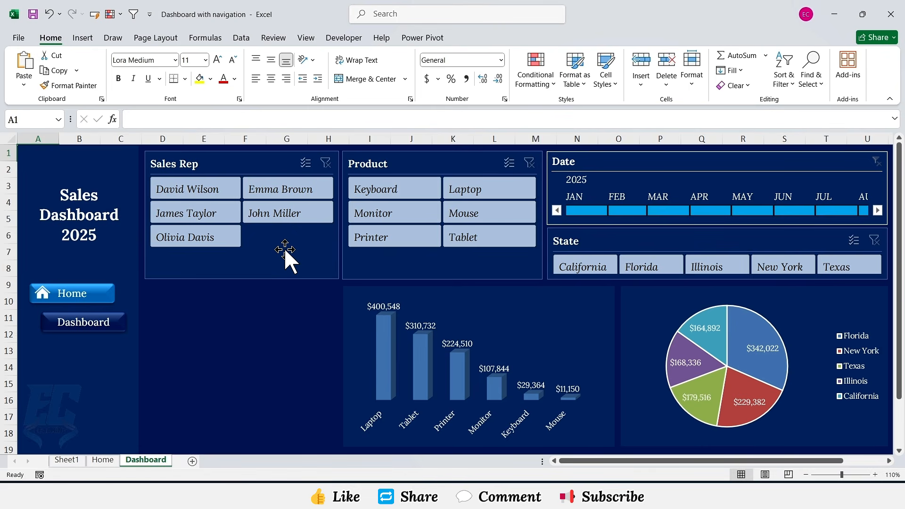
Step: Draw a rectangle about 2.16 by 0.61 inches below the Sales Rep slicer with no outline and dark navy fill
click(83, 38)
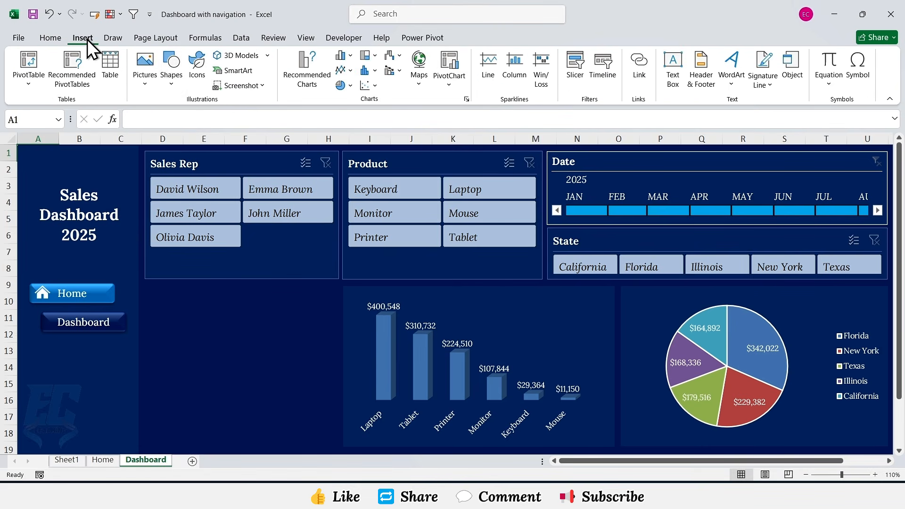
click(171, 80)
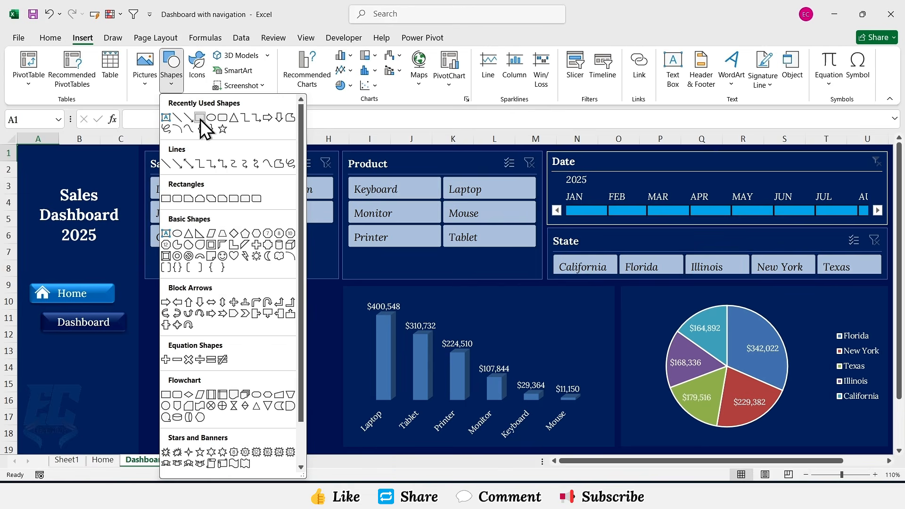
click(200, 118)
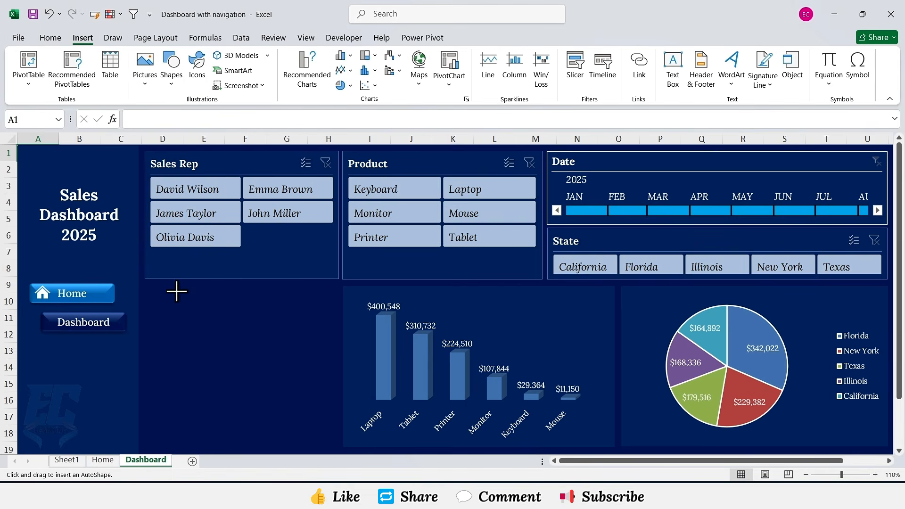
drag(172, 286, 306, 324)
click(311, 71)
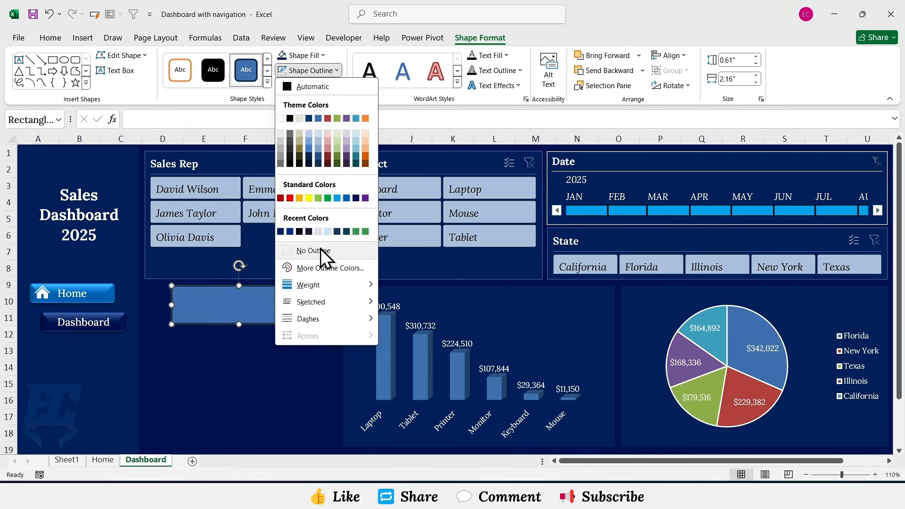
click(326, 254)
click(323, 56)
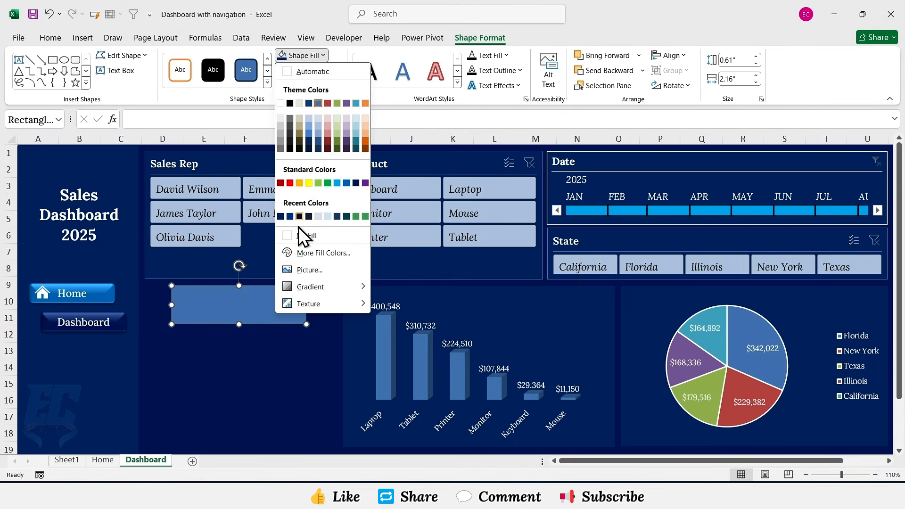
click(280, 216)
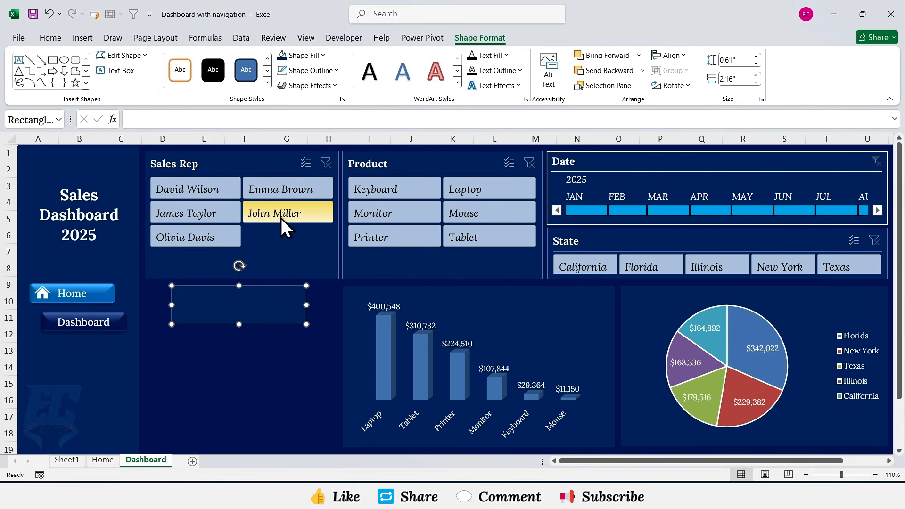
Step: Insert a text box over the rectangle and give it no fill and no outline
click(90, 39)
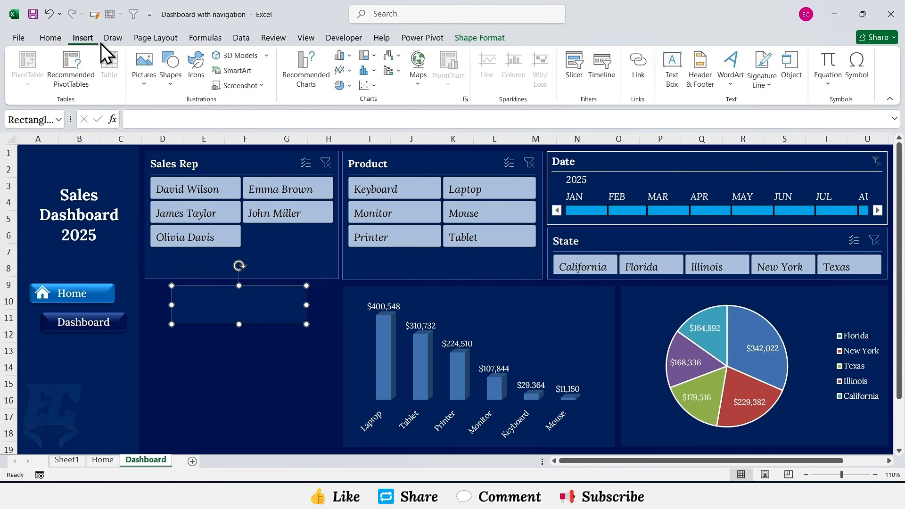
click(673, 71)
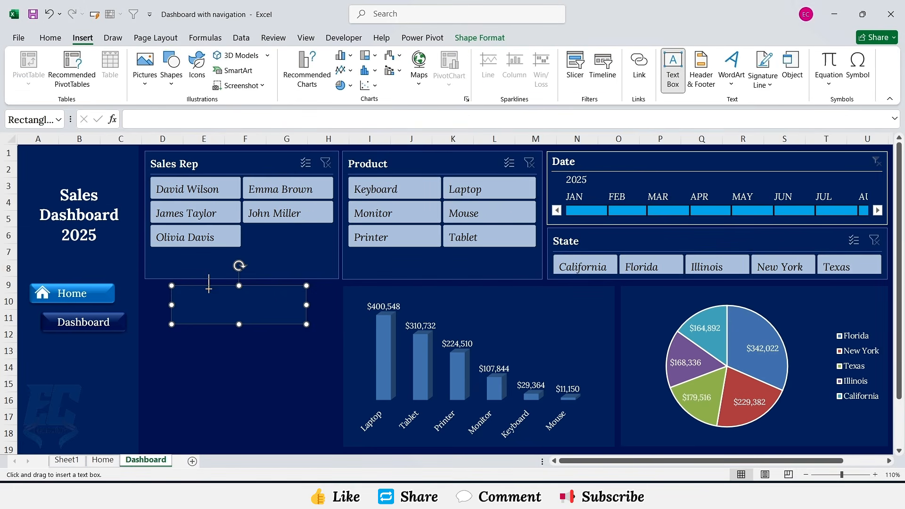
mouse_move(202, 286)
mouse_down()
mouse_move(238, 303)
mouse_move(307, 304)
mouse_up()
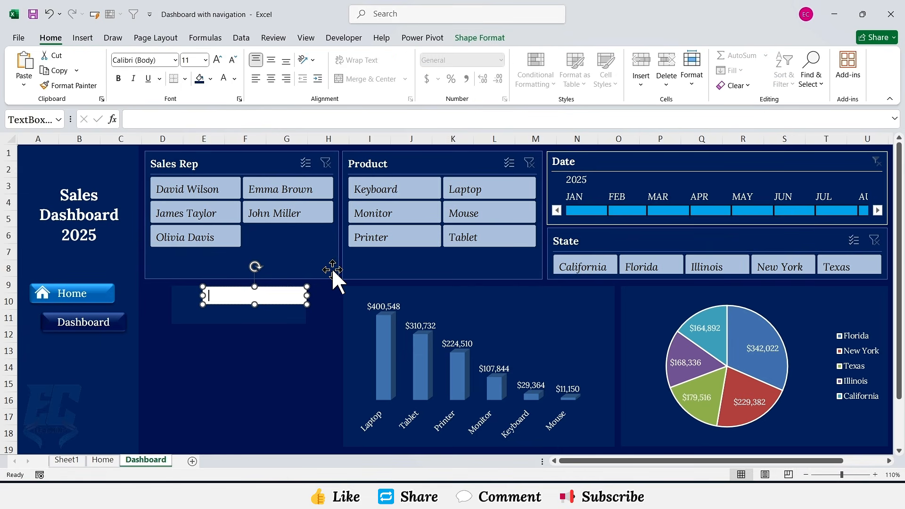
click(468, 39)
click(325, 57)
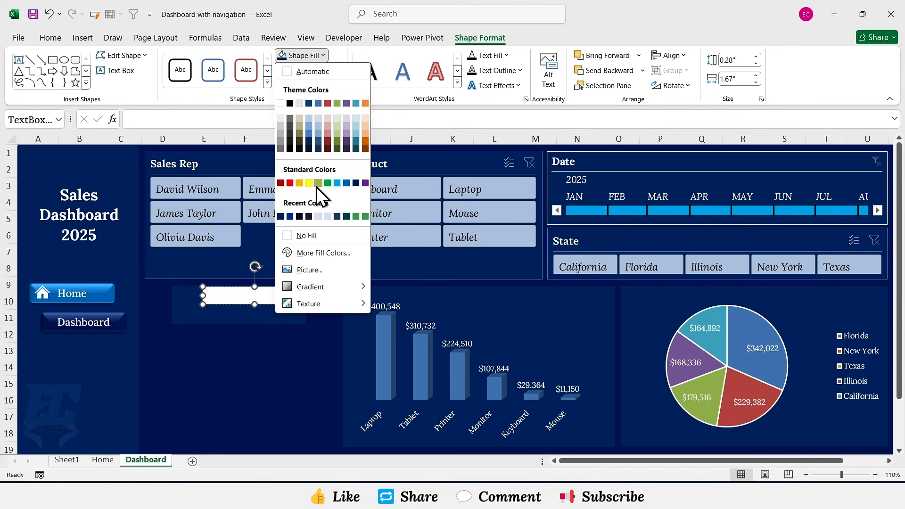
click(310, 236)
click(332, 71)
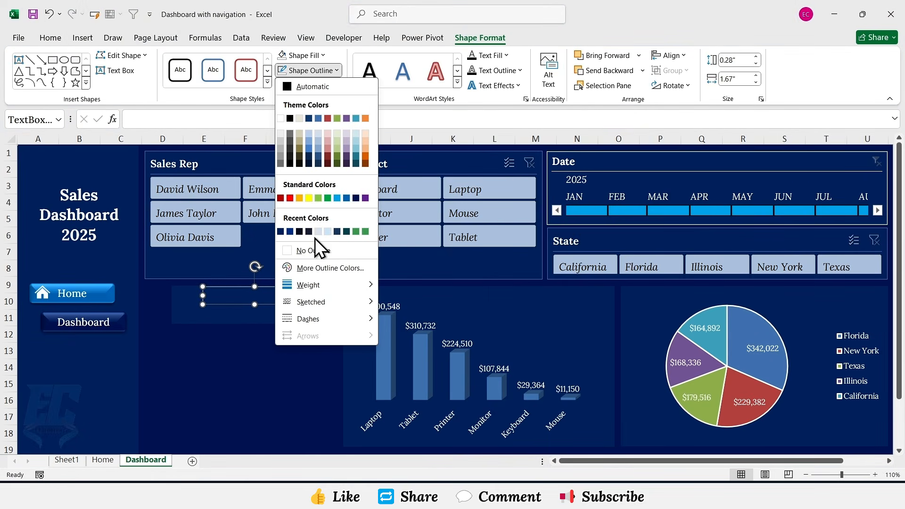
click(317, 251)
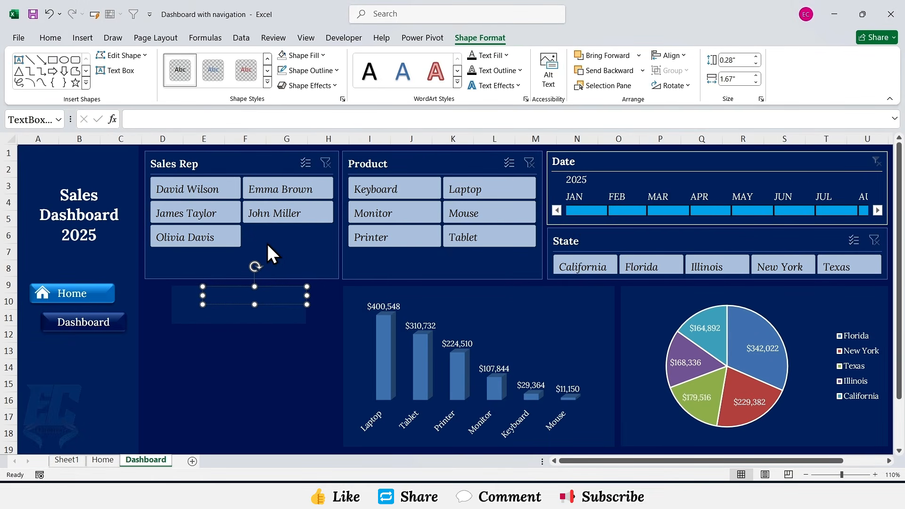
Step: Enter Total Revenue in the text box and format it Lora Medium, 14 pt, light font colour, centred both ways
text(Total Revenue)
key(ctrl+a)
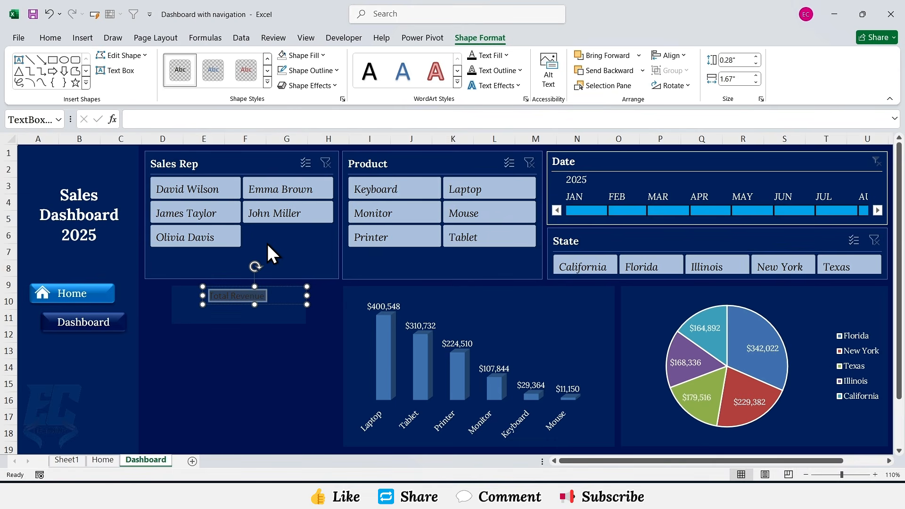
click(52, 38)
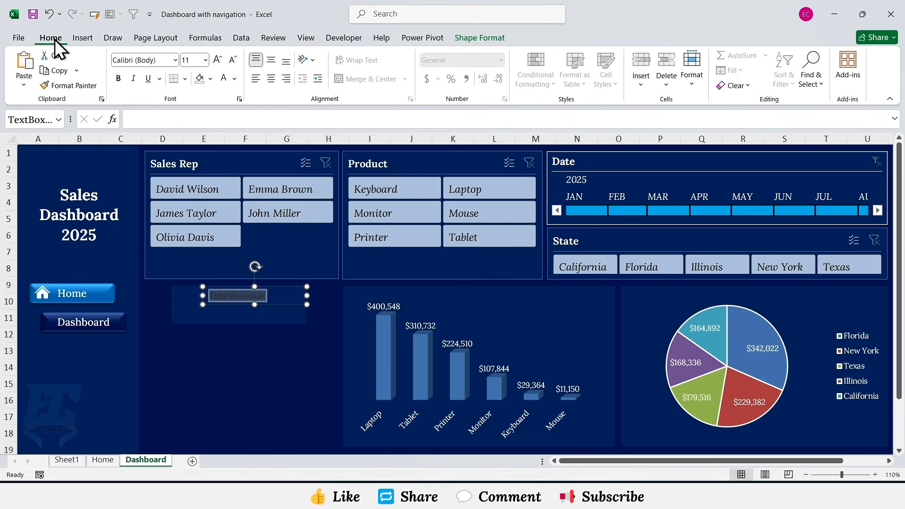
click(174, 60)
click(153, 143)
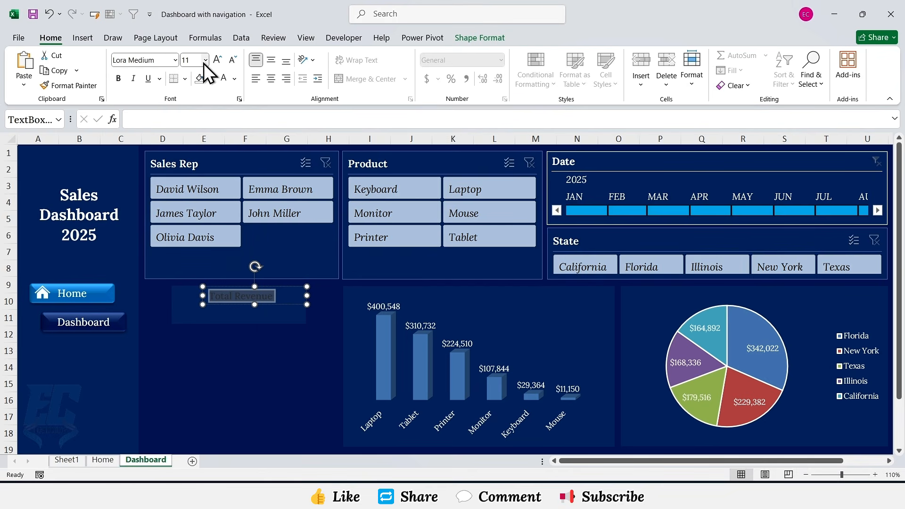
click(205, 60)
click(193, 160)
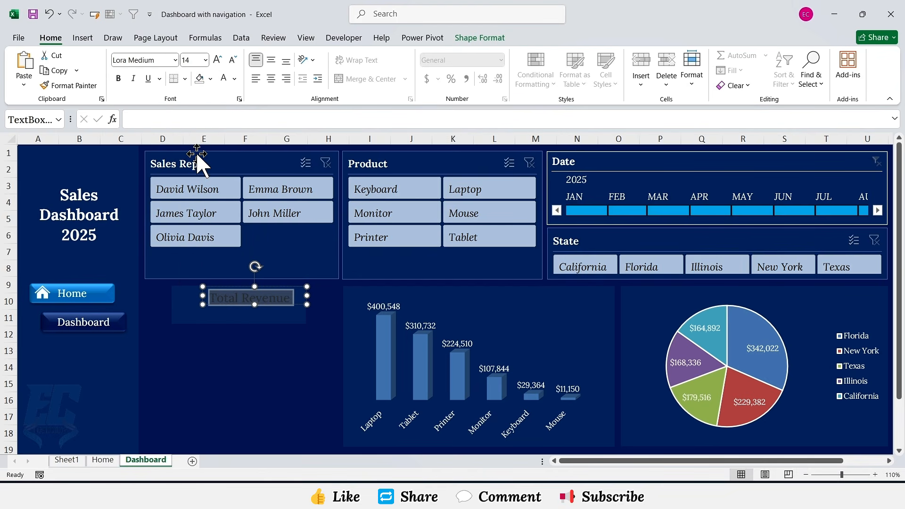
click(223, 83)
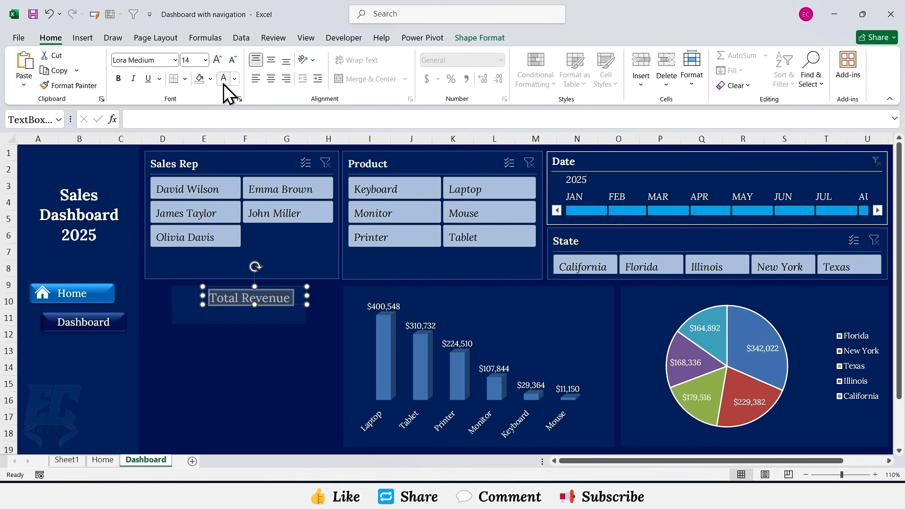
click(271, 79)
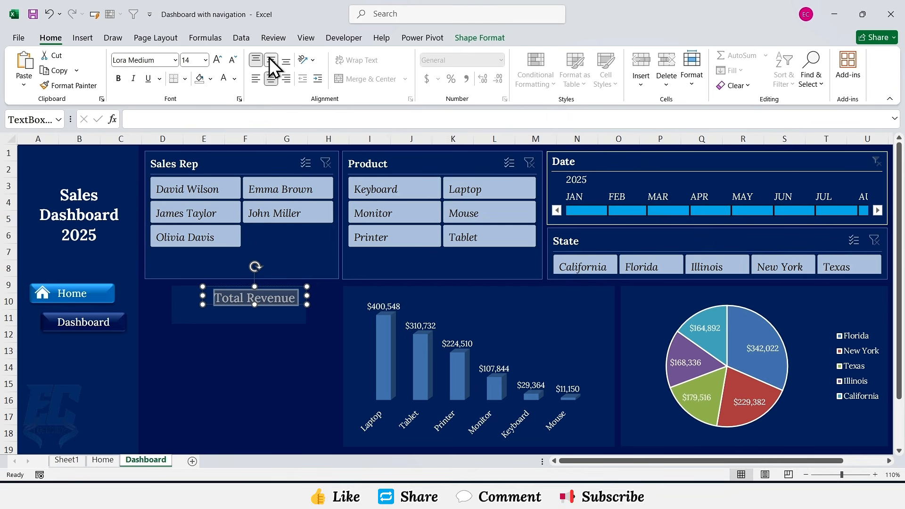
click(270, 59)
Step: Select the rectangle with its text box, duplicate it twice, and stack the copies below as three cards
click(297, 306)
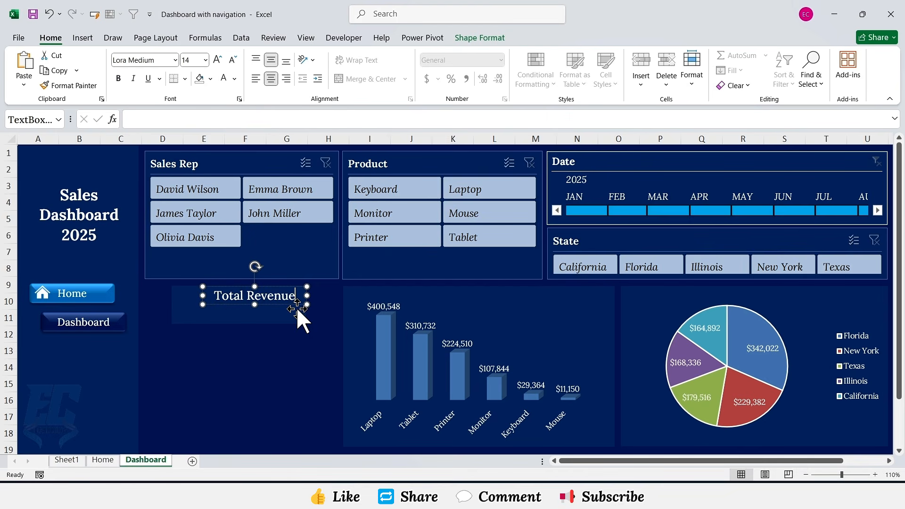
ctrl+click(303, 315)
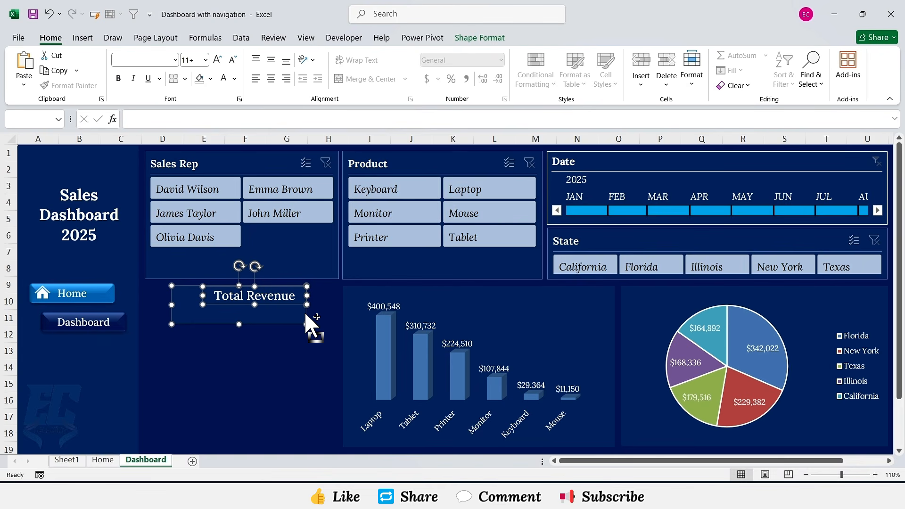
key(ctrl+d)
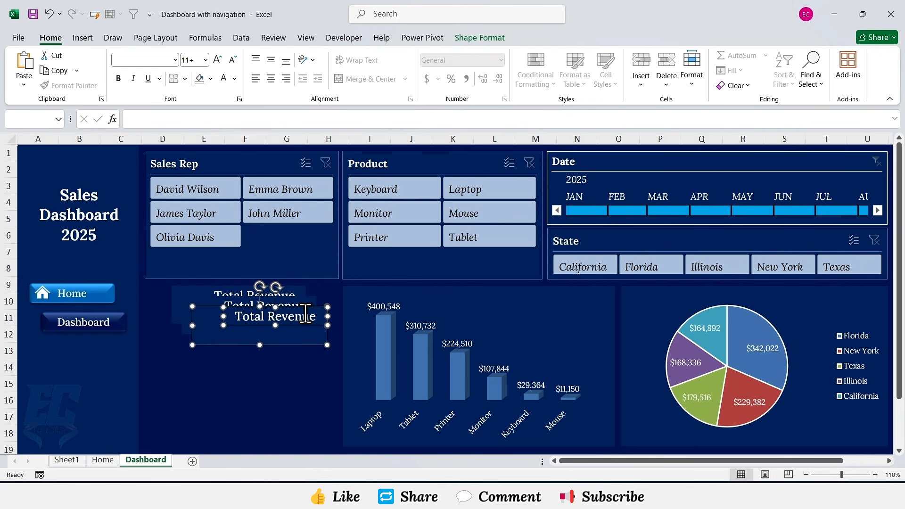
drag(221, 325, 196, 402)
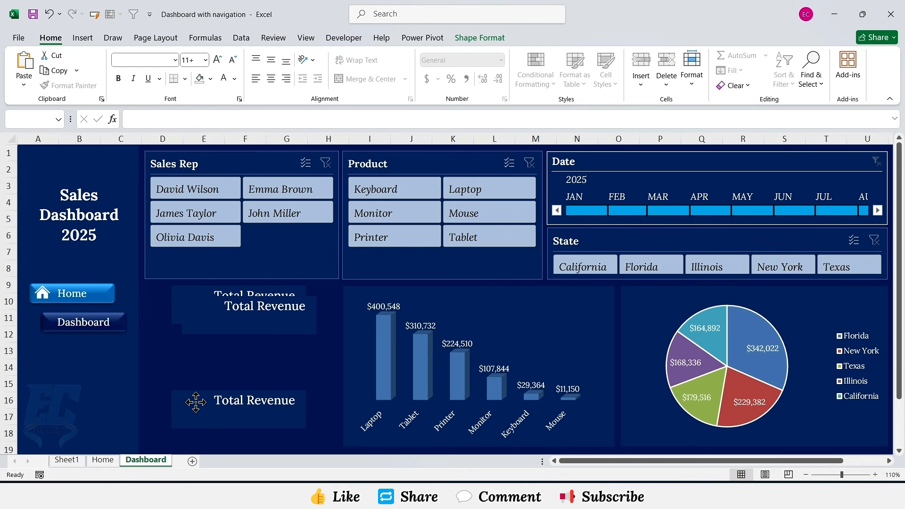
click(313, 325)
ctrl+click(303, 312)
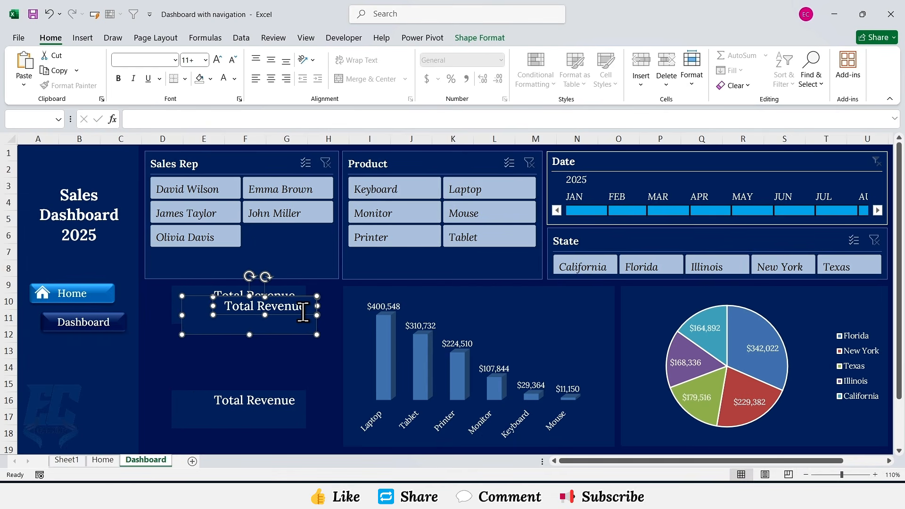
drag(292, 335, 280, 375)
Step: Change the middle card's label to Total Units Sold
click(299, 347)
text(T)
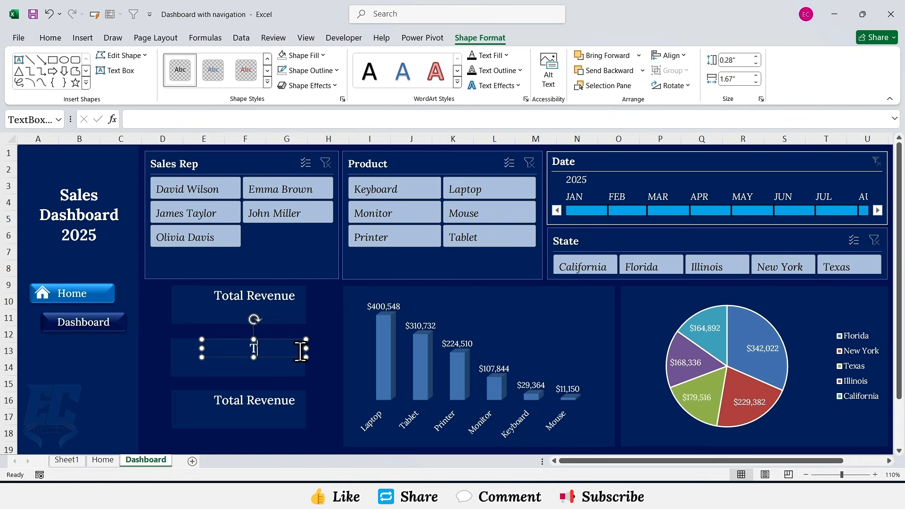
text(otal Units Sold)
Step: Change the bottom card's label to Top Sales Rep
click(294, 400)
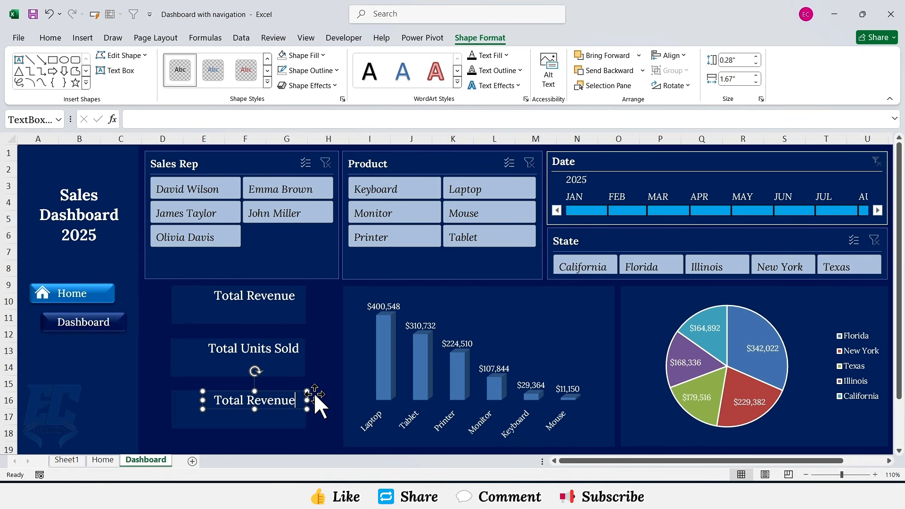
key(BackSpace)
key(BackSpace)
key(BackSpace)
key(BackSpace)
key(BackSpace)
key(BackSpace)
key(BackSpace)
key(BackSpace)
key(BackSpace)
key(BackSpace)
key(BackSpace)
text(p Sales Rep)
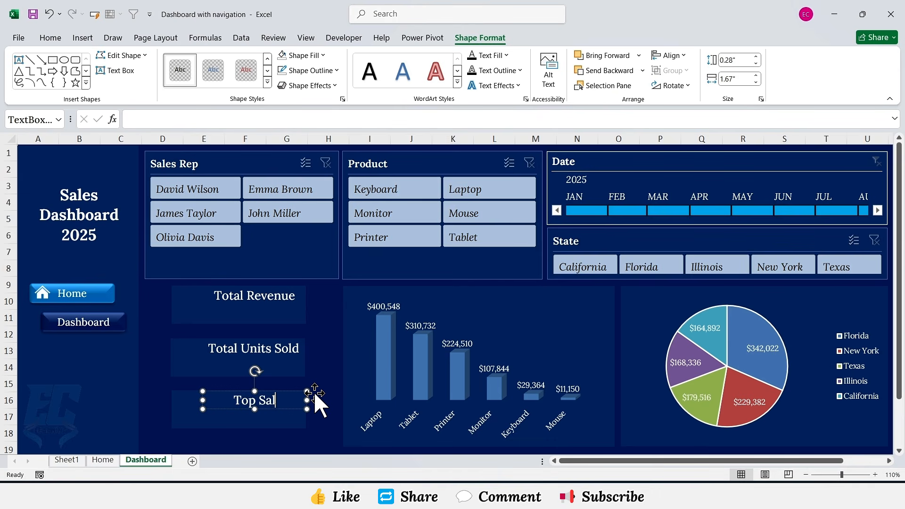
Step: Insert three stock icons: a dollar sign, a shopping cart and a man figure, found by searching dollars, cart and man
click(303, 355)
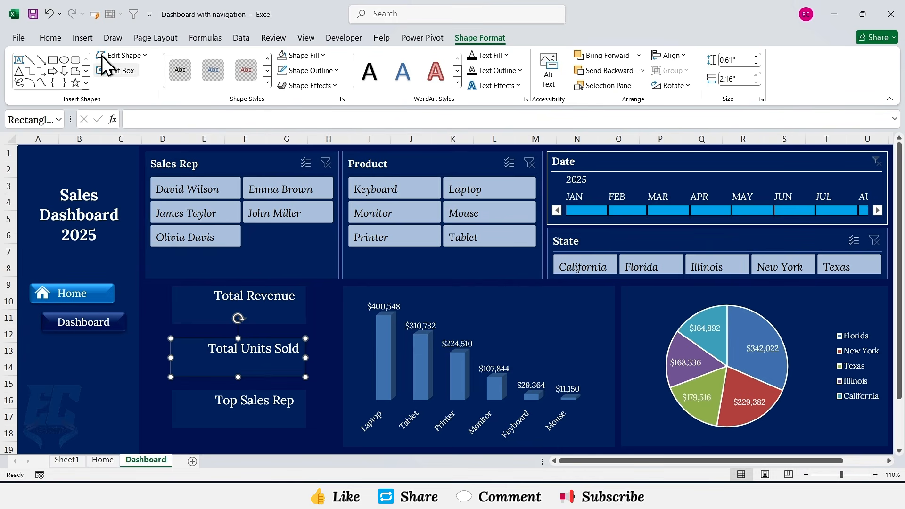
click(78, 38)
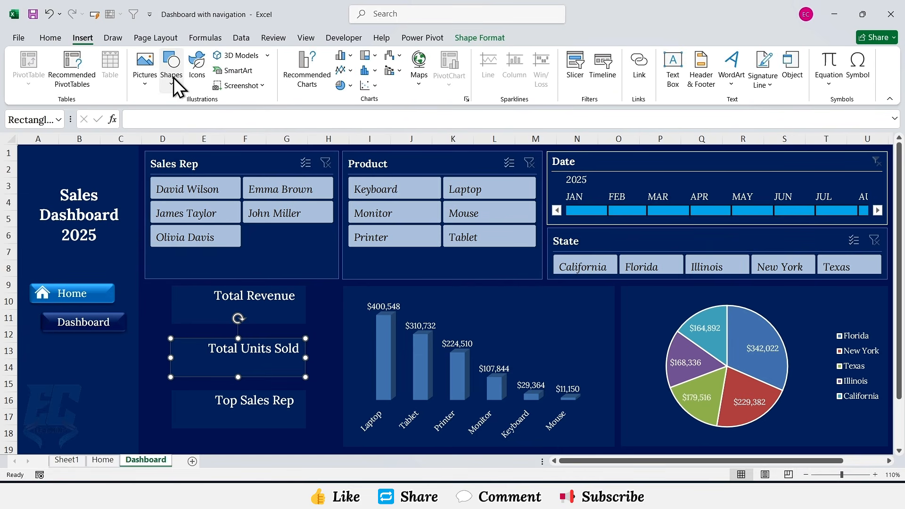
click(198, 70)
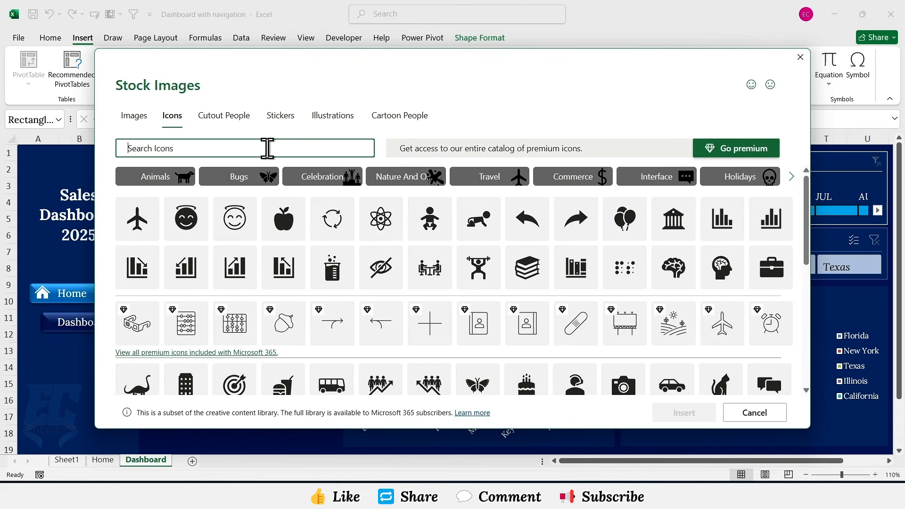
text(dollars)
click(152, 180)
click(250, 152)
key(BackSpace)
key(BackSpace)
key(BackSpace)
key(BackSpace)
key(BackSpace)
key(BackSpace)
key(BackSpace)
text(cart)
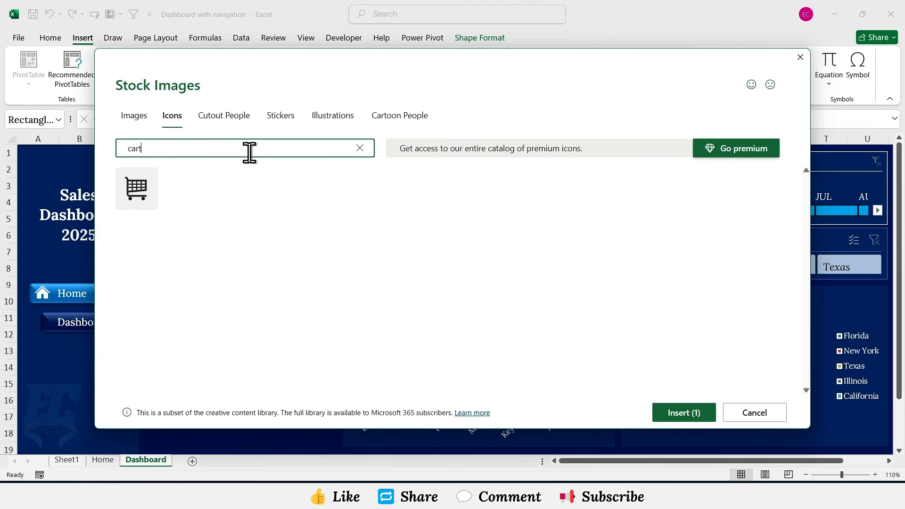
click(146, 183)
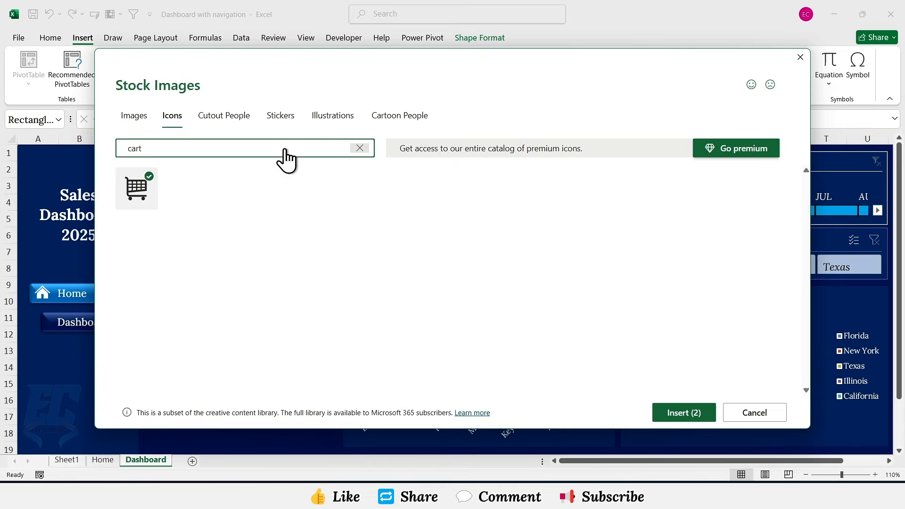
key(BackSpace)
key(BackSpace)
key(BackSpace)
key(BackSpace)
text(man)
click(249, 187)
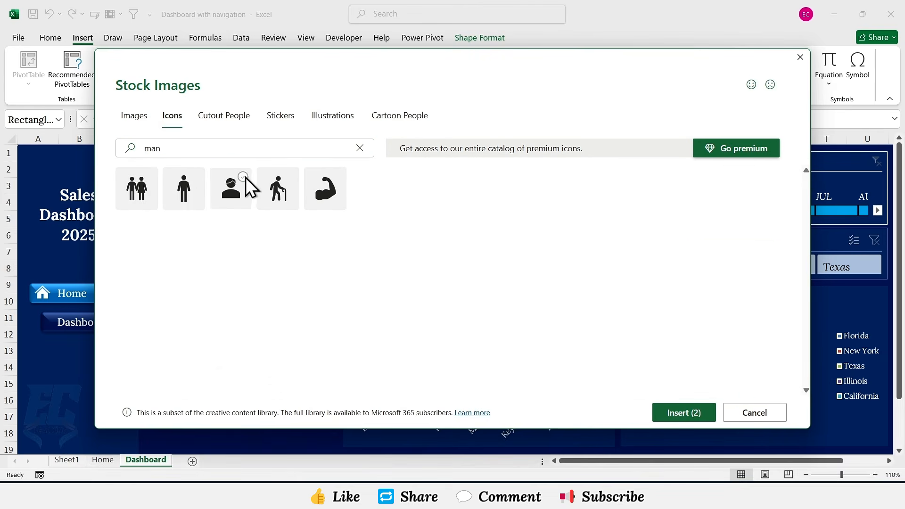
click(678, 414)
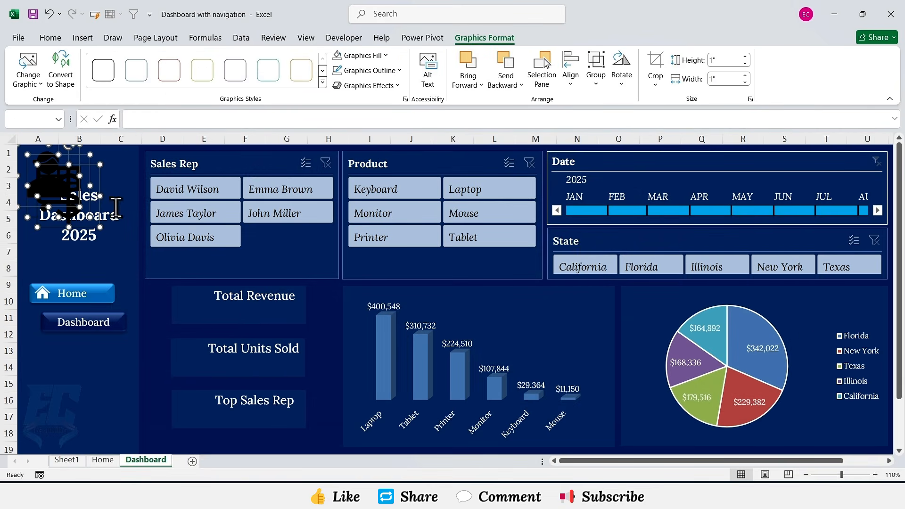
Step: Recolour the three icons white and shrink them to about 0.42 inches square
drag(73, 188, 299, 259)
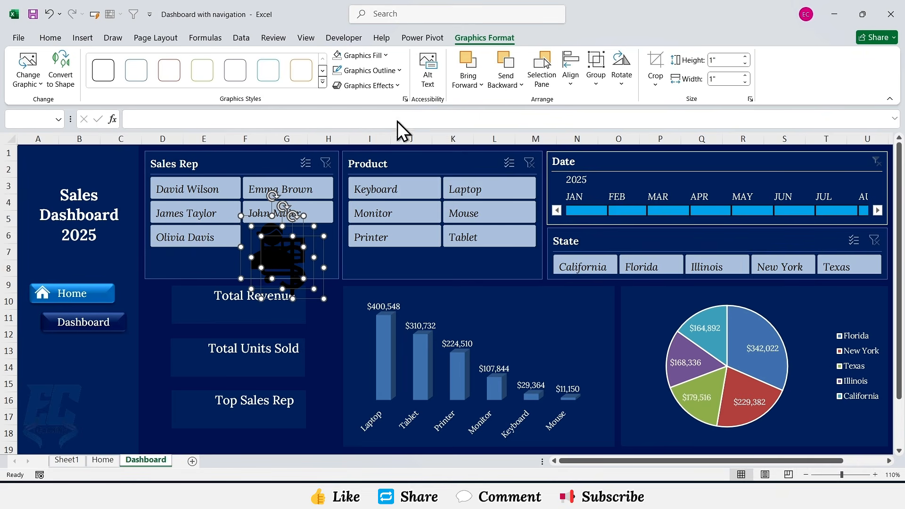
click(386, 56)
click(337, 105)
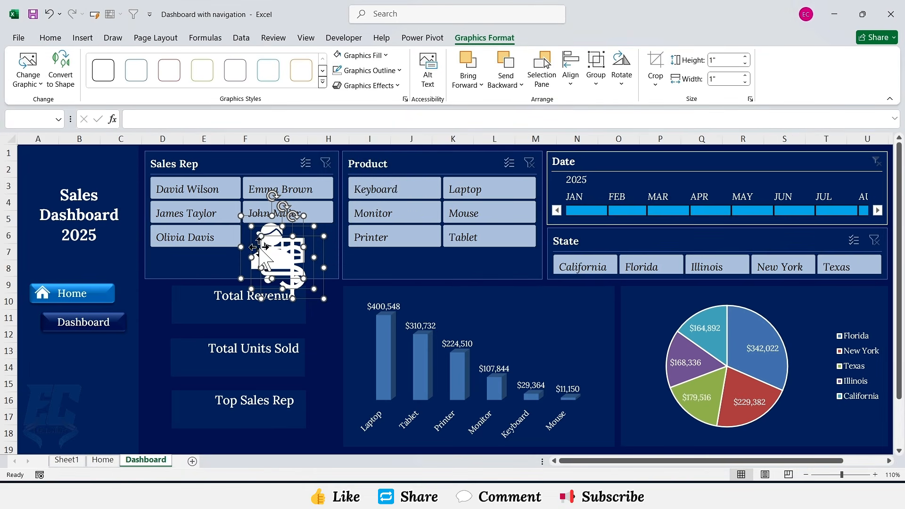
drag(241, 216, 277, 251)
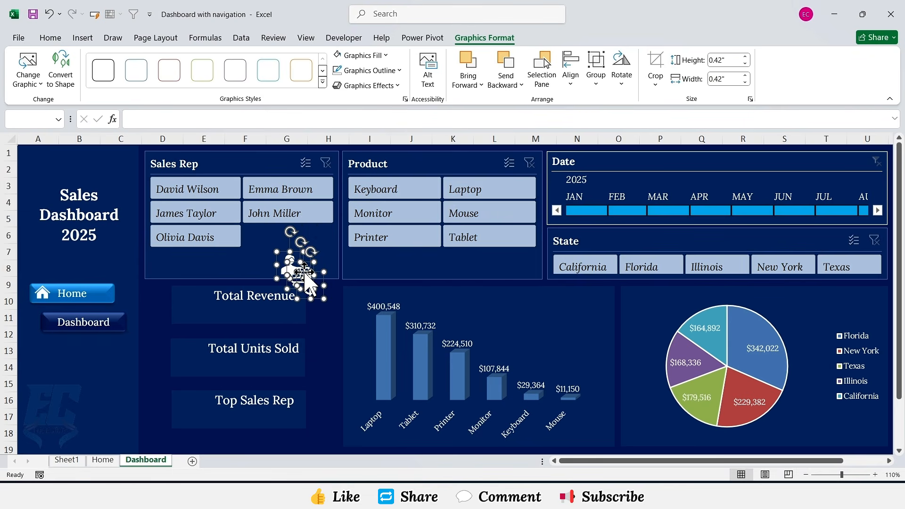
Step: Place the dollar icon beside Total Revenue, the cart beside Total Units Sold, and the man beside Top Sales Rep
click(323, 306)
click(316, 297)
key(Left)
key(Left)
key(Left)
key(Left)
key(Left)
key(Left)
key(Left)
key(Left)
key(Left)
key(Left)
key(Left)
key(Left)
key(Left)
key(Left)
key(Left)
key(Left)
key(Left)
key(Left)
key(Left)
key(Left)
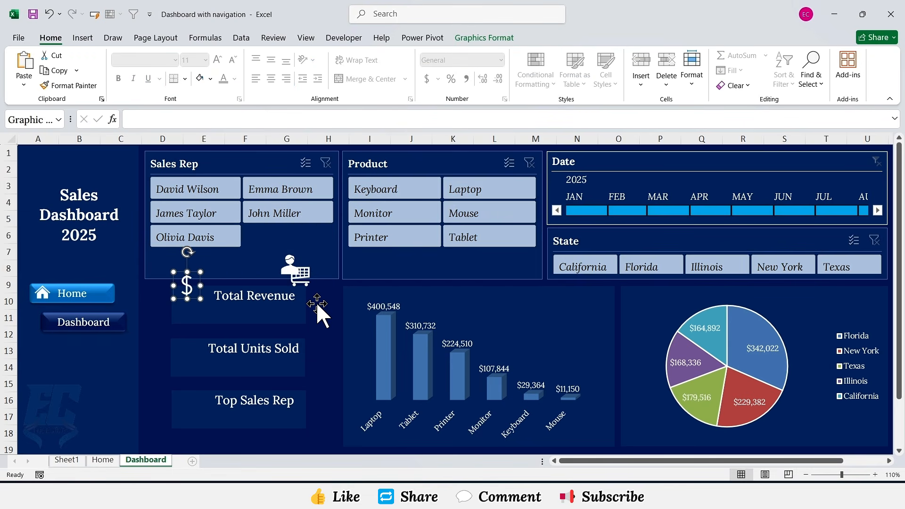
key(Down)
key(Down)
key(Down)
key(Down)
click(305, 278)
click(305, 276)
drag(309, 275, 198, 357)
drag(289, 264, 211, 386)
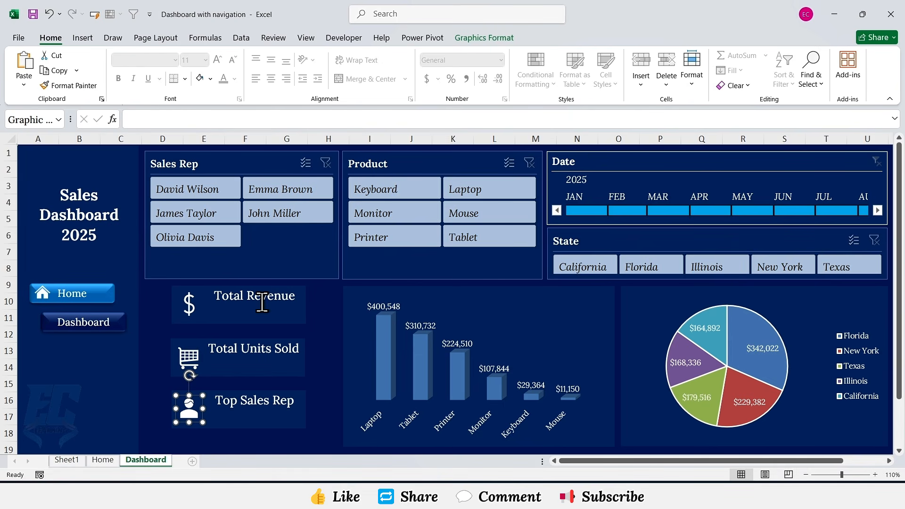
Step: On Sheet1, set cell B4 to reference the total sales pivot value and copy A4's currency formatting onto it
click(64, 460)
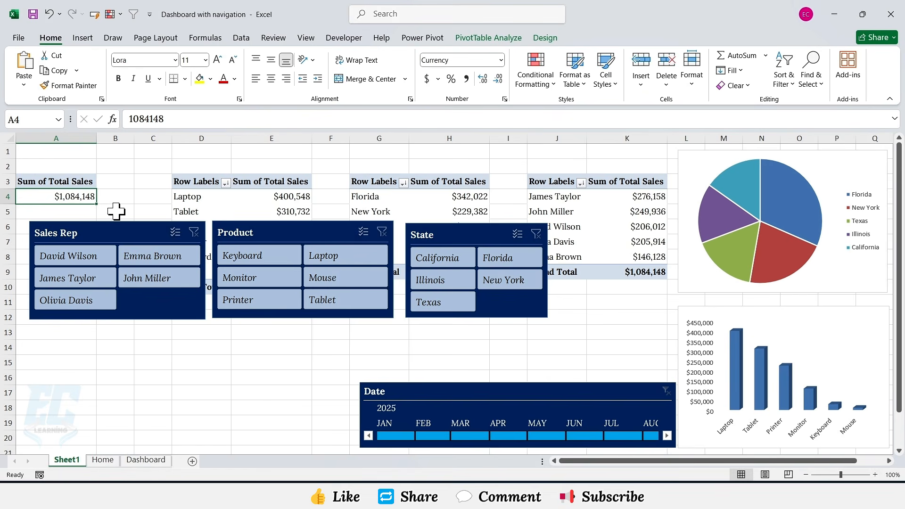
click(117, 197)
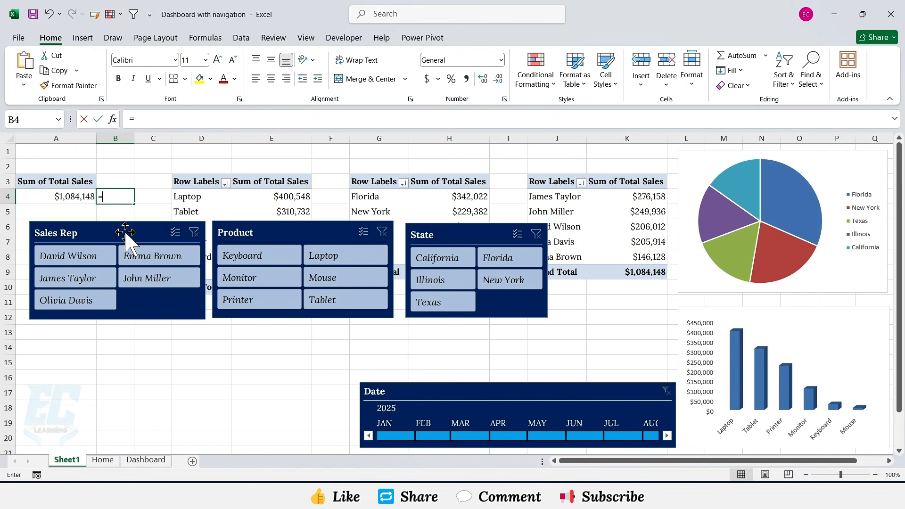
click(66, 198)
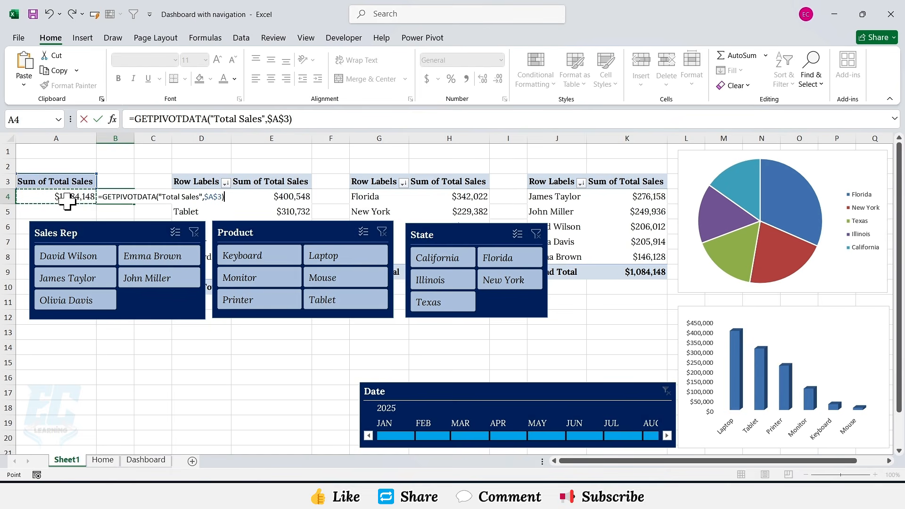
key(Return)
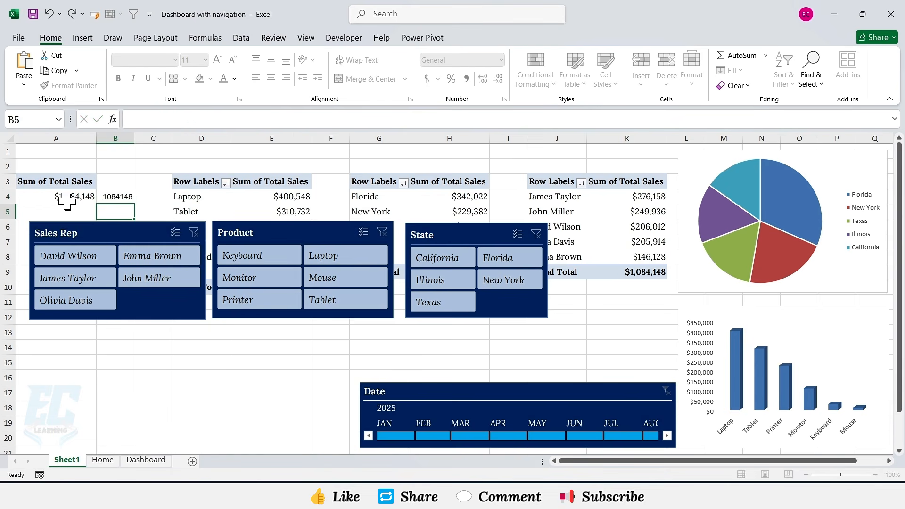
double_click(134, 138)
click(66, 196)
click(68, 85)
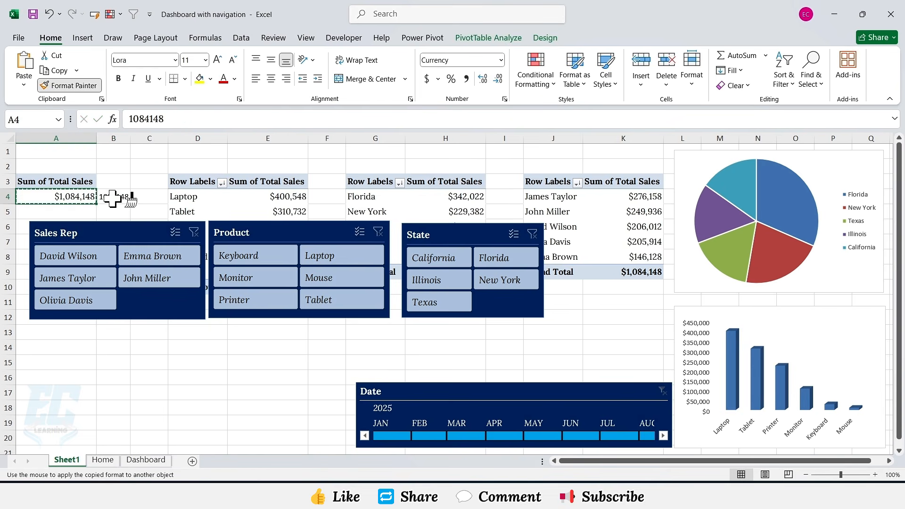
click(114, 196)
double_click(130, 138)
Step: On the dashboard, duplicate the Total Revenue text box and move the copy just below the label
click(145, 459)
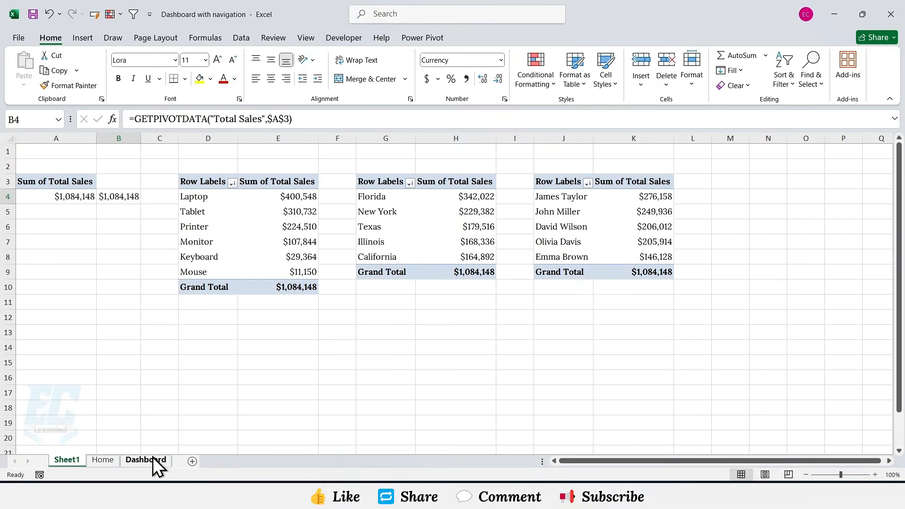
click(265, 296)
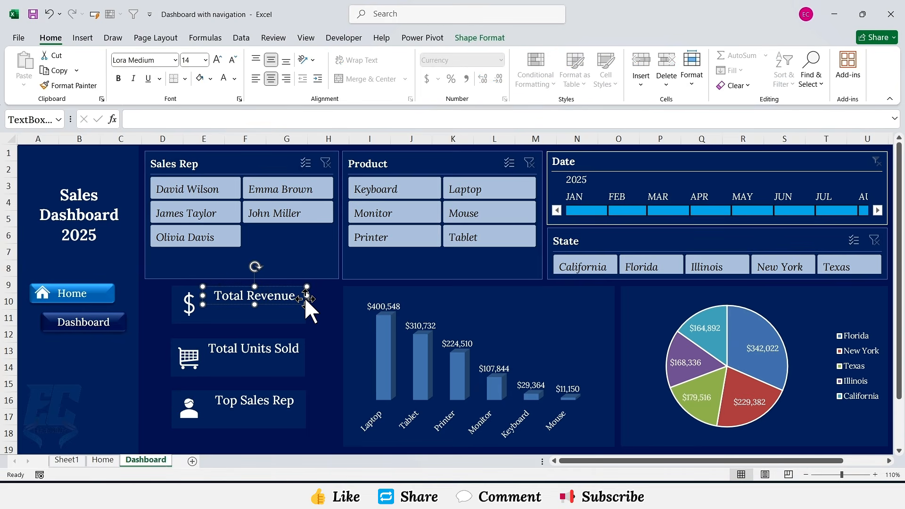
key(ctrl+d)
key(Left)
key(Left)
key(Left)
key(Left)
key(Left)
key(Left)
key(Left)
key(Left)
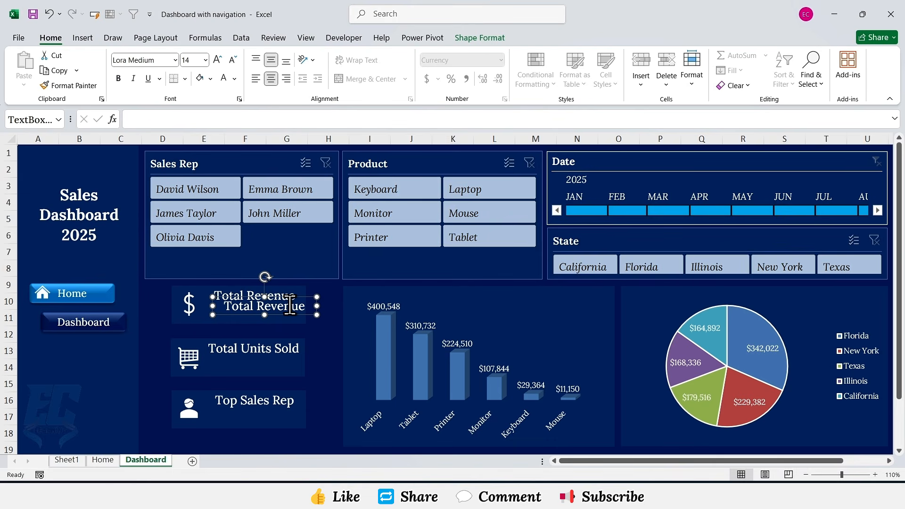
key(Down)
key(Down)
key(Down)
key(Down)
key(Down)
key(Down)
key(Down)
key(Down)
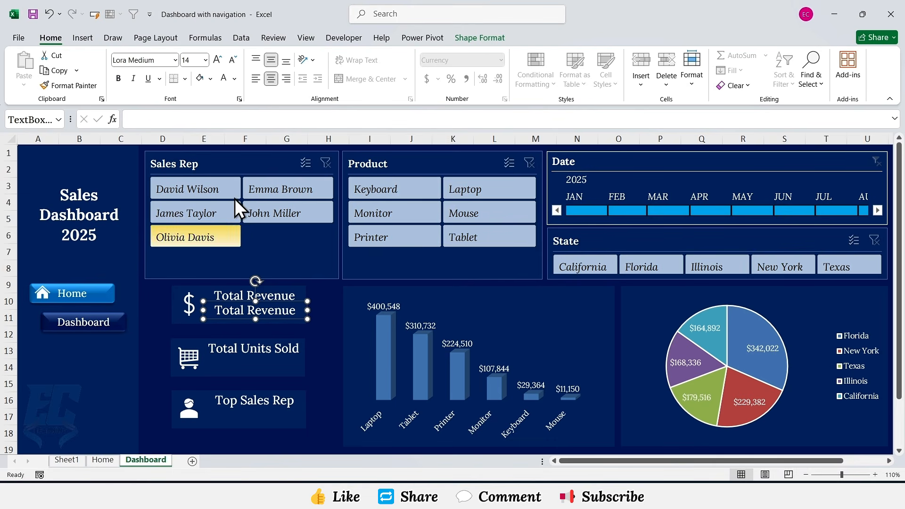
Step: Link the copied text box to Sheet1!B4 so it shows the total revenue value
click(203, 124)
text(=)
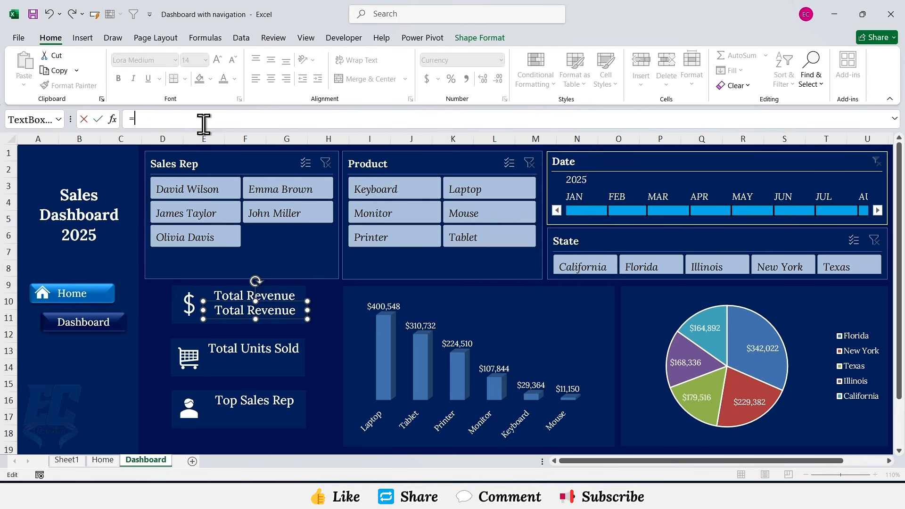
click(74, 462)
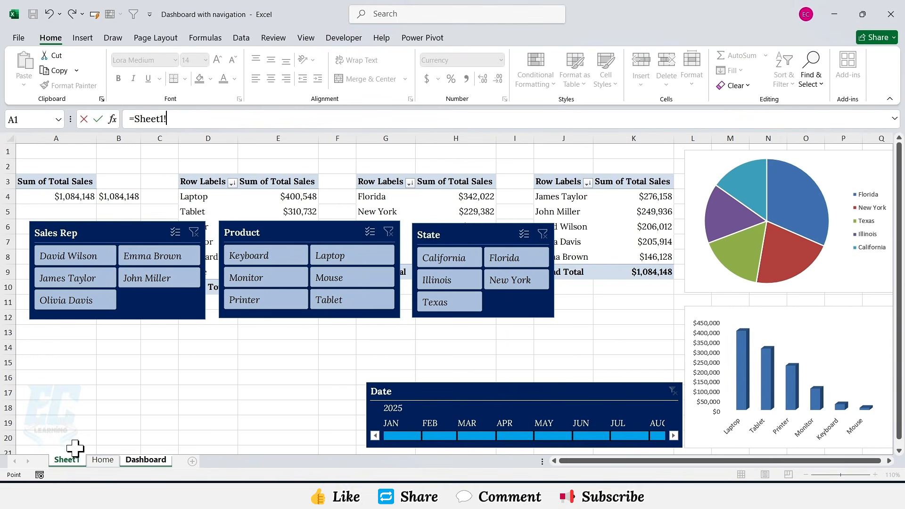
click(122, 196)
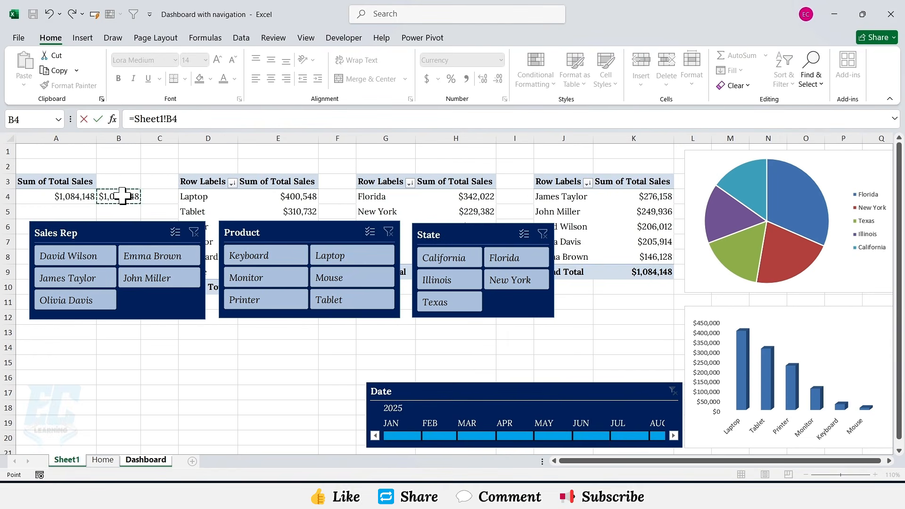
key(Return)
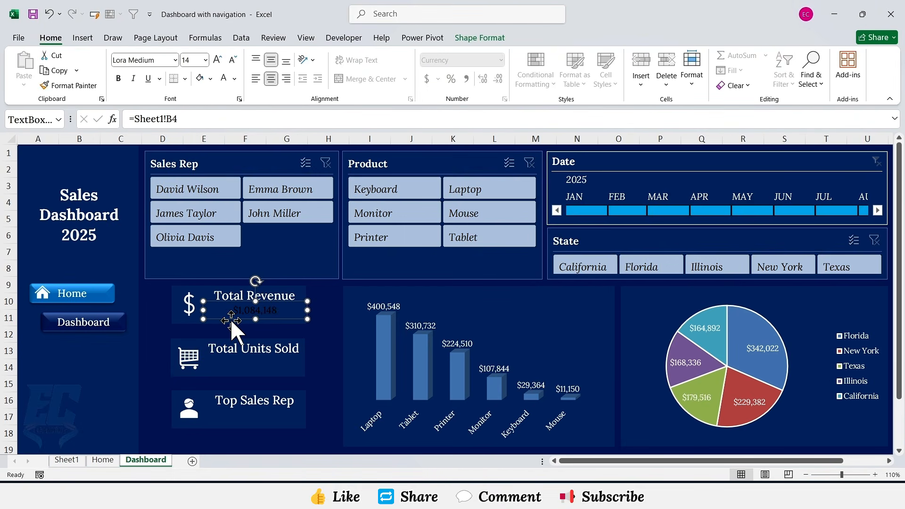
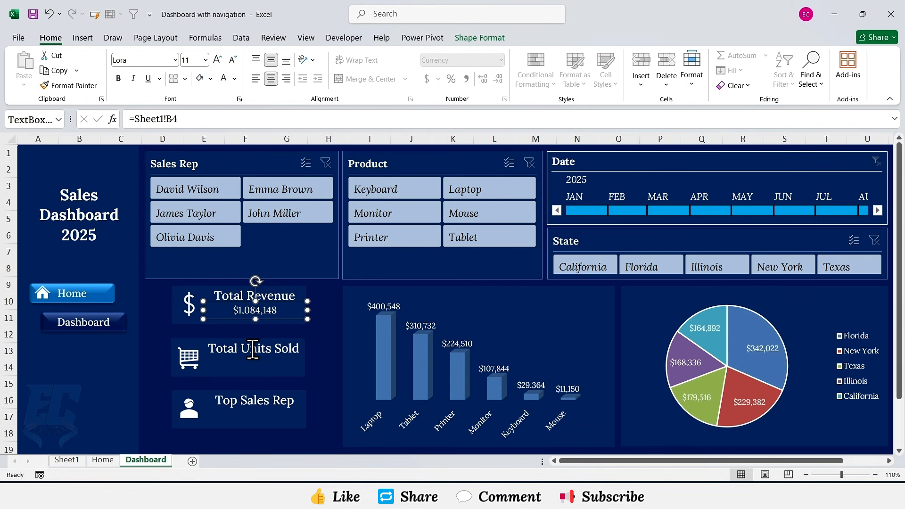
Step: On Sheet1, copy the total sales pivot table to A8 and change its value field from Total Sales to Quantity
click(297, 354)
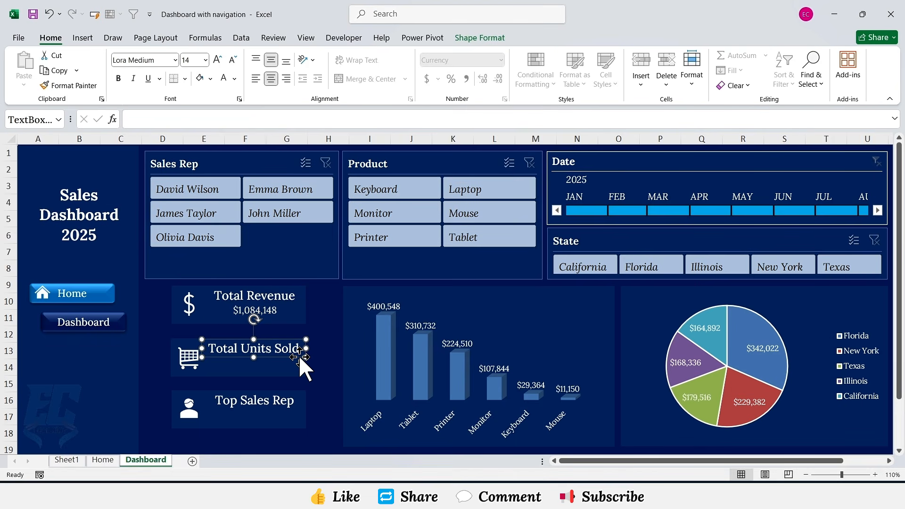
click(68, 460)
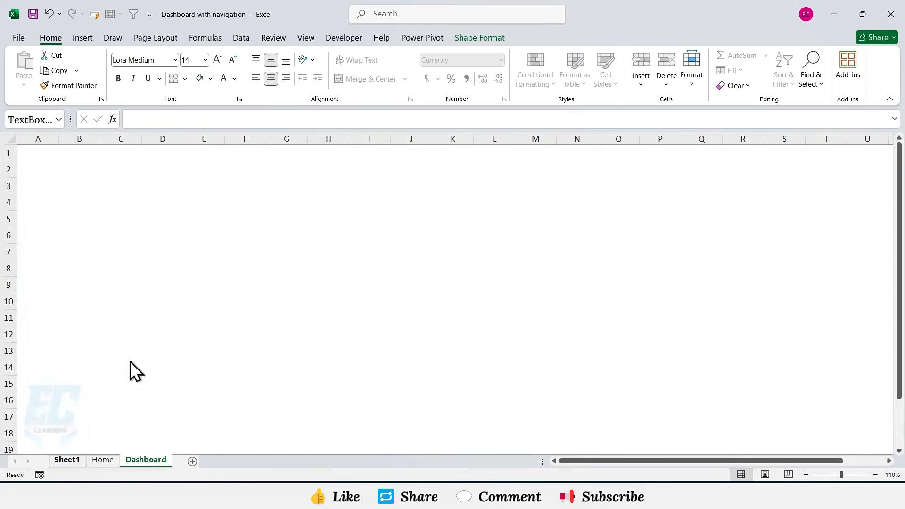
click(77, 181)
key(ctrl+c)
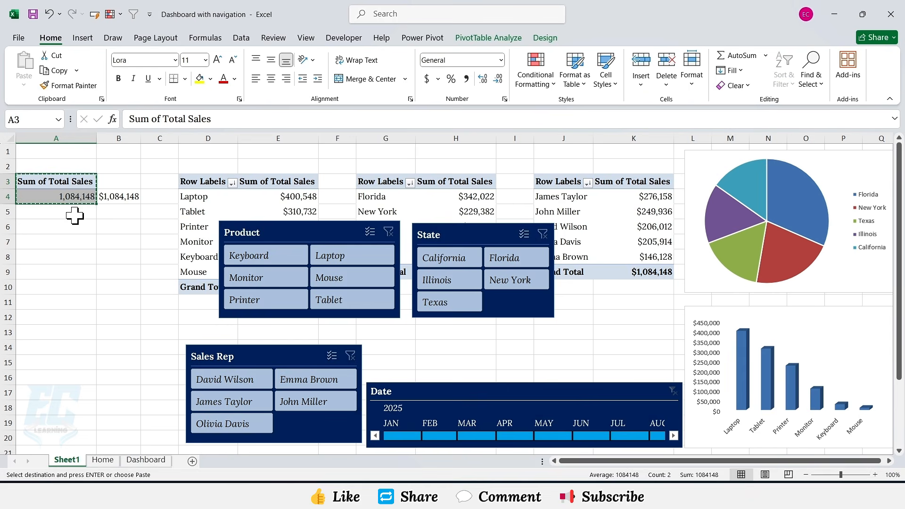
click(52, 257)
key(ctrl+v)
click(481, 40)
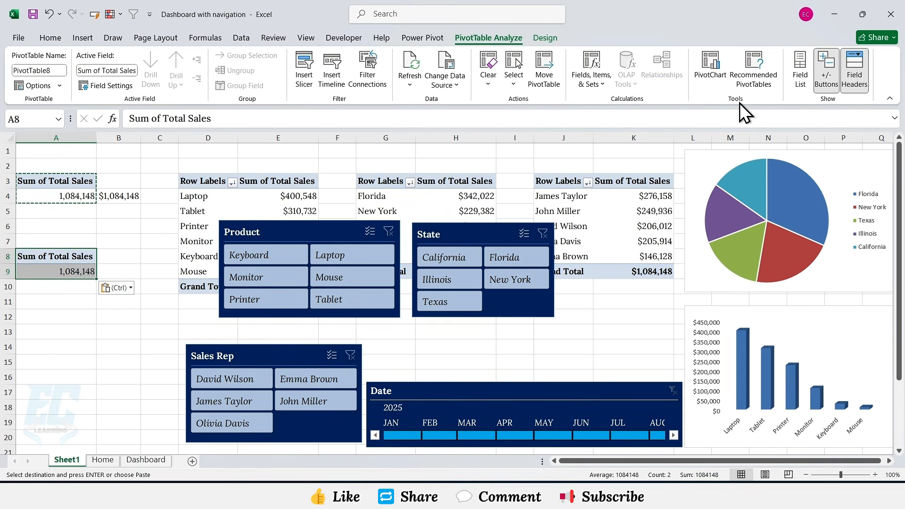
click(800, 70)
click(361, 385)
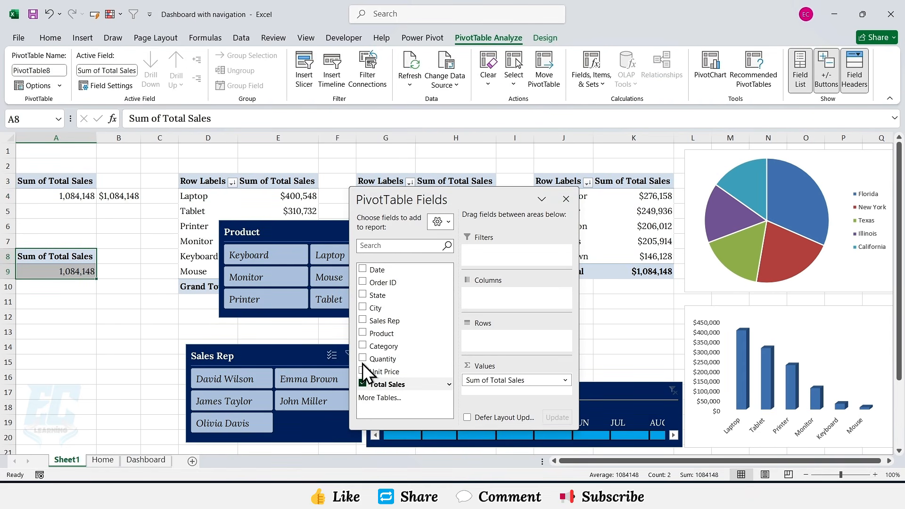
drag(373, 360, 497, 387)
drag(133, 278, 137, 270)
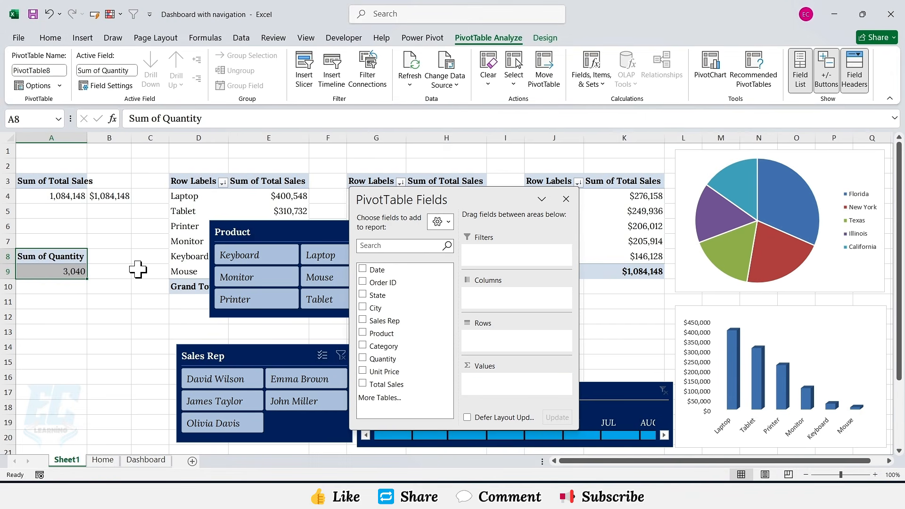
Step: Set cell B9 to reference the Sum of Quantity pivot value in A9
click(65, 271)
click(97, 272)
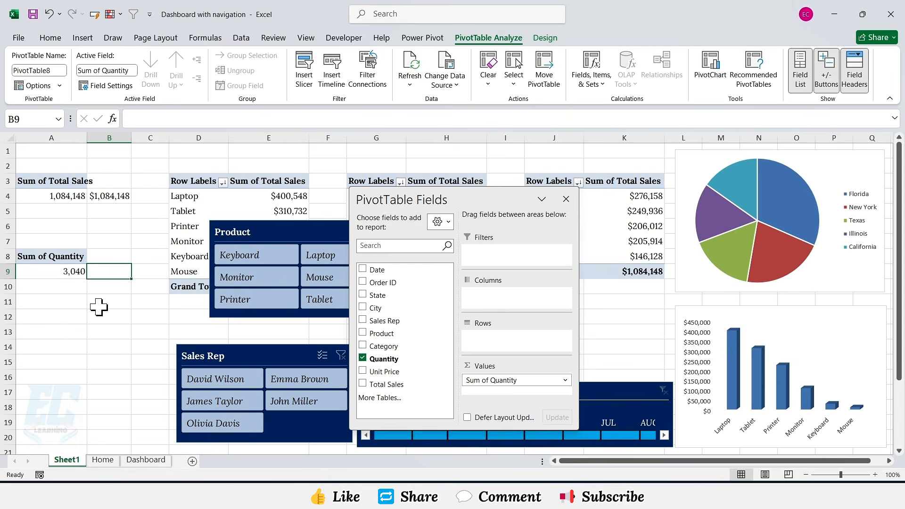
text(=)
click(66, 272)
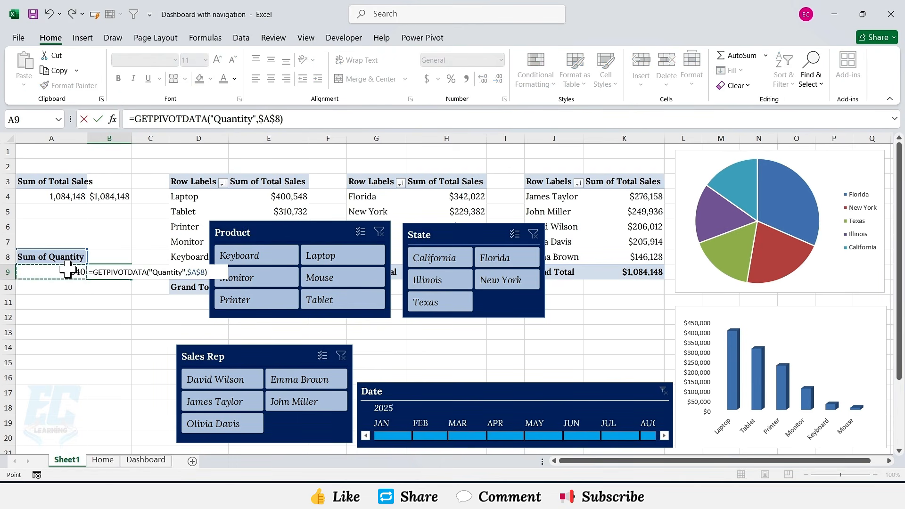
key(Return)
key(Up)
Step: On the dashboard, duplicate the revenue value text box and move the copy below the Total Units Sold label
click(144, 459)
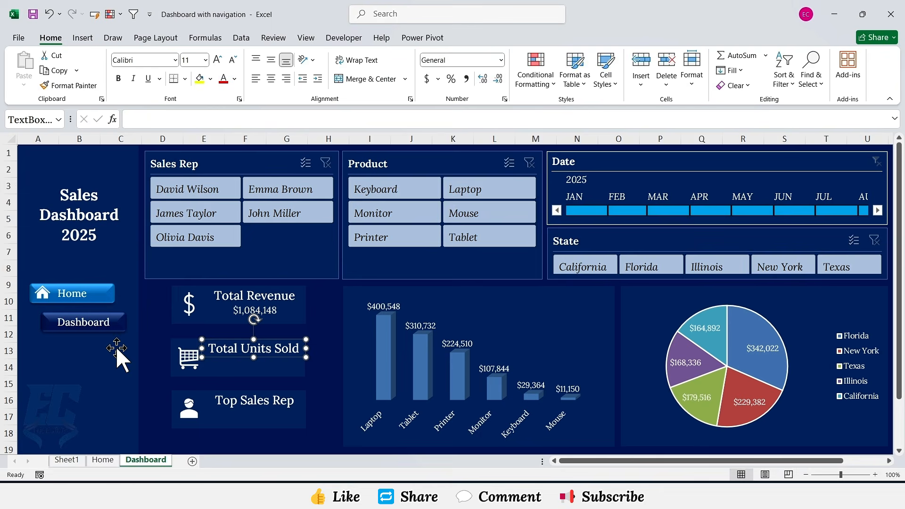
click(276, 312)
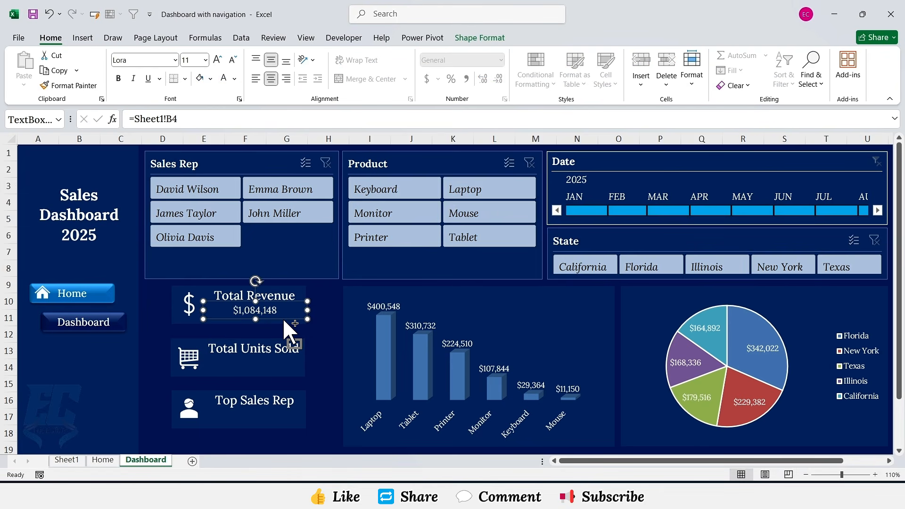
drag(261, 310, 257, 368)
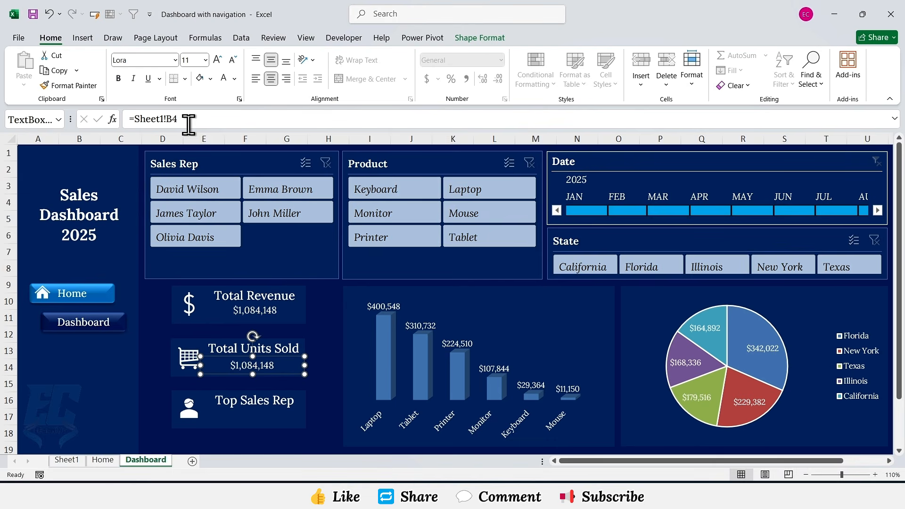
Step: Link the copied text box to Sheet1!B9 so it shows the total units value
drag(130, 118, 188, 165)
text(=)
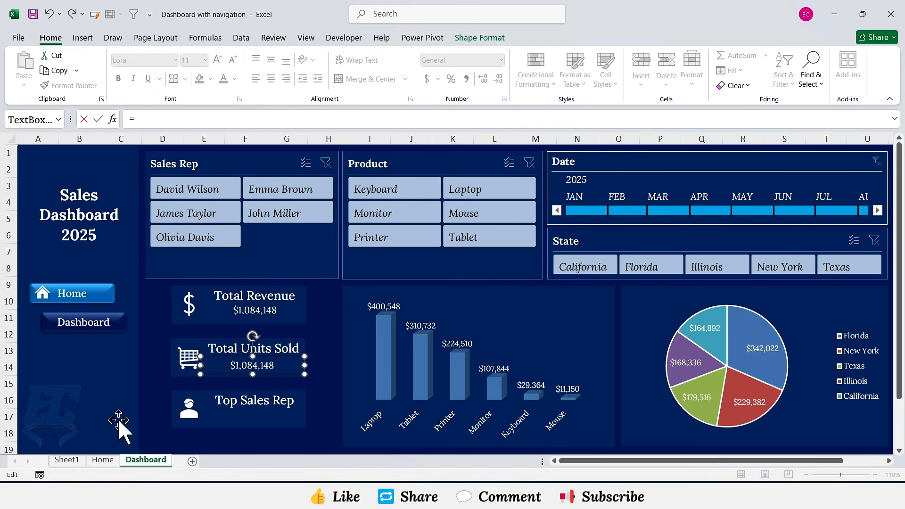
click(61, 458)
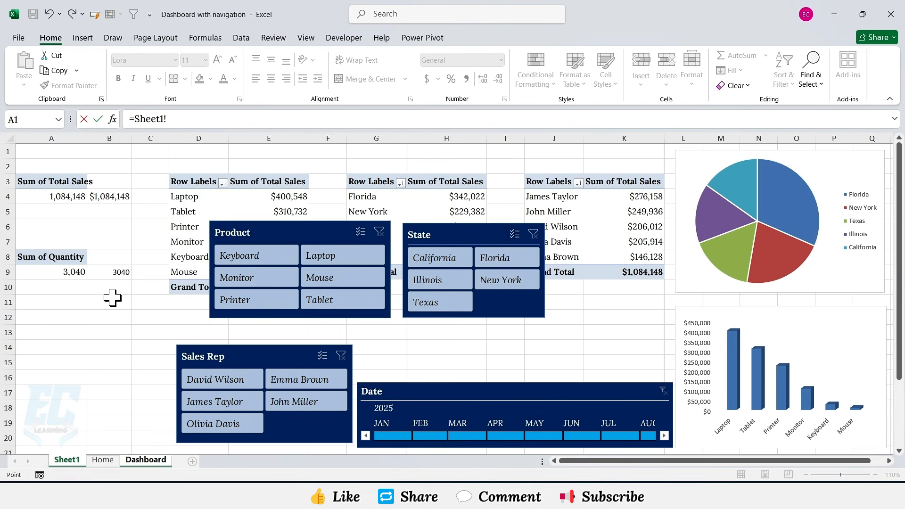
click(120, 272)
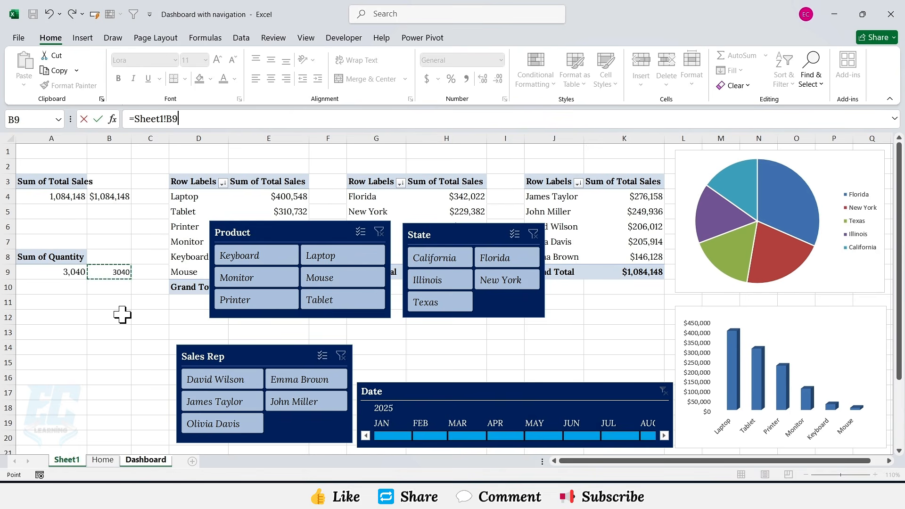
key(Return)
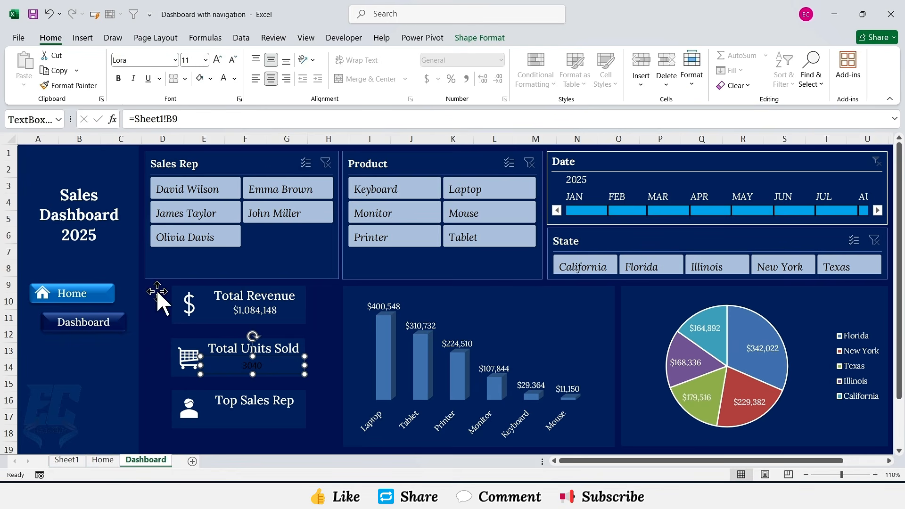
Step: Set the units value text box font to Lora
click(175, 59)
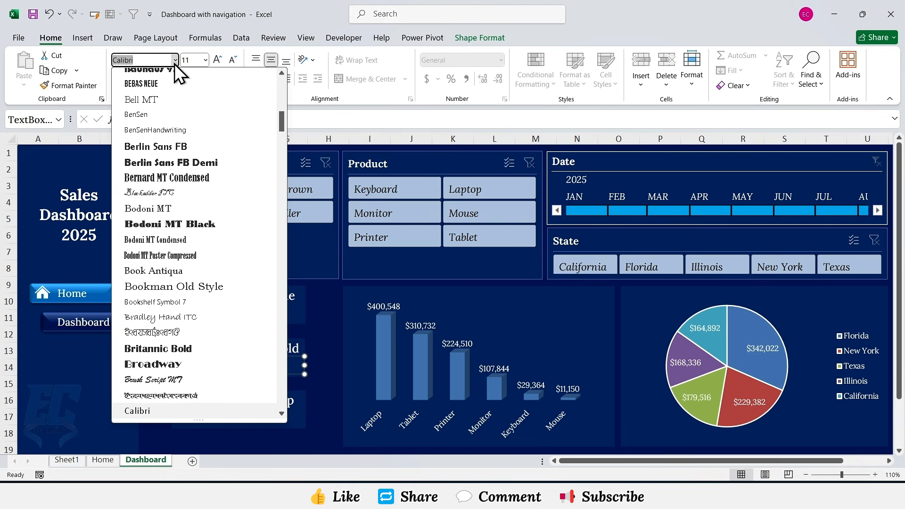
text(Lora)
key(BackSpace)
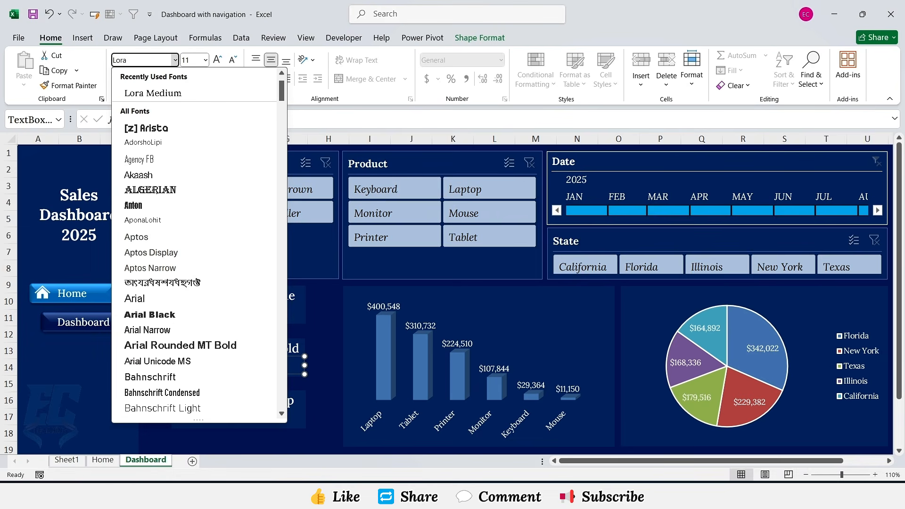
key(Return)
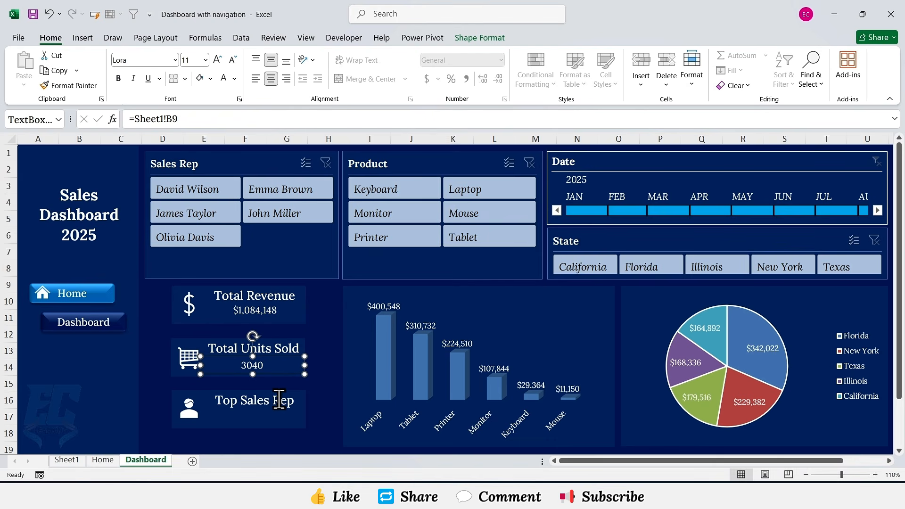
Step: Duplicate the units value text box and place the copy below the Top Sales Rep label
key(ctrl+d)
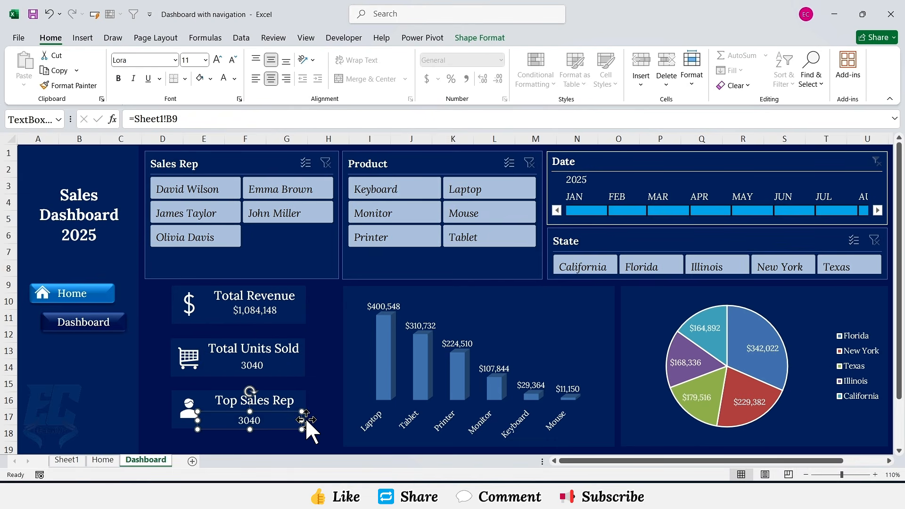
drag(306, 421, 307, 420)
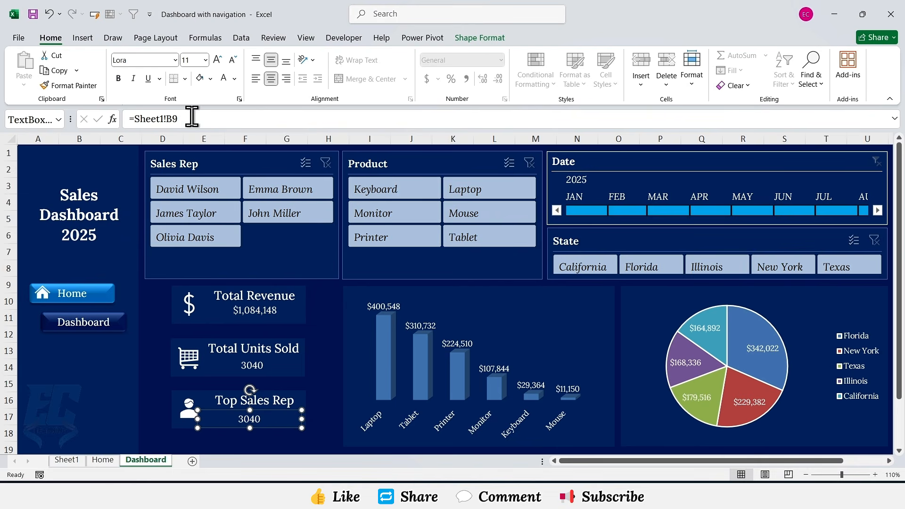
Step: Link the new text box to Sheet1!J4 so it shows the top sales rep's name
drag(188, 117, 127, 117)
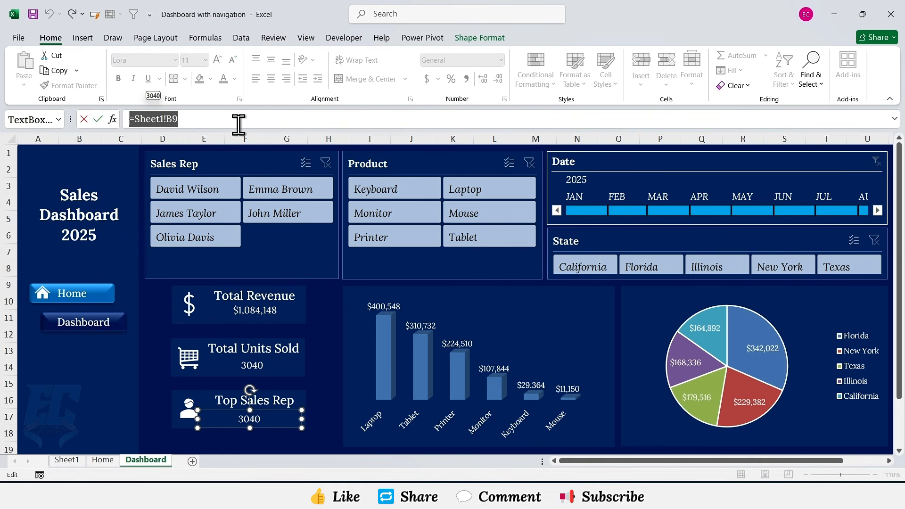
text(=)
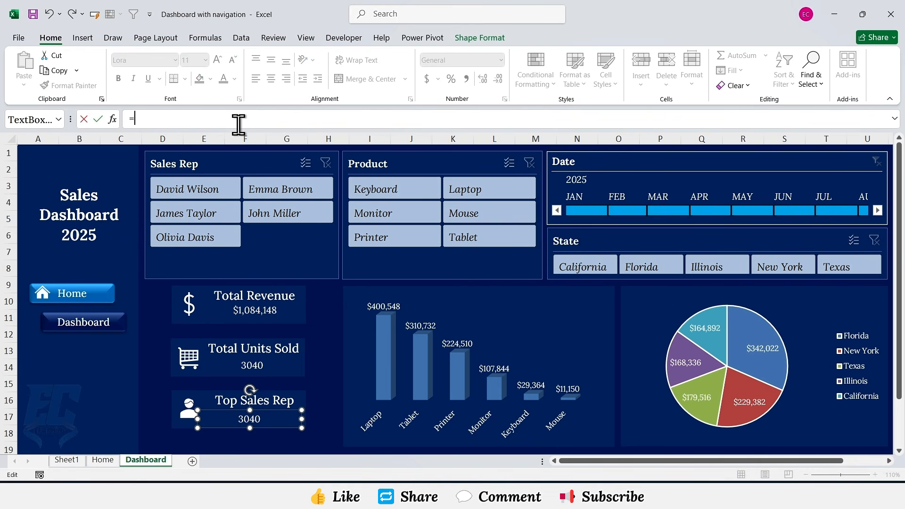
click(66, 460)
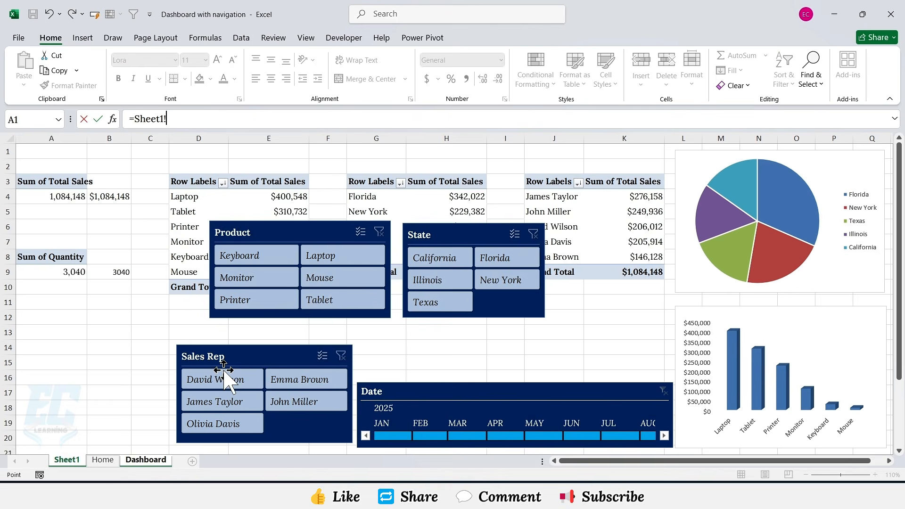
click(554, 195)
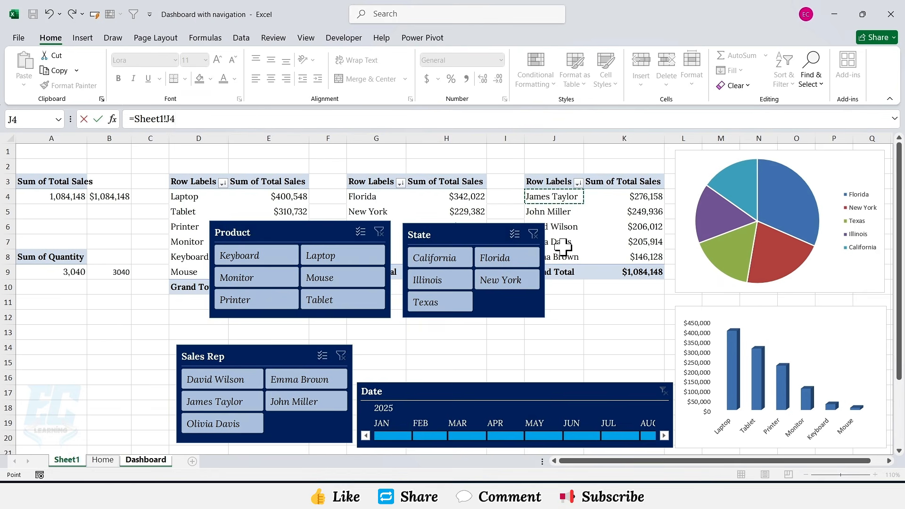
key(Return)
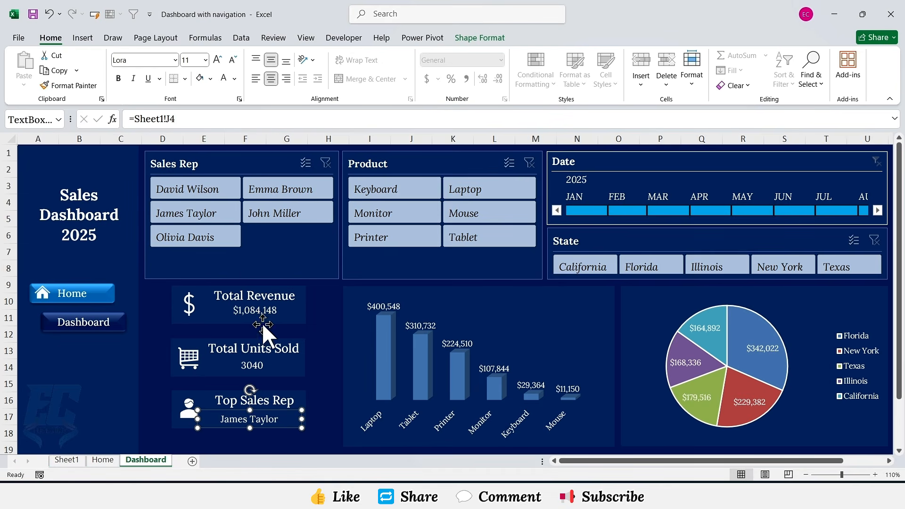
drag(272, 410, 274, 409)
Step: Open the Sales Rep slicer's report connections and also connect it to PivotTable3 and PivotTable4
click(268, 163)
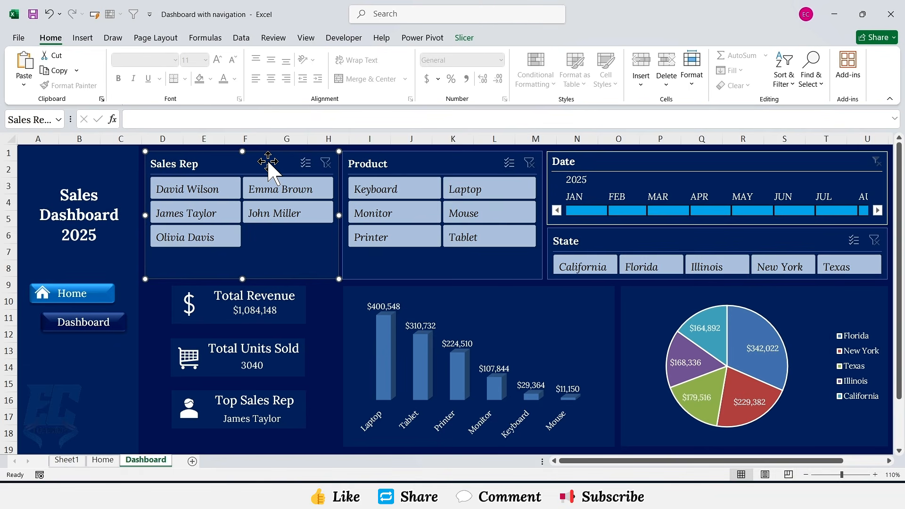
right_click(268, 163)
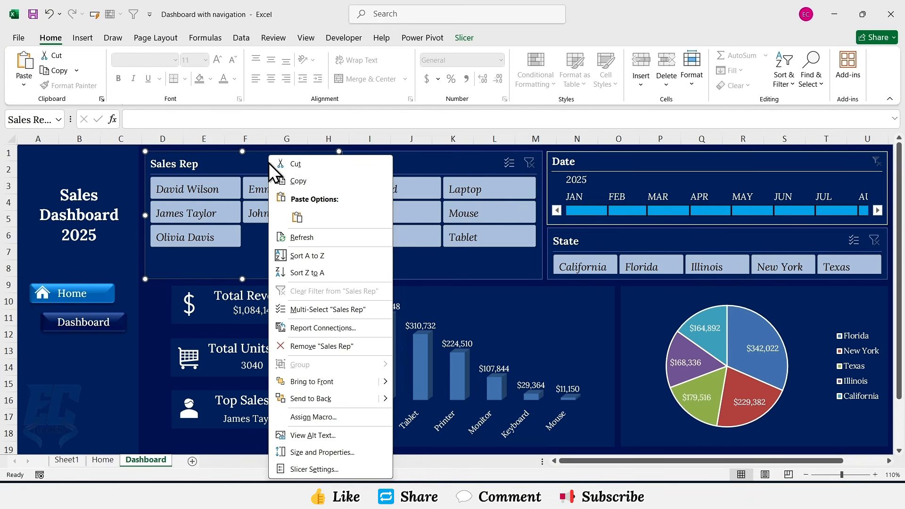
click(309, 327)
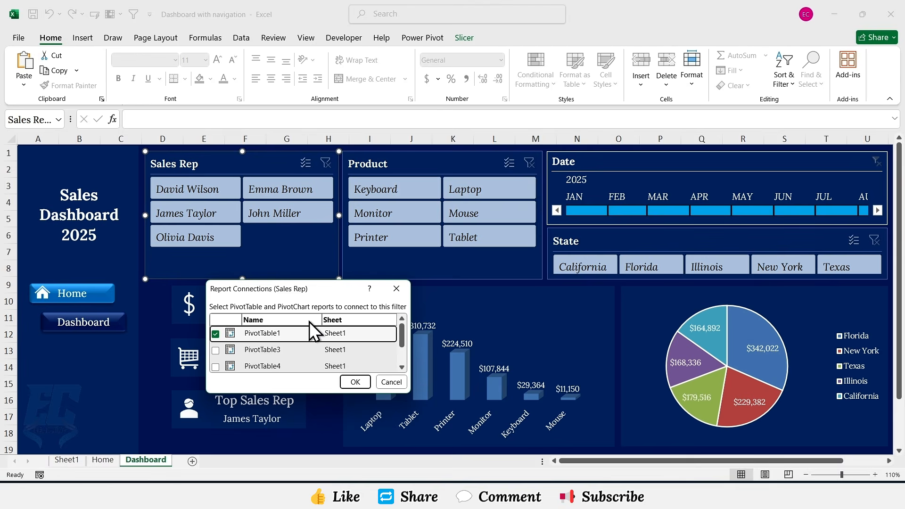
click(216, 350)
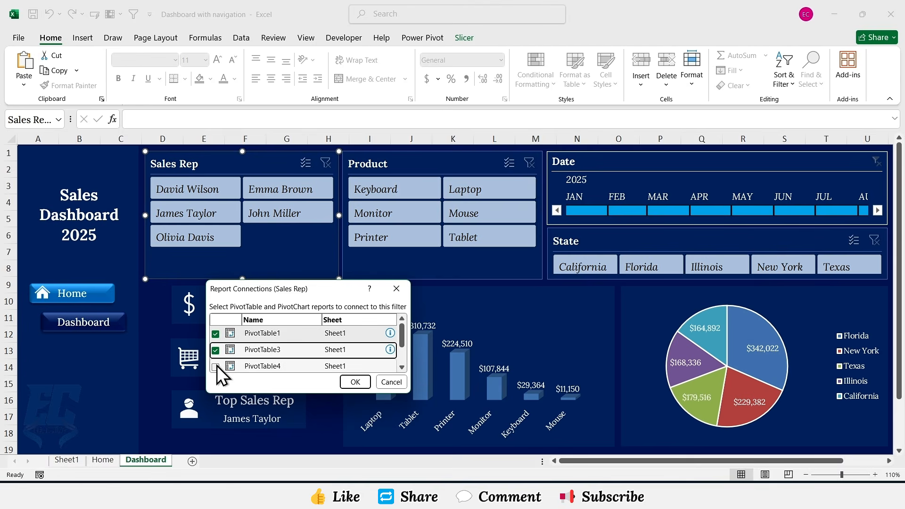
click(215, 366)
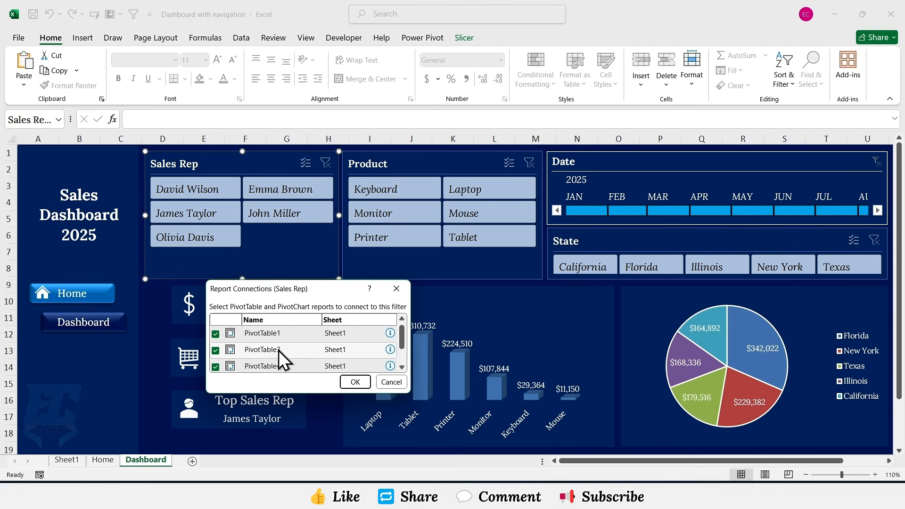
click(356, 382)
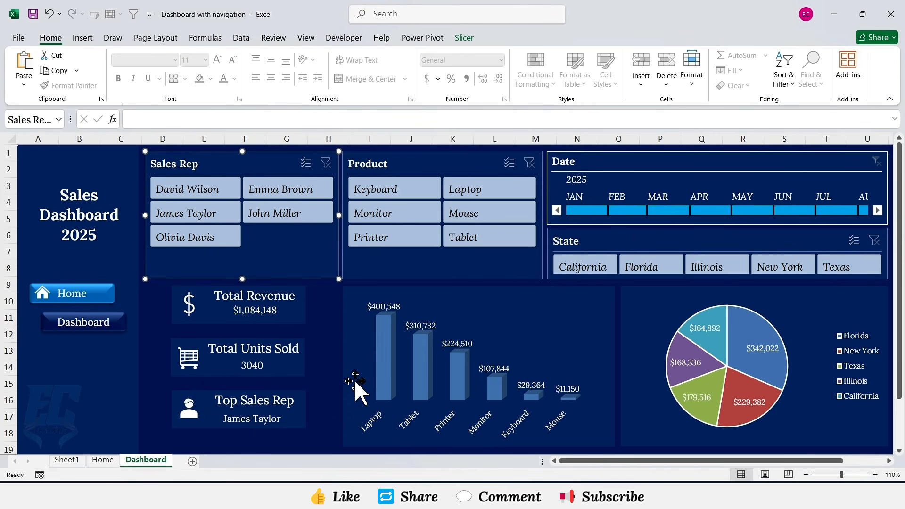
Step: Connect the Product slicer to PivotTable3 and PivotTable4 as well through its report connections
right_click(439, 160)
click(468, 326)
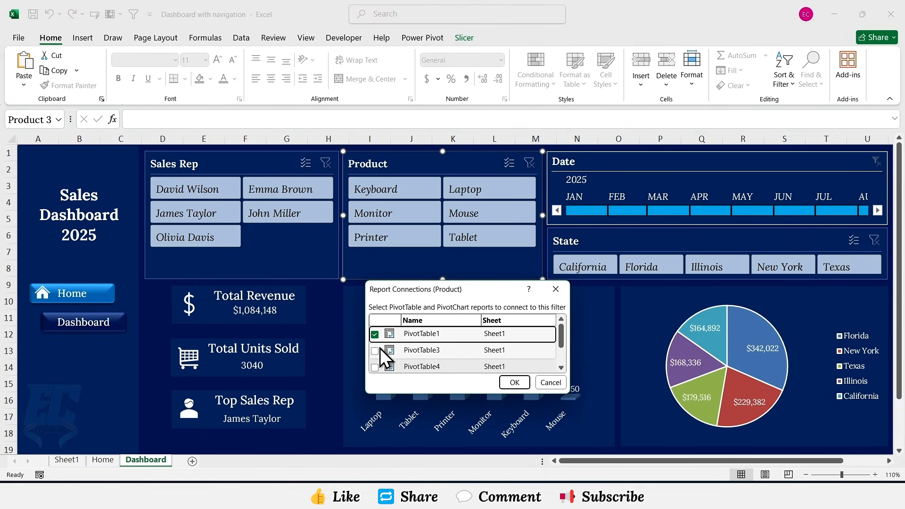
click(375, 351)
click(375, 367)
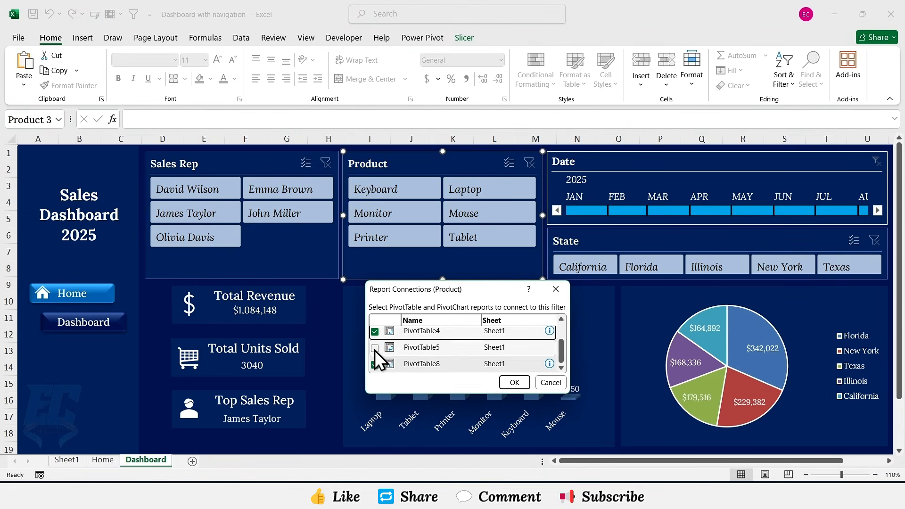
click(514, 382)
Step: Open the Date timeline's report connections and connect it to the remaining pivot tables as well
right_click(627, 160)
click(653, 283)
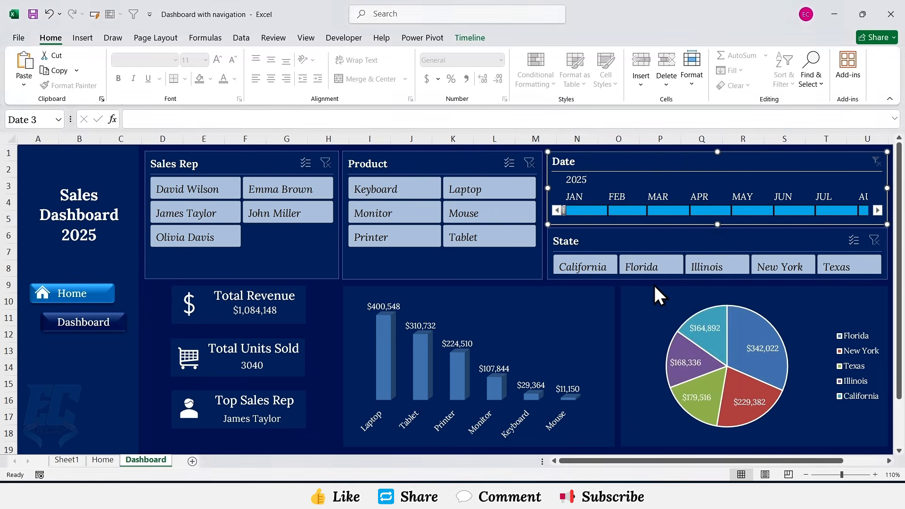
click(561, 310)
click(561, 326)
scroll(562, 328, down, 2)
click(561, 306)
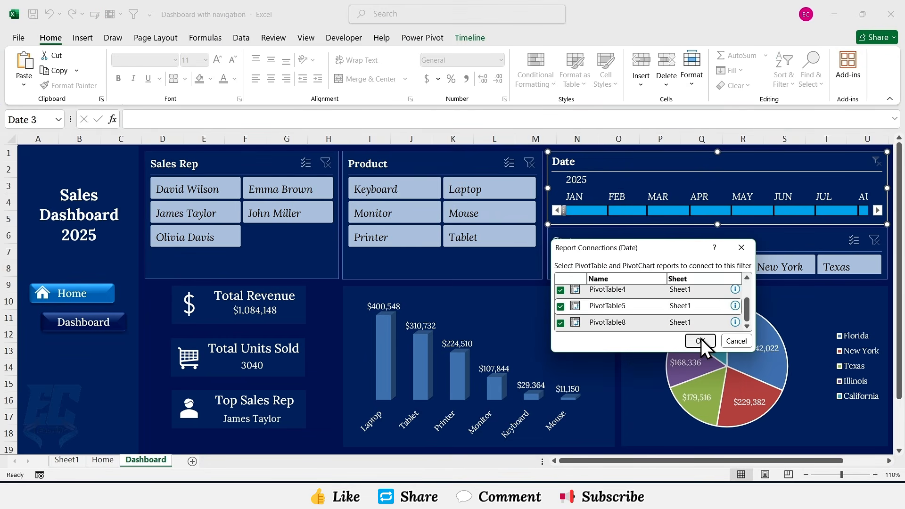
click(701, 340)
Step: Connect the State slicer to PivotTable3, PivotTable4, PivotTable5 and PivotTable8 through its report connections
right_click(688, 245)
click(724, 326)
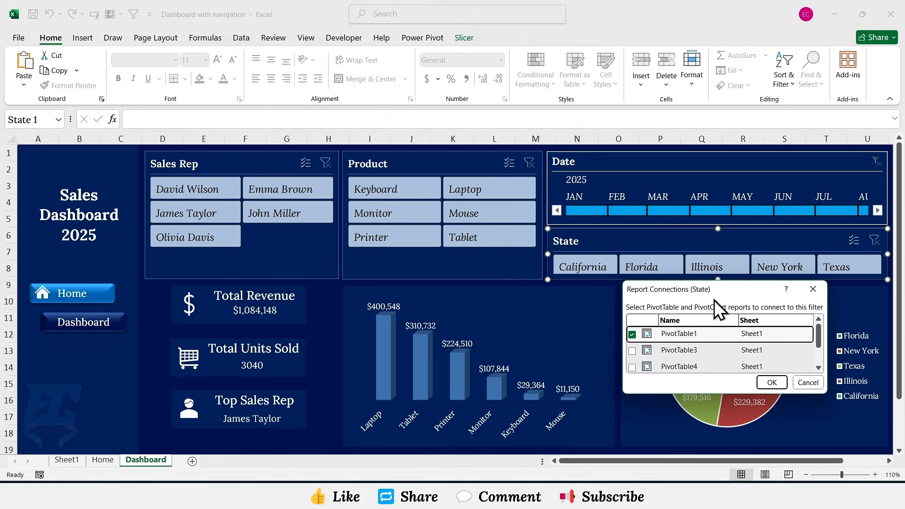
click(632, 351)
click(633, 368)
scroll(654, 343, down, 2)
click(633, 348)
click(762, 384)
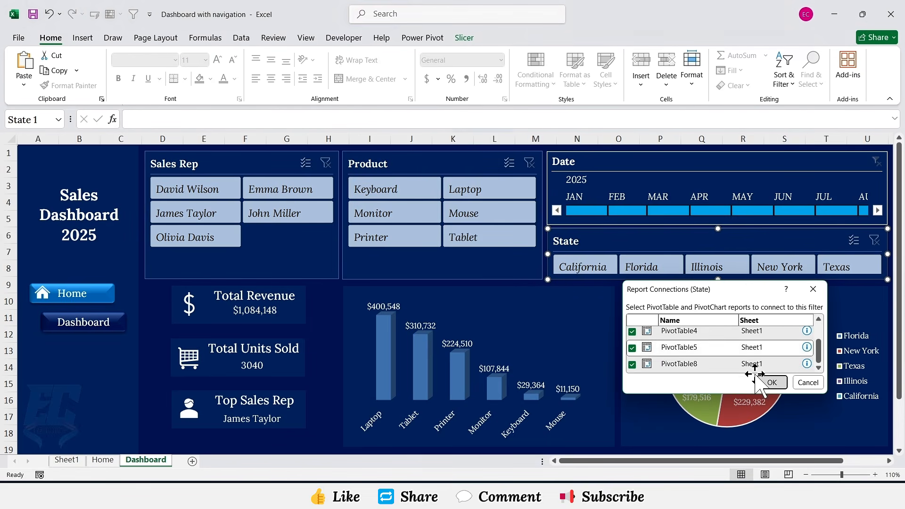
Step: Test the Sales Rep slicer by selecting each sales rep in turn and checking the dashboard updates
click(188, 191)
click(251, 191)
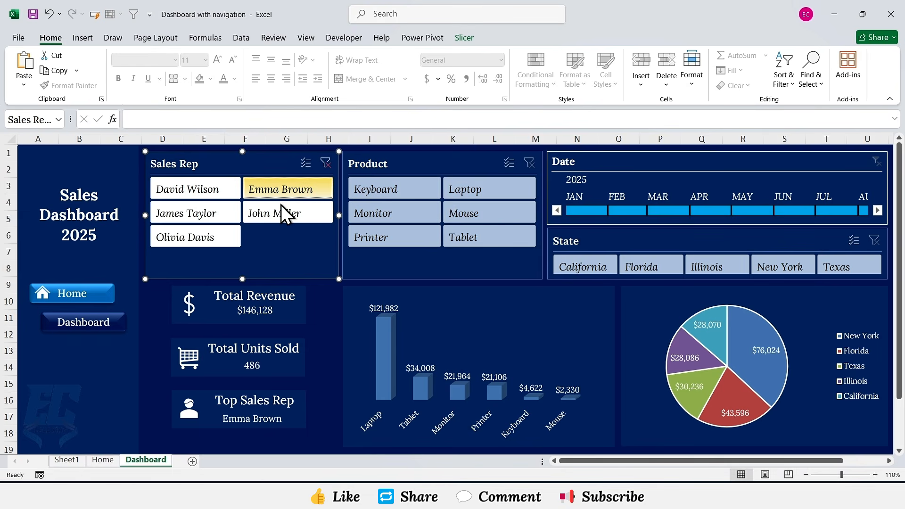
click(282, 212)
click(221, 215)
click(228, 238)
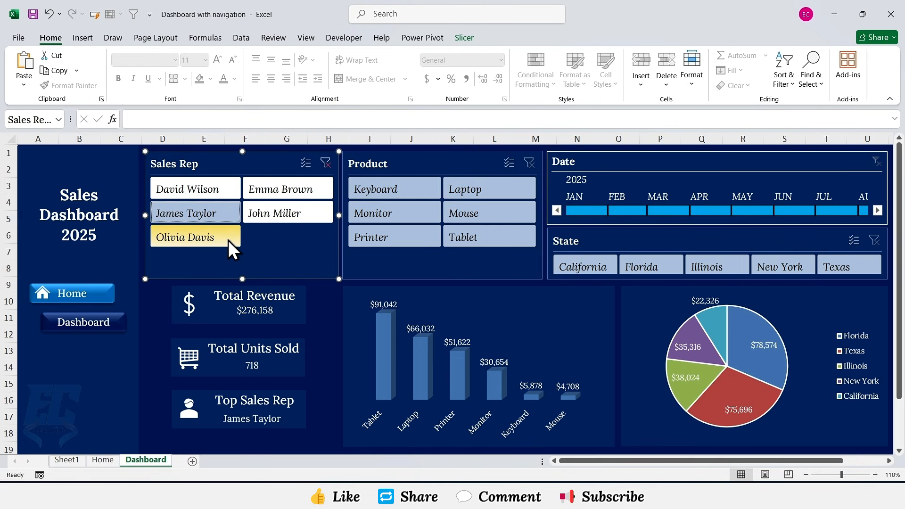
Step: Test the Product slicer by selecting Keyboard, Laptop, Monitor and Mouse in turn, then clear its filter
click(371, 187)
click(489, 192)
click(405, 209)
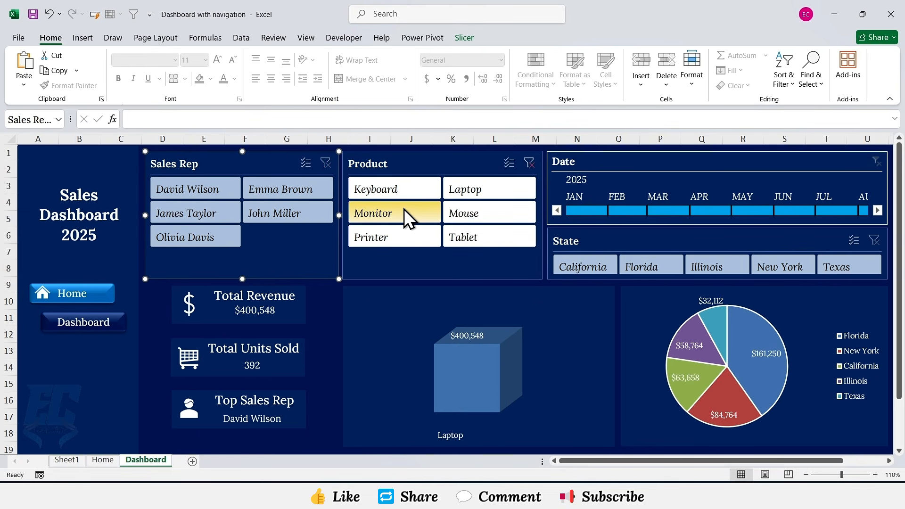
click(464, 212)
click(530, 163)
Step: Select California, Florida, Illinois and New York in the State slicer, clear it, then pick February and March on the timeline
click(585, 262)
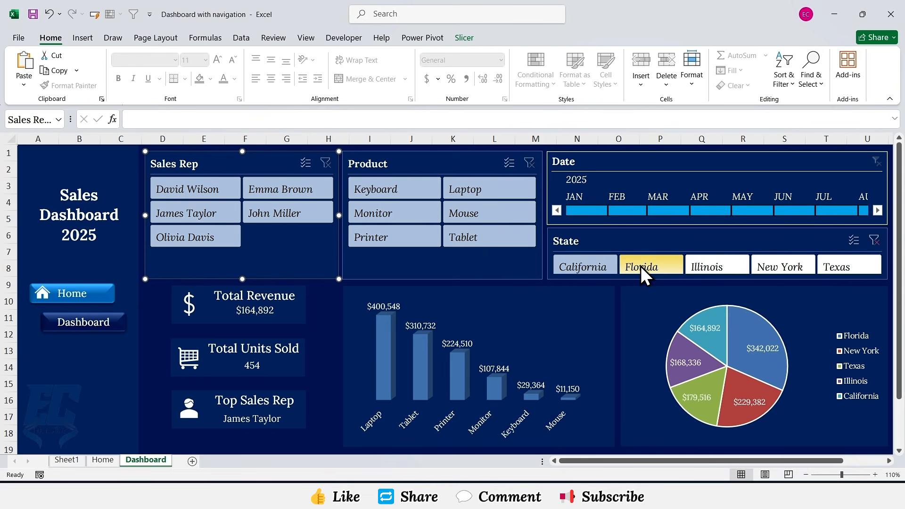
click(643, 269)
click(704, 265)
click(757, 273)
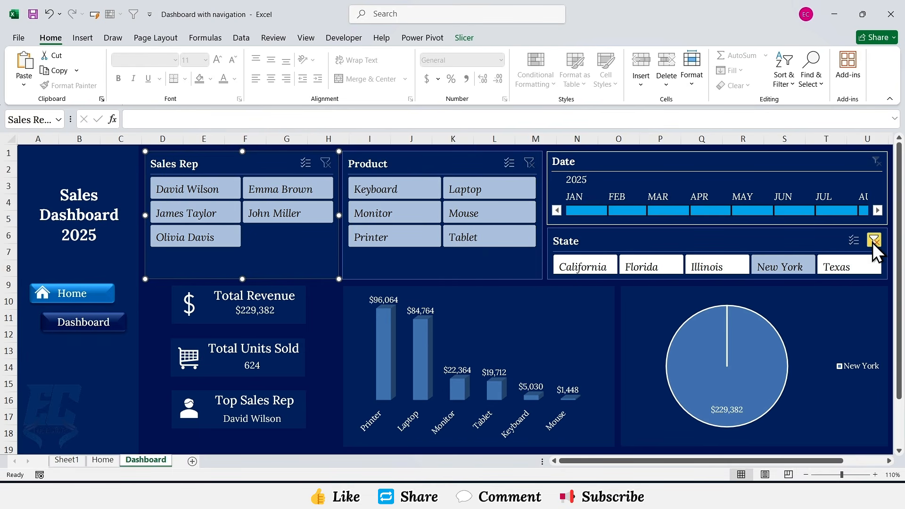
click(873, 241)
click(636, 210)
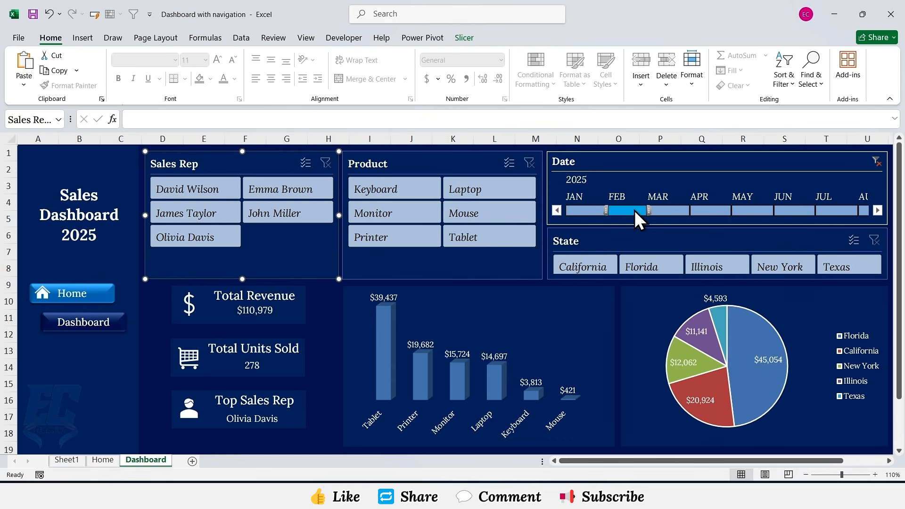
click(657, 210)
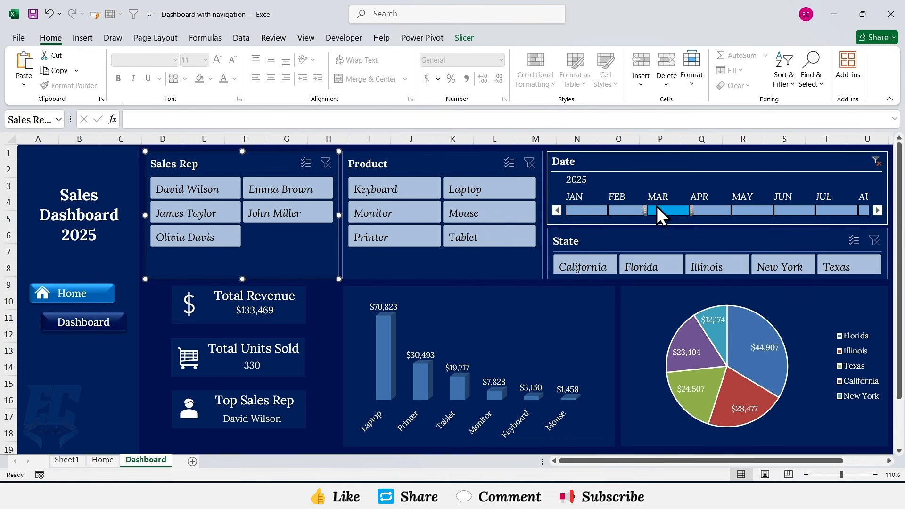